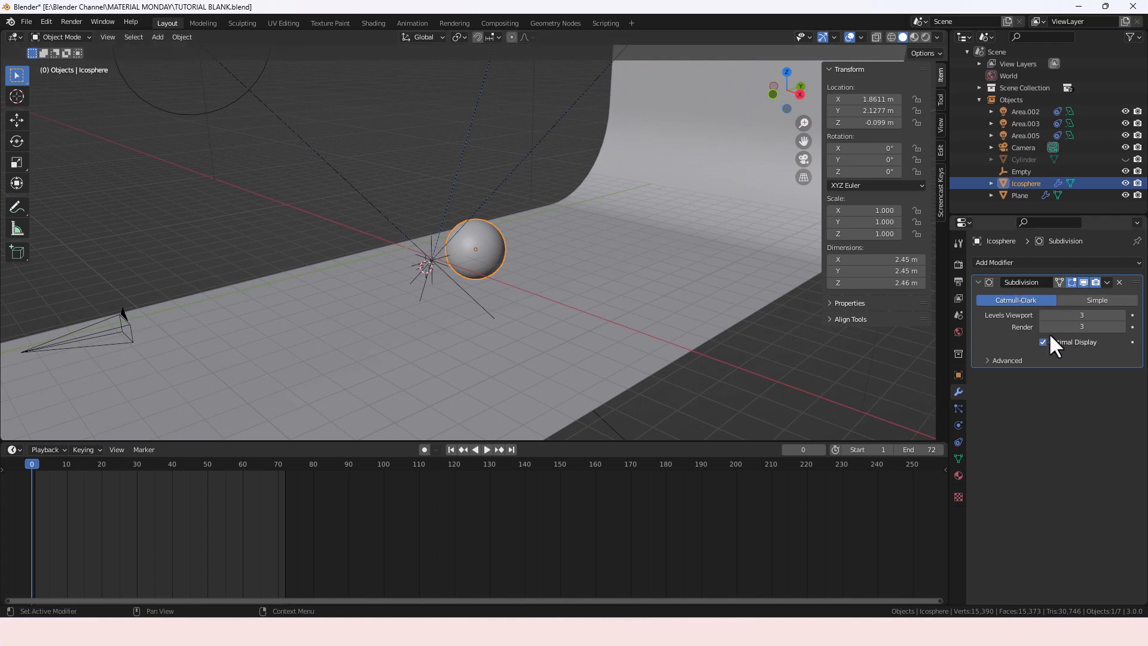
Unhide the Cylinder object that encloses the sphere and backdrop
{"action": "middle_click_drag", "start_coordinate": [496, 269], "coordinate": [598, 269], "text": "shift"}
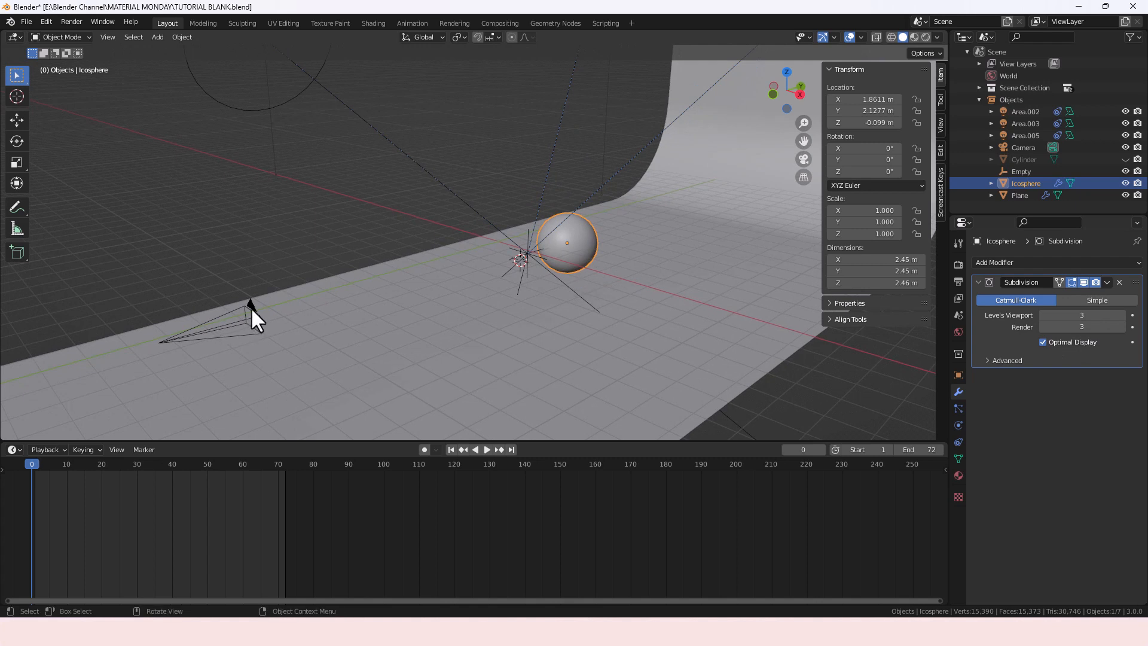
{"action": "scroll", "coordinate": [549, 242], "scroll_direction": "down", "scroll_amount": 6}
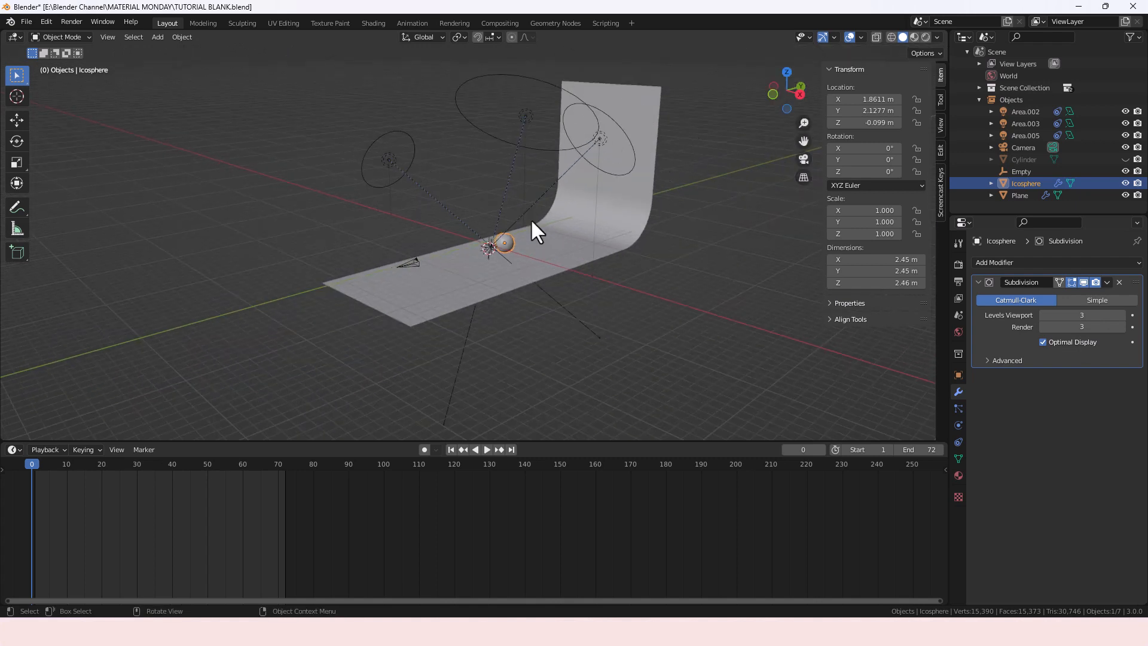
{"action": "mouse_move", "coordinate": [505, 243]}
{"action": "middle_mouse_down"}
{"action": "mouse_move", "coordinate": [510, 254]}
{"action": "mouse_move", "coordinate": [501, 242]}
{"action": "middle_mouse_up"}
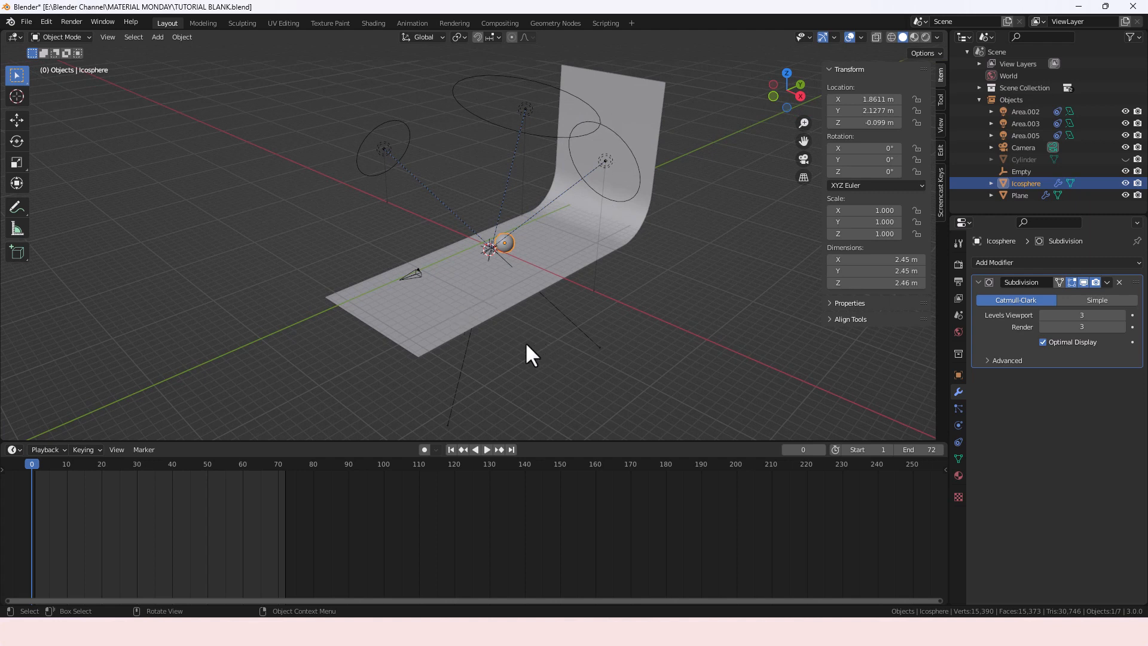
{"action": "middle_click_drag", "start_coordinate": [543, 317], "coordinate": [530, 333]}
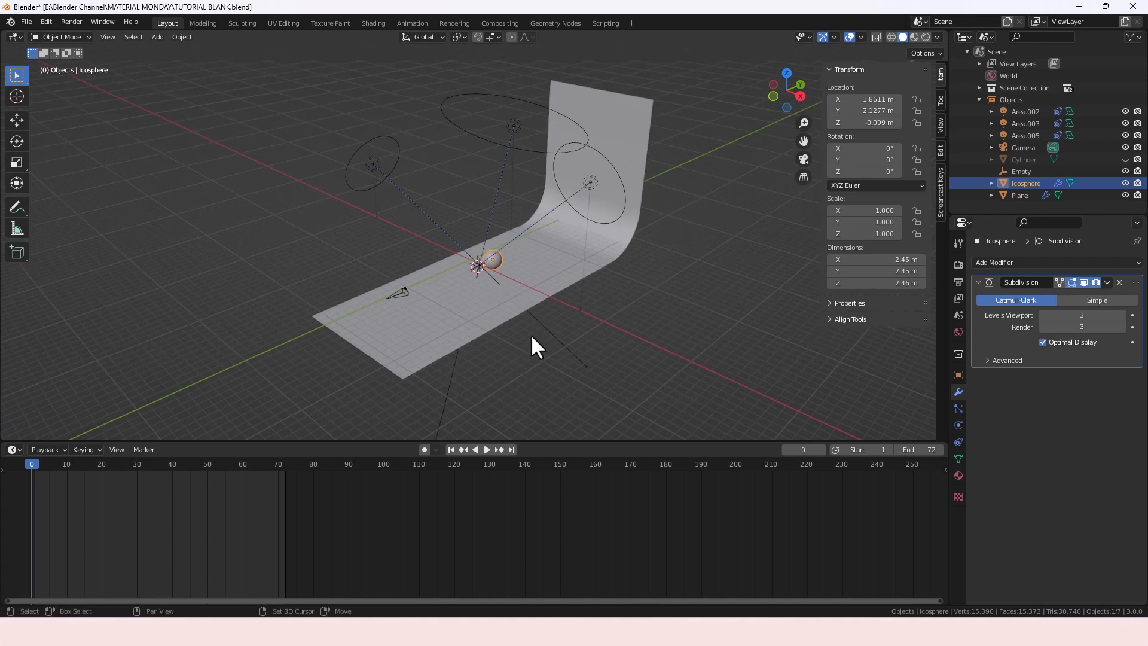
{"action": "left_click", "coordinate": [1124, 159]}
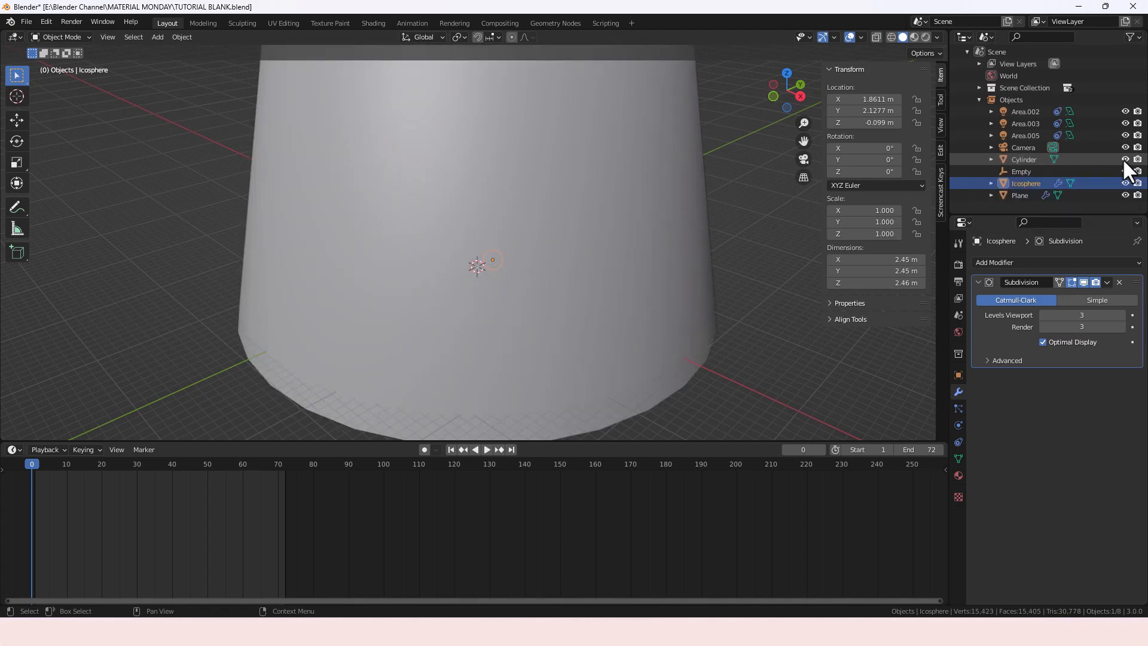
{"action": "scroll", "coordinate": [607, 213], "scroll_direction": "down", "scroll_amount": 5}
{"action": "middle_click_drag", "start_coordinate": [608, 213], "coordinate": [604, 297]}
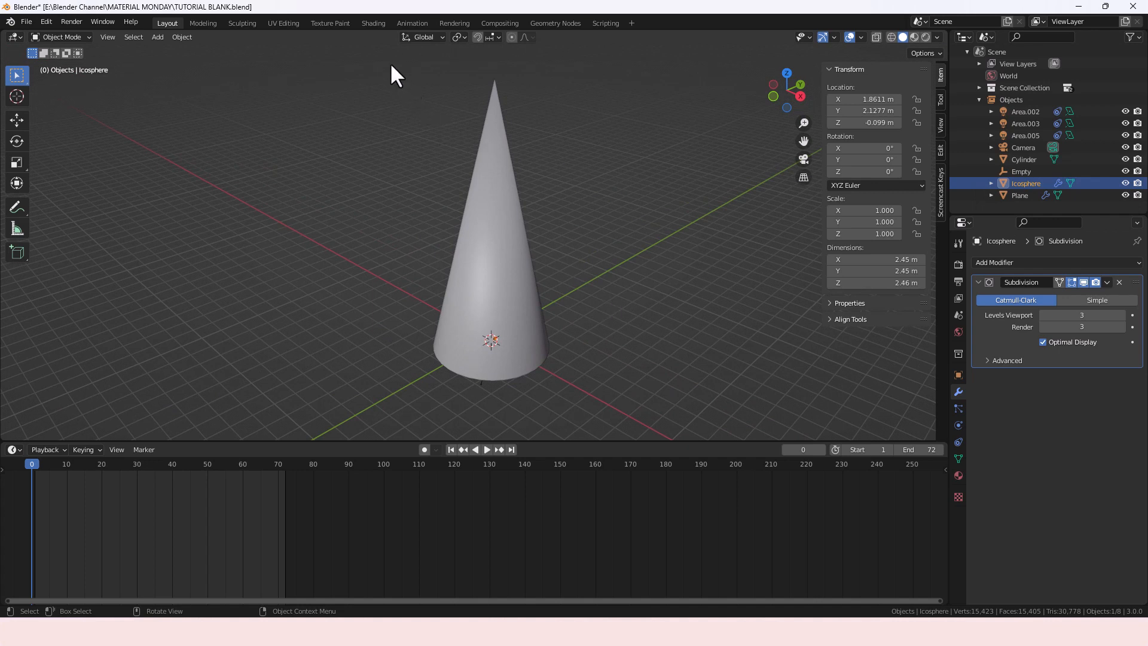
Switch to the Shading workspace and add a Voronoi Texture node to the icosphere's CHANGE THIS material
{"action": "left_click", "coordinate": [374, 24]}
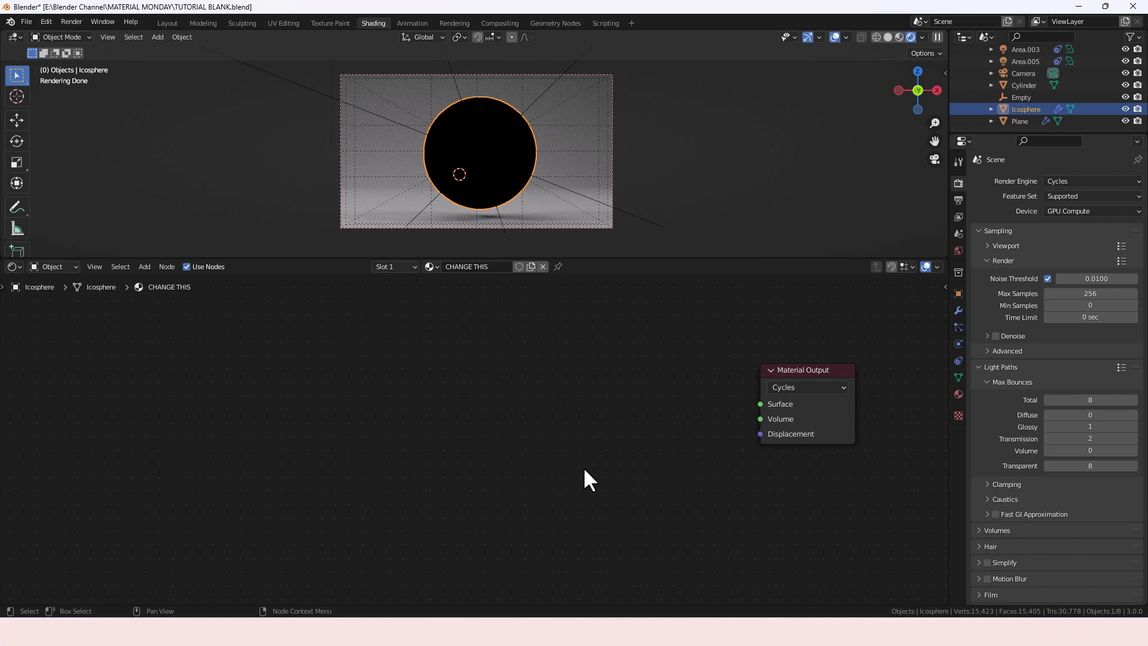
{"action": "middle_click_drag", "start_coordinate": [612, 447], "coordinate": [607, 443]}
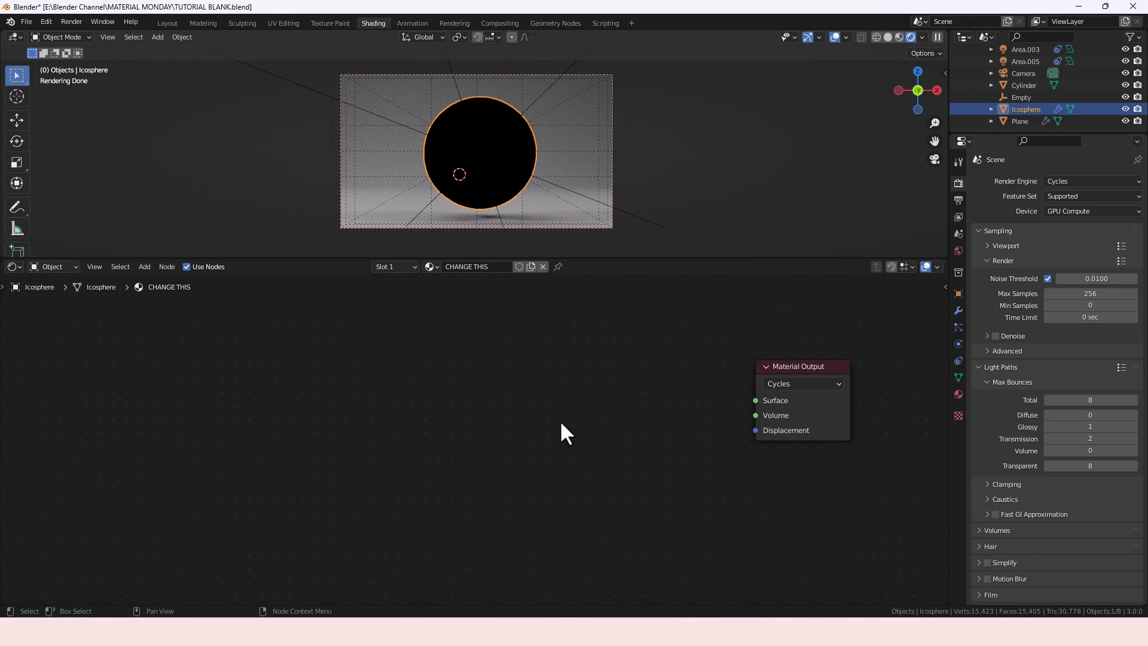
{"action": "key", "text": "shift+a"}
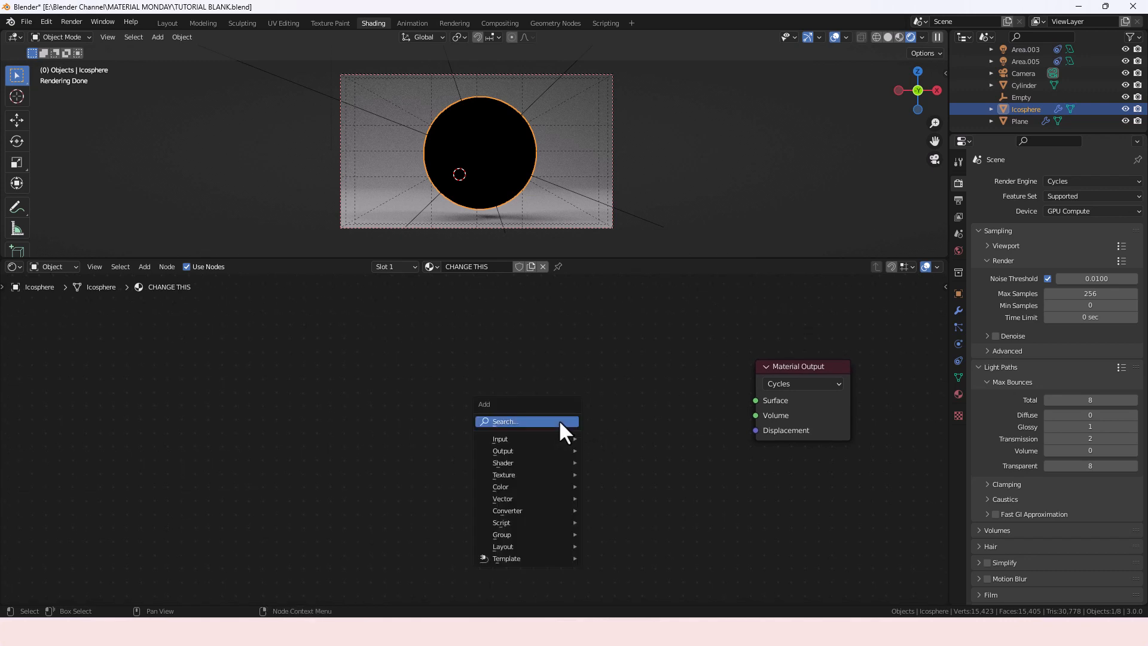
{"action": "left_click", "coordinate": [559, 421]}
{"action": "type", "text": "v"}
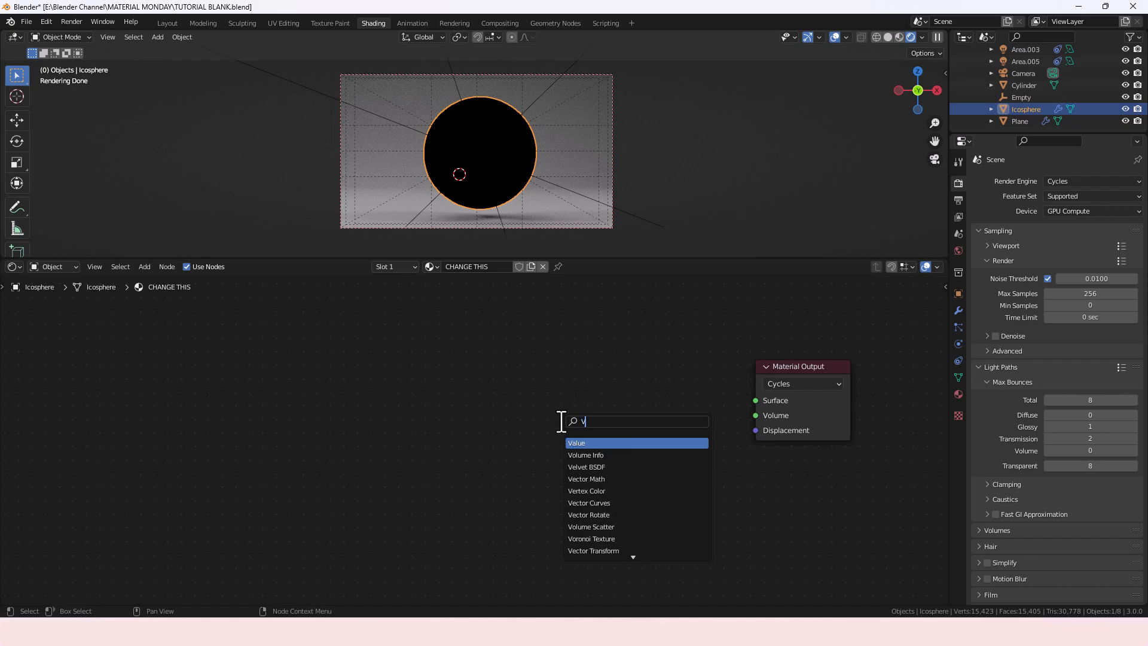
{"action": "type", "text": "oro"}
{"action": "key", "text": "Return"}
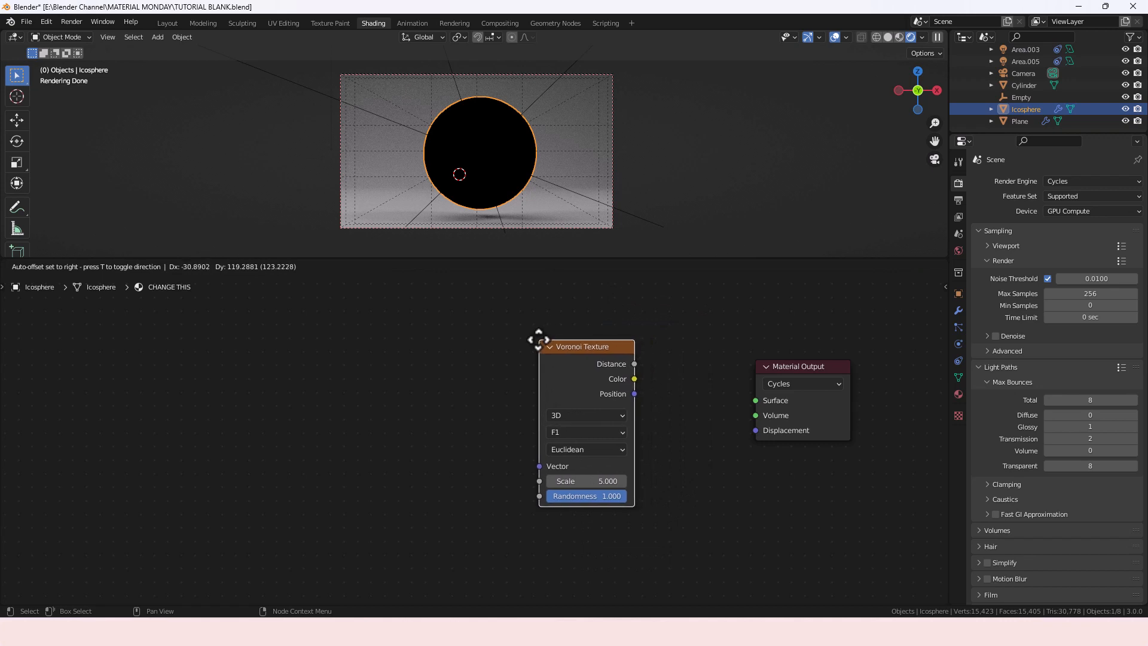
{"action": "left_click", "coordinate": [431, 340]}
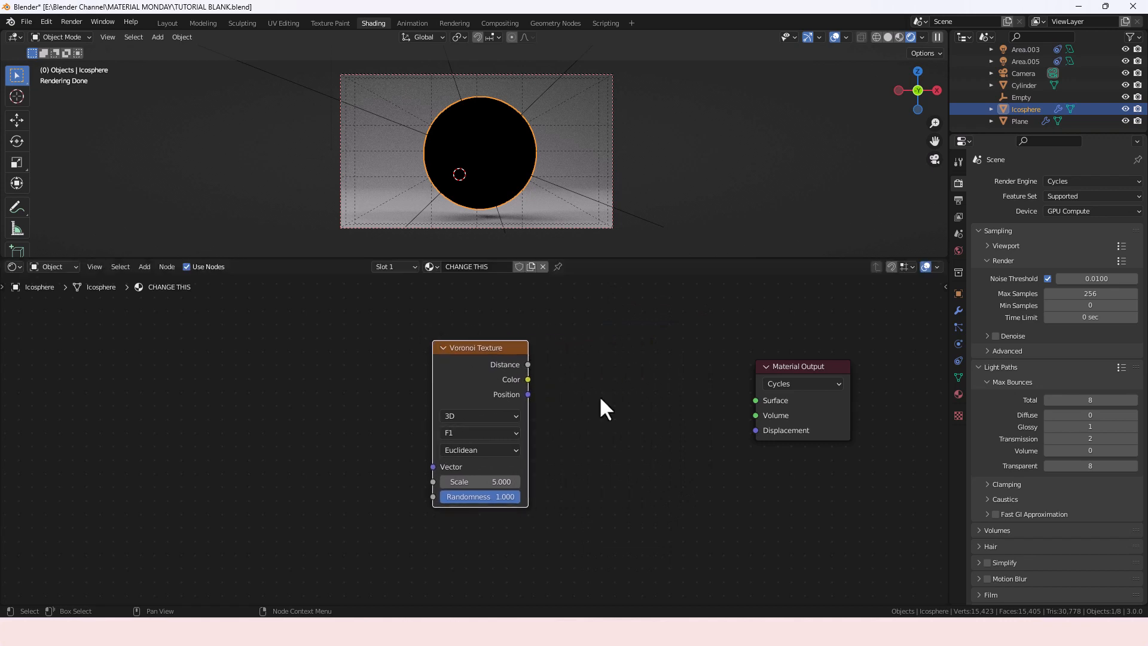
Add a Principled BSDF node and connect its BSDF output to the Material Output's Surface input
{"action": "key", "text": "shift+a"}
{"action": "left_click", "coordinate": [637, 409]}
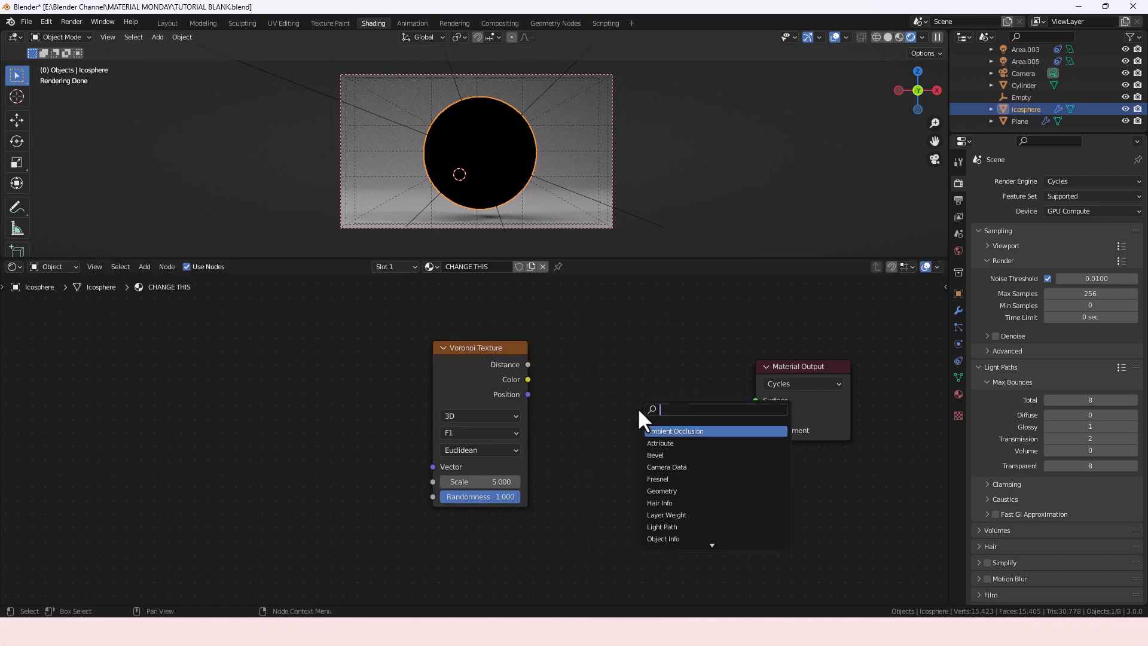
{"action": "type", "text": "PRINC"}
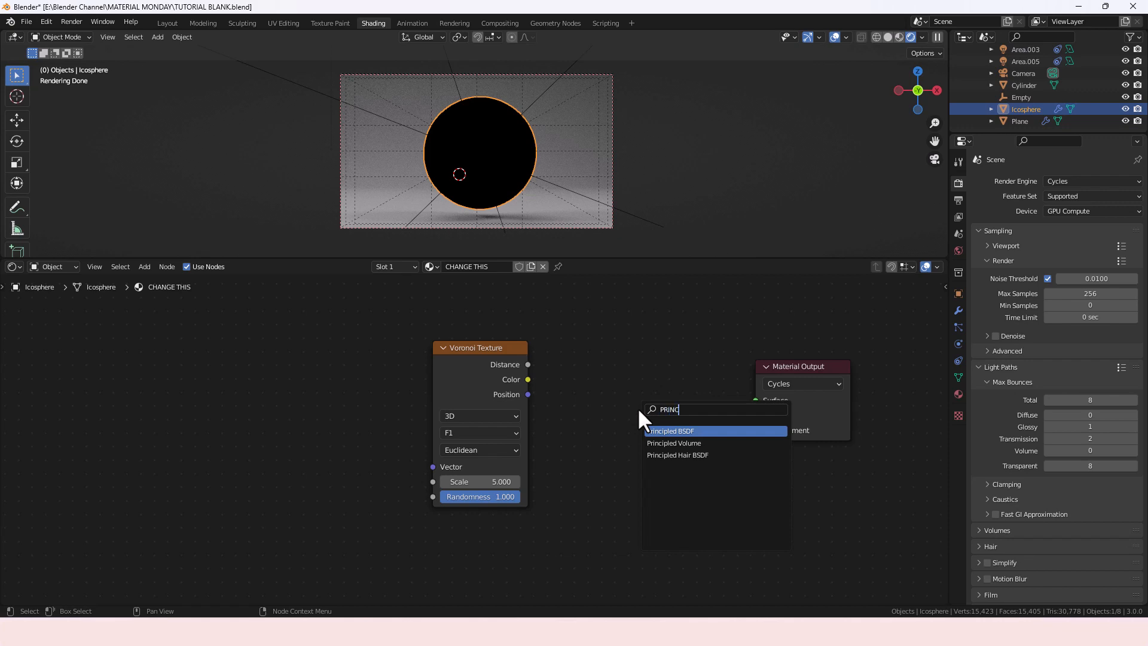
{"action": "key", "text": "Return"}
{"action": "left_click", "coordinate": [557, 311]}
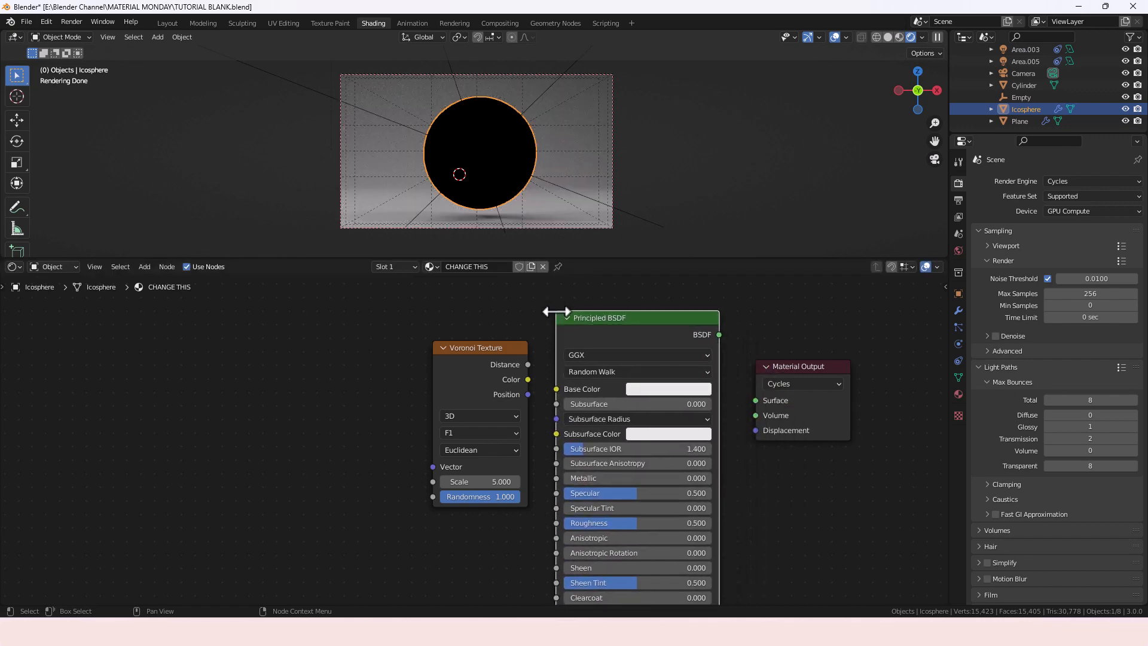
{"action": "left_click_drag", "start_coordinate": [718, 334], "coordinate": [756, 400]}
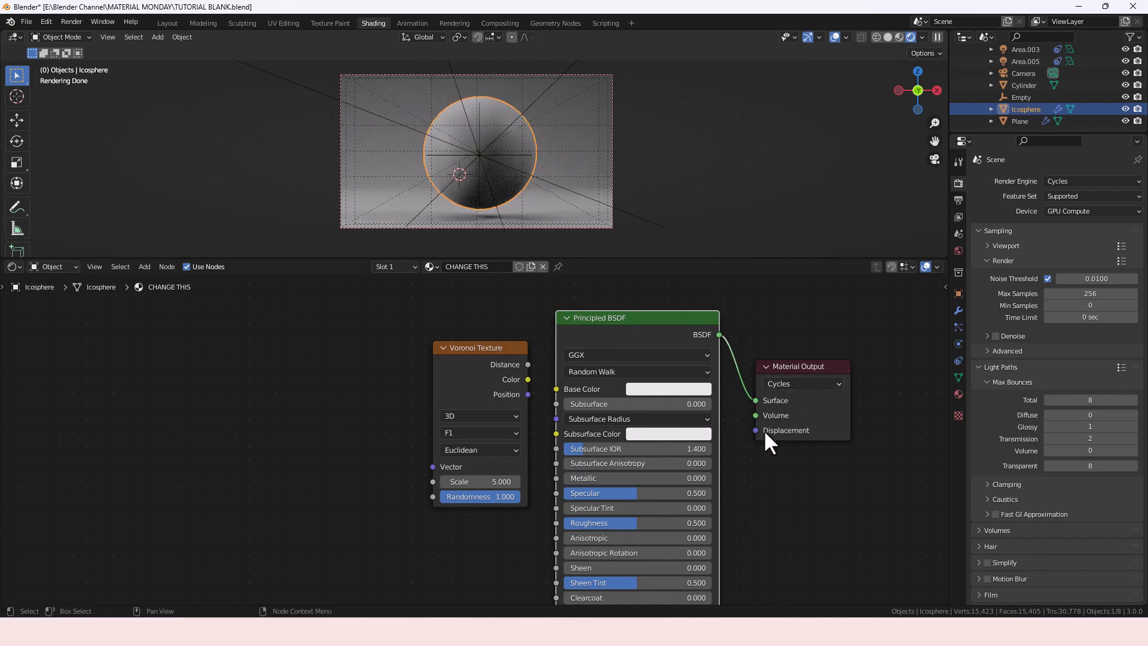
Move the Voronoi Texture farther from the shader and connect its Distance output to the Principled BSDF's Base Color
{"action": "left_click_drag", "start_coordinate": [506, 378], "coordinate": [321, 400]}
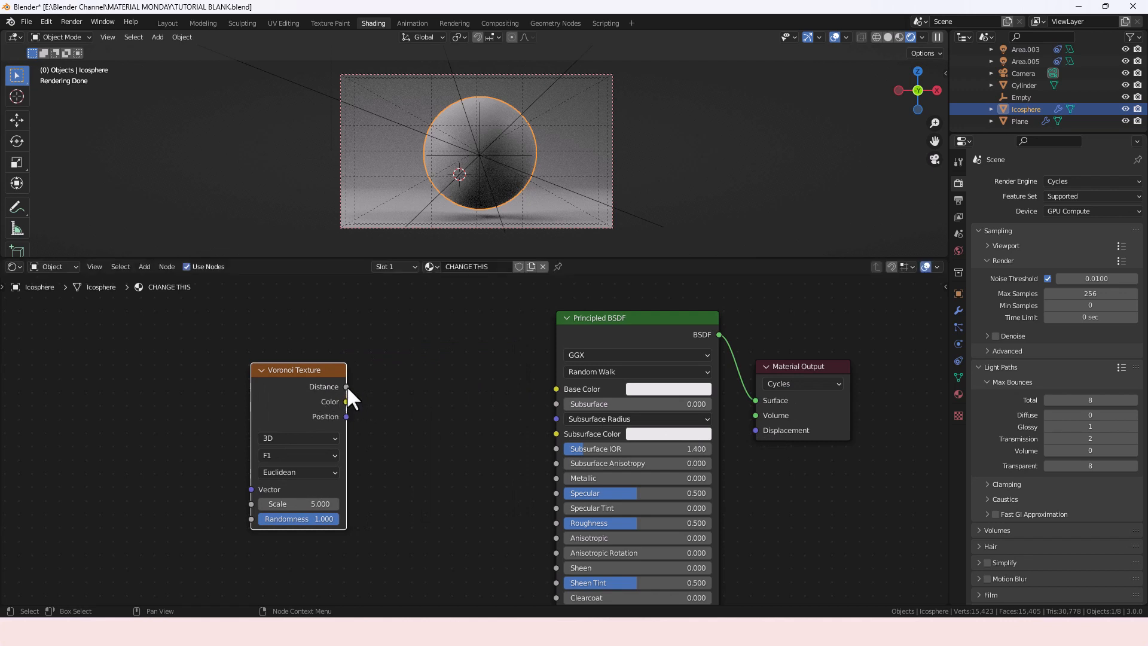
{"action": "left_click_drag", "start_coordinate": [346, 387], "coordinate": [376, 407]}
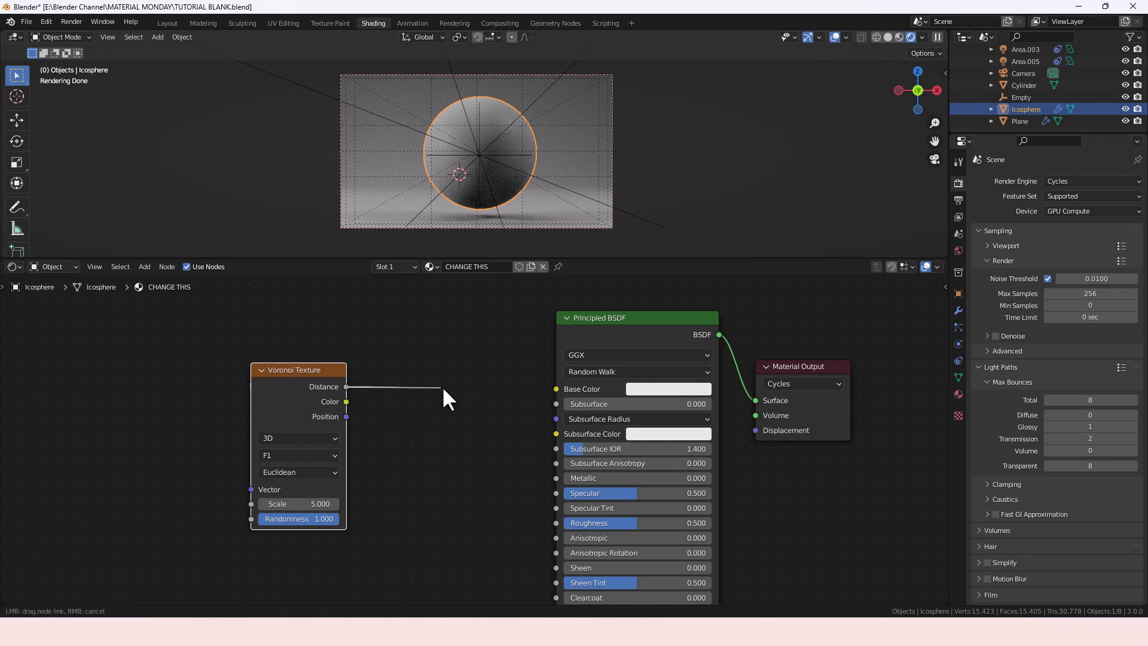
{"action": "left_click_drag", "start_coordinate": [443, 388], "coordinate": [556, 388]}
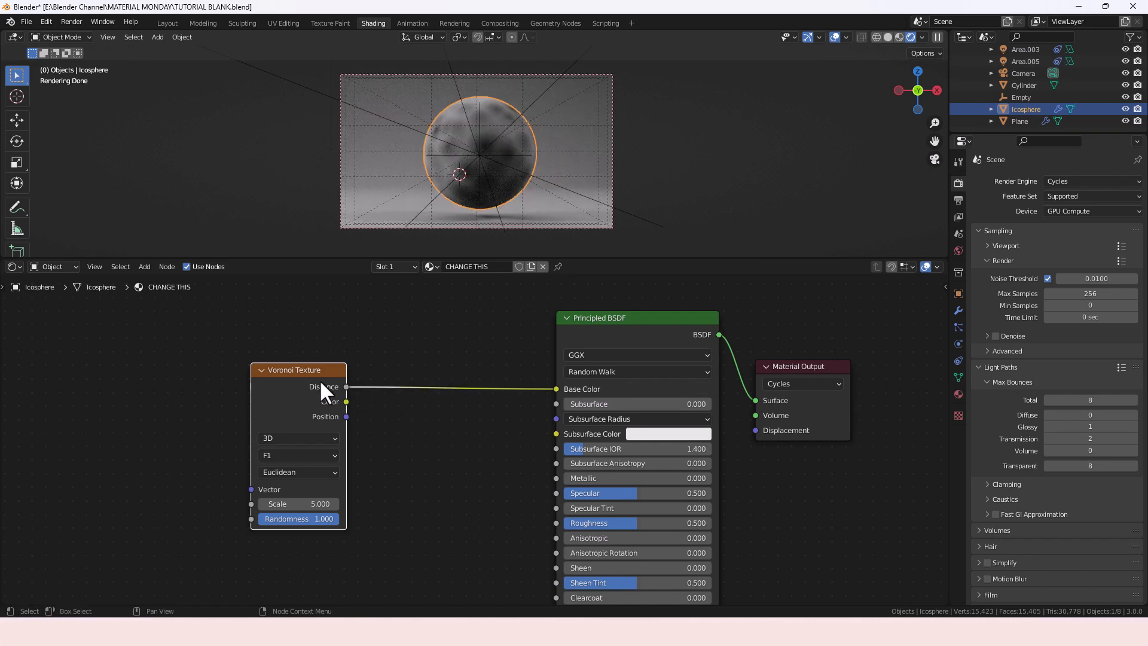
{"action": "left_click_drag", "start_coordinate": [320, 386], "coordinate": [312, 416]}
Also connect the Voronoi Distance output to the Principled BSDF's Emission, and join both links through one reroute point
{"action": "middle_click_drag", "start_coordinate": [351, 457], "coordinate": [309, 402]}
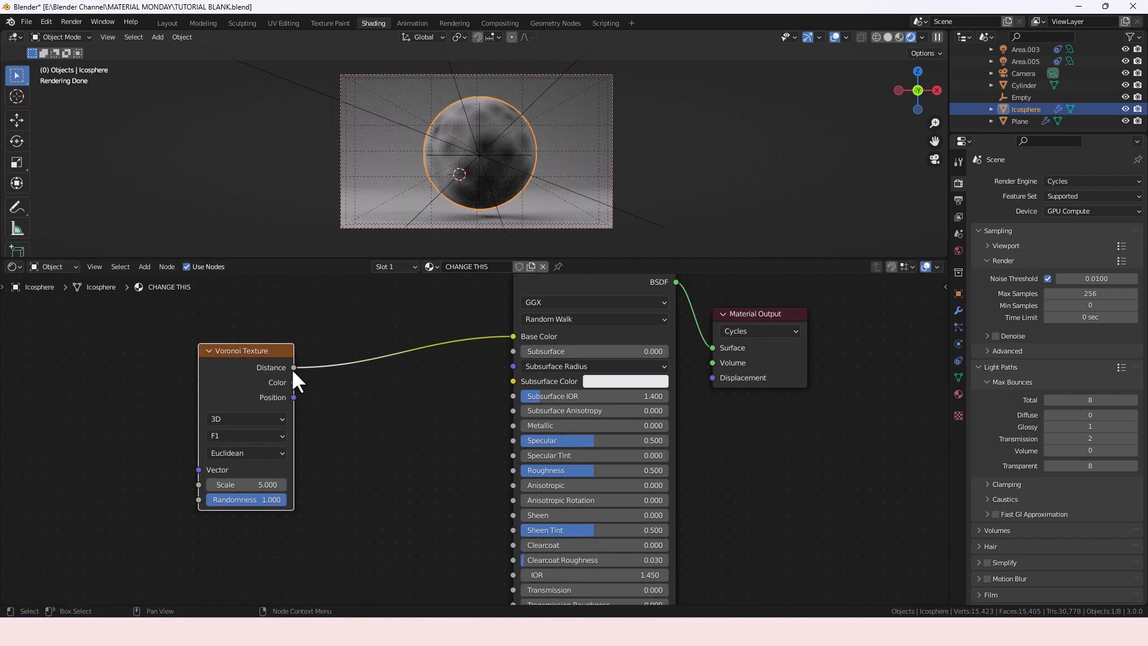
{"action": "left_click_drag", "start_coordinate": [293, 367], "coordinate": [508, 494]}
{"action": "middle_click_drag", "start_coordinate": [486, 324], "coordinate": [512, 446]}
{"action": "left_click_drag", "start_coordinate": [281, 339], "coordinate": [273, 382]}
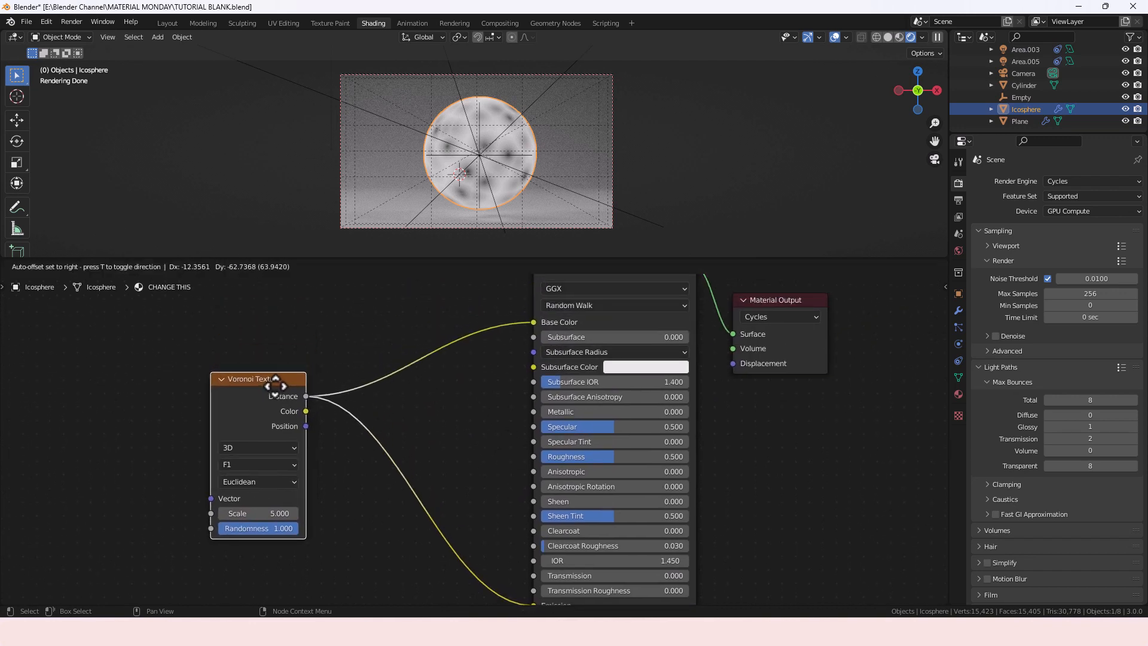
{"action": "left_click", "coordinate": [455, 420]}
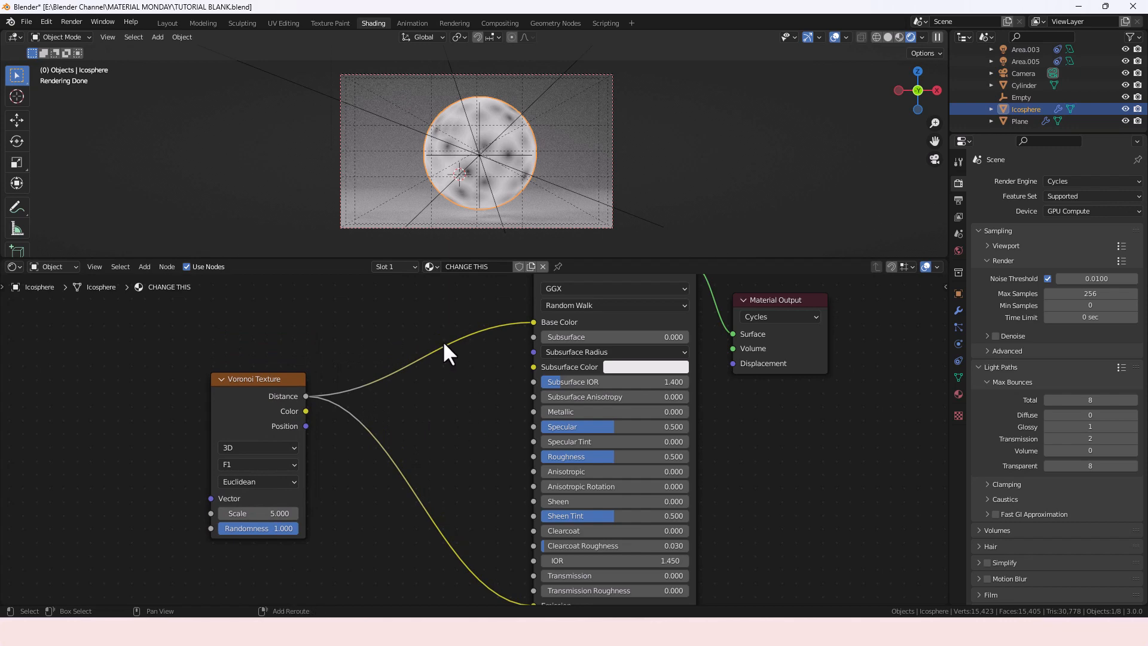
{"action": "right_click_drag", "start_coordinate": [418, 333], "coordinate": [405, 518], "text": "shift"}
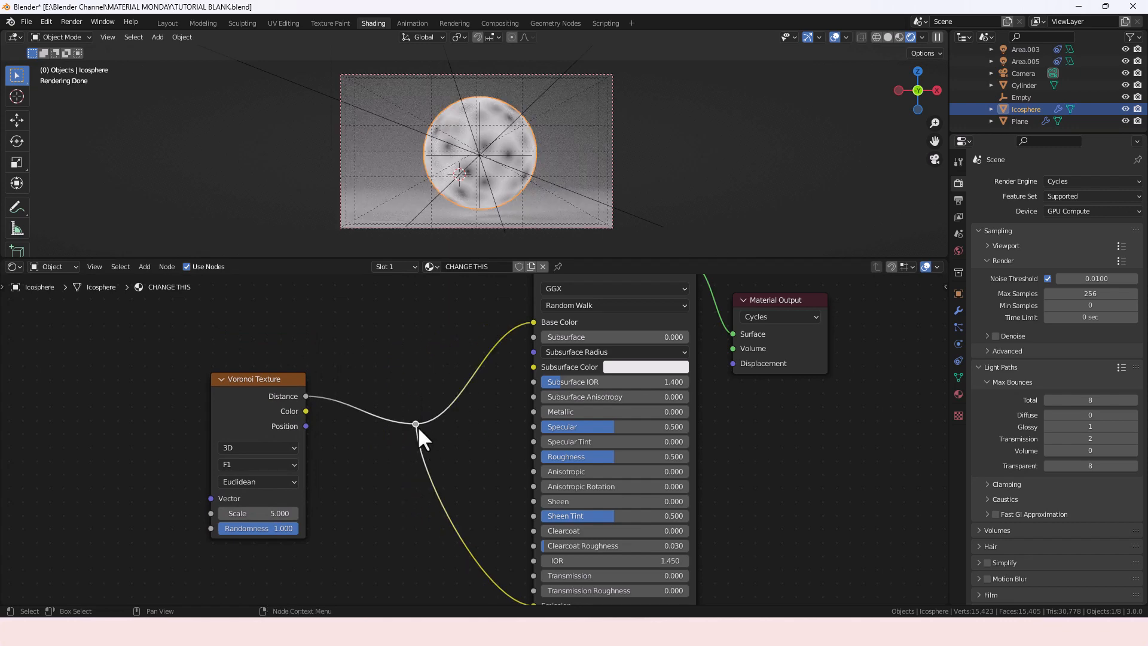
Insert a ColorRamp node between the Voronoi Texture's Distance output and the reroute, and align the Voronoi node beside it
{"action": "middle_click_drag", "start_coordinate": [379, 425], "coordinate": [453, 410]}
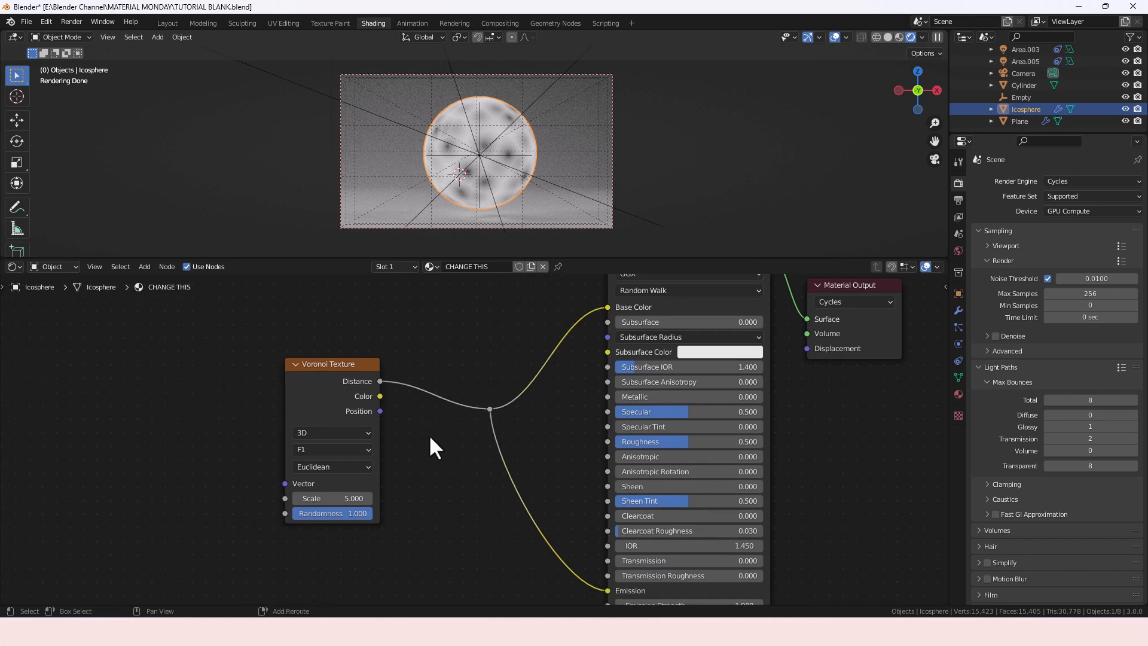
{"action": "key", "text": "shift+a"}
{"action": "type", "text": "COL"}
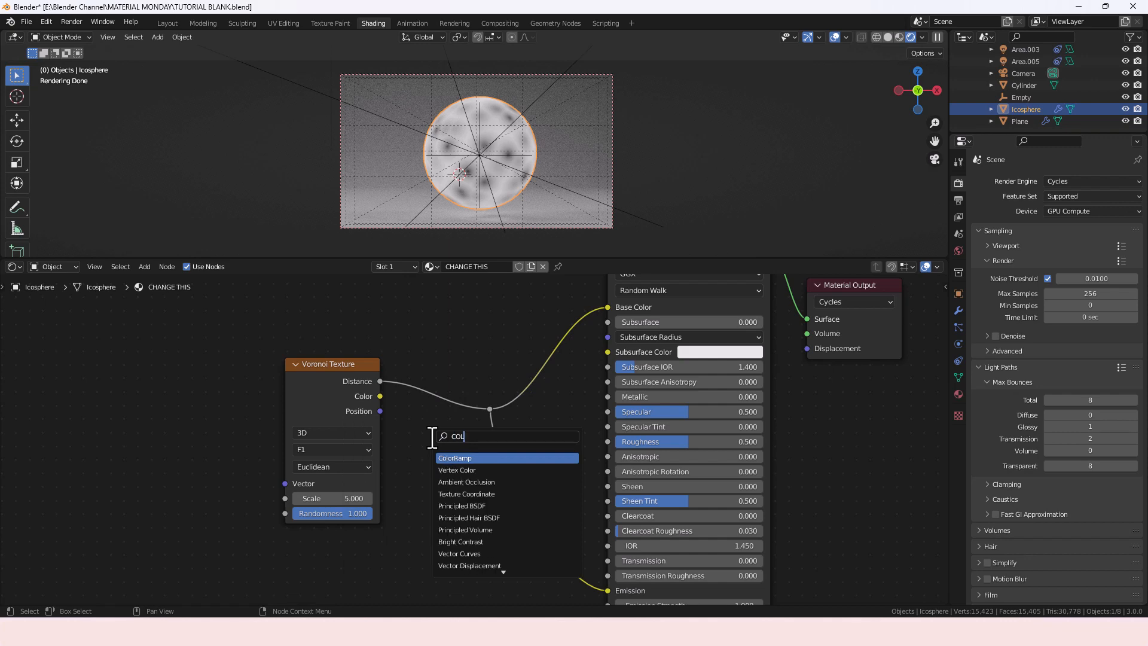
{"action": "key", "text": "Return"}
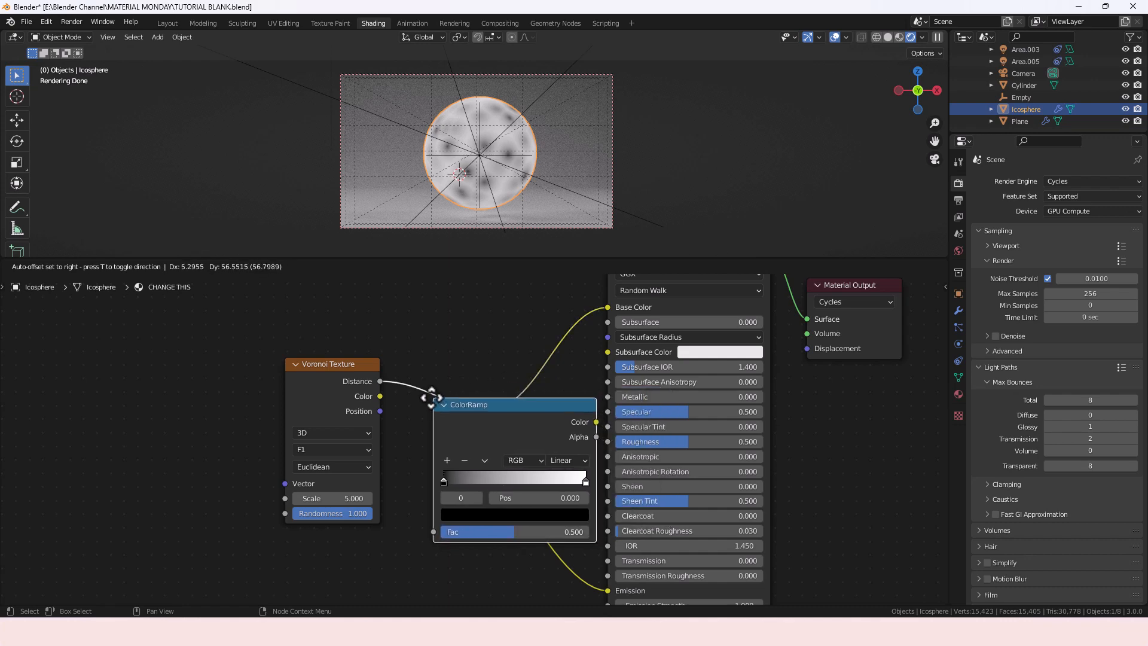
{"action": "left_click", "coordinate": [417, 391]}
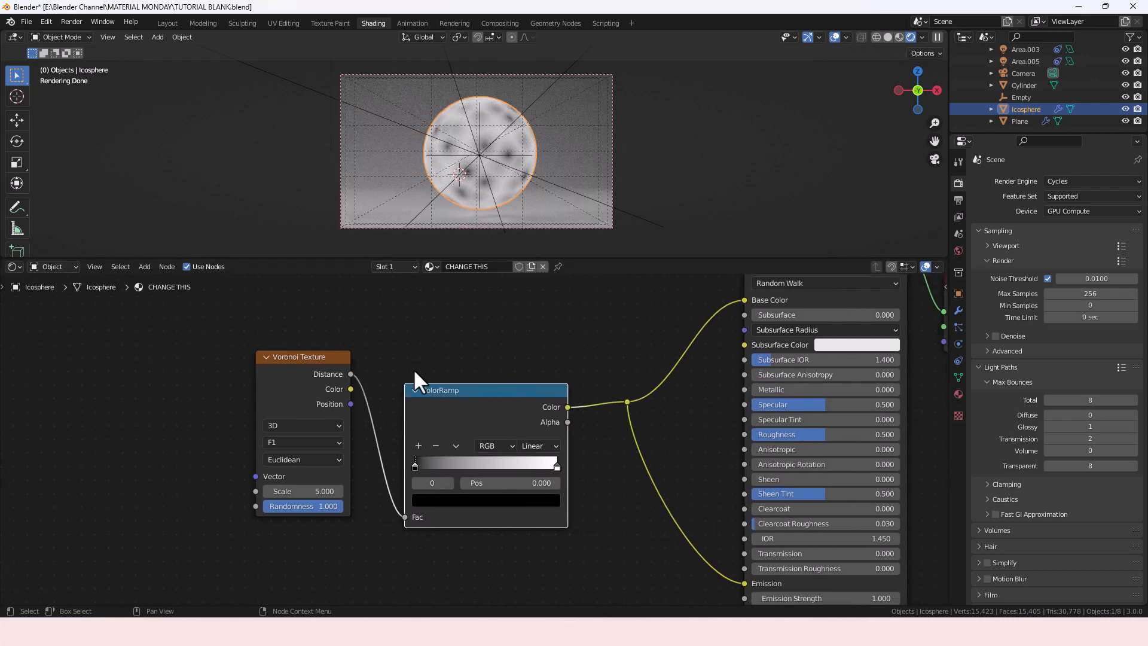
{"action": "left_click_drag", "start_coordinate": [314, 368], "coordinate": [330, 395]}
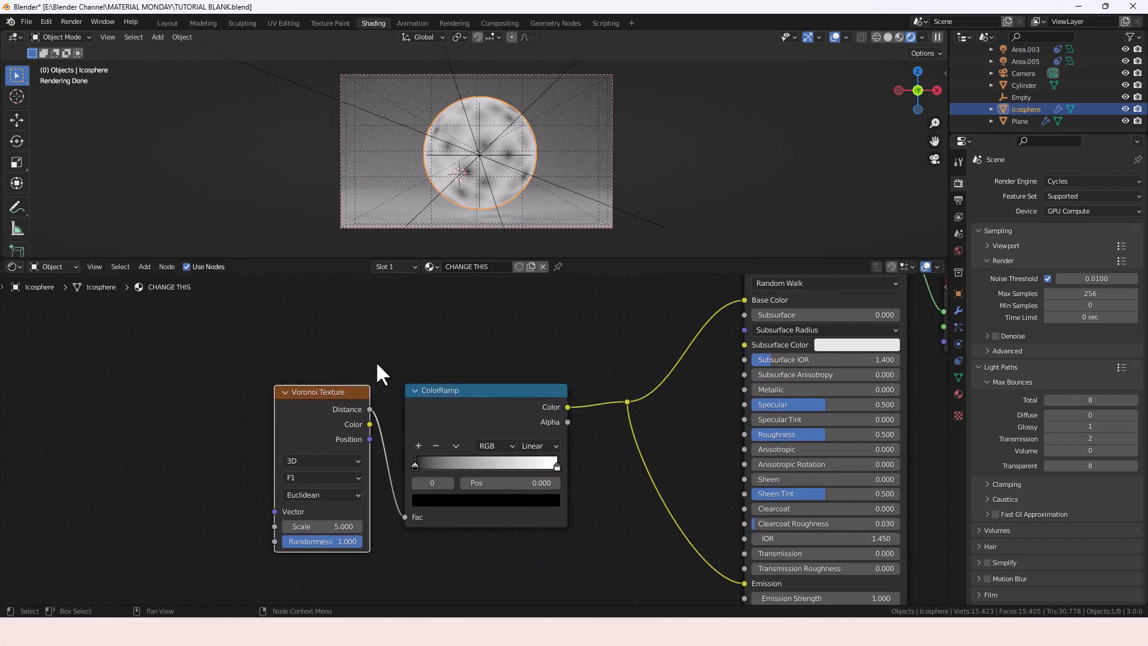
Add a Noise Texture node before the Voronoi Texture and connect its Fac output to the Voronoi's Vector input
{"action": "middle_click_drag", "start_coordinate": [375, 360], "coordinate": [509, 342]}
{"action": "key", "text": "shift+a"}
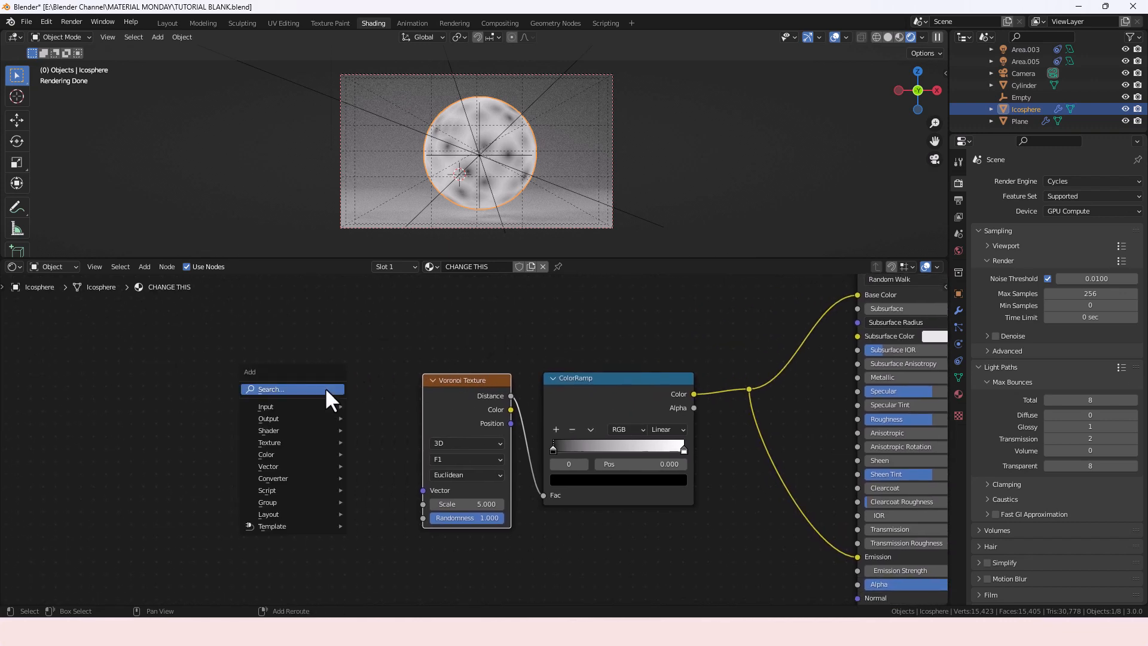
{"action": "mouse_move", "coordinate": [326, 389]}
{"action": "type", "text": "NOIS"}
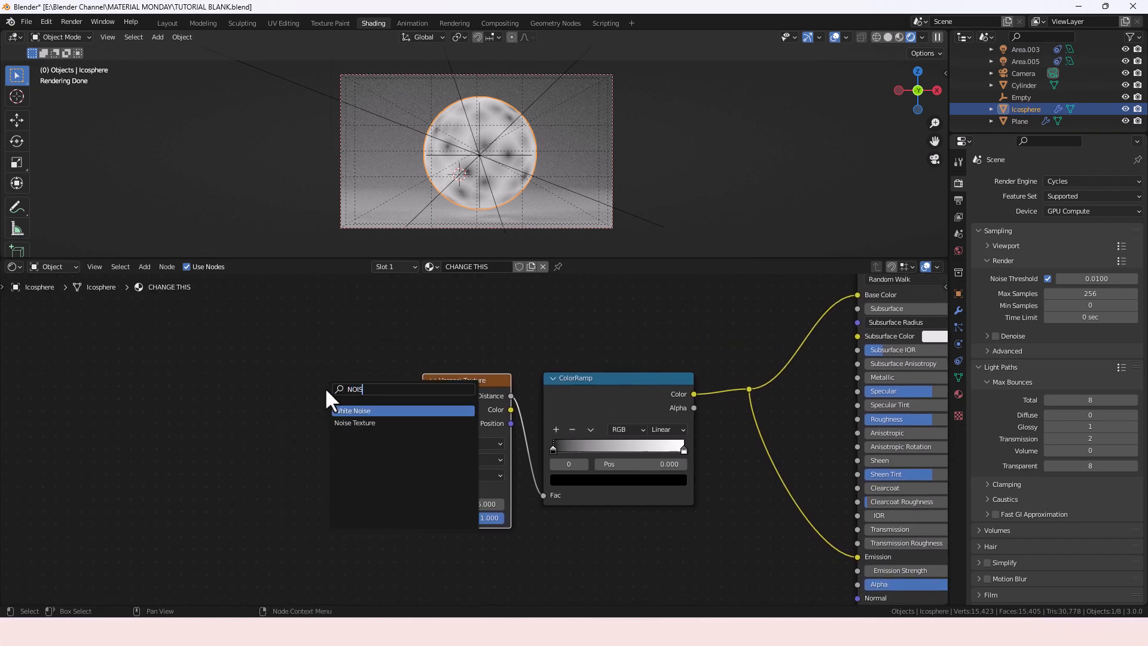
{"action": "key", "text": "Down"}
{"action": "key", "text": "Return"}
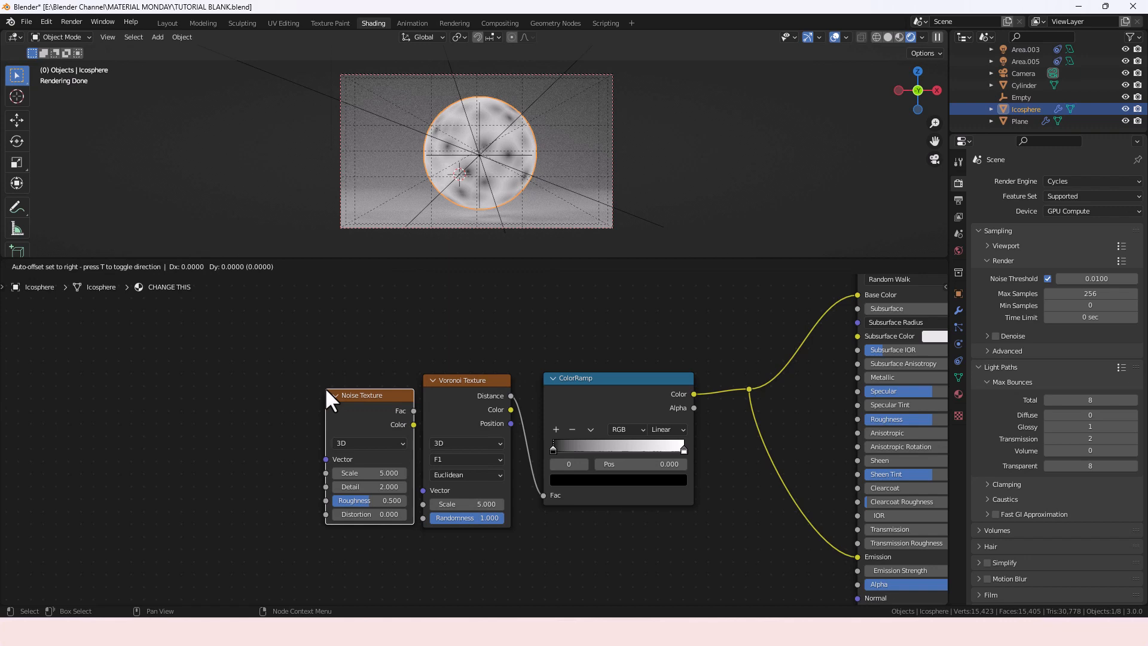
{"action": "left_click", "coordinate": [277, 389]}
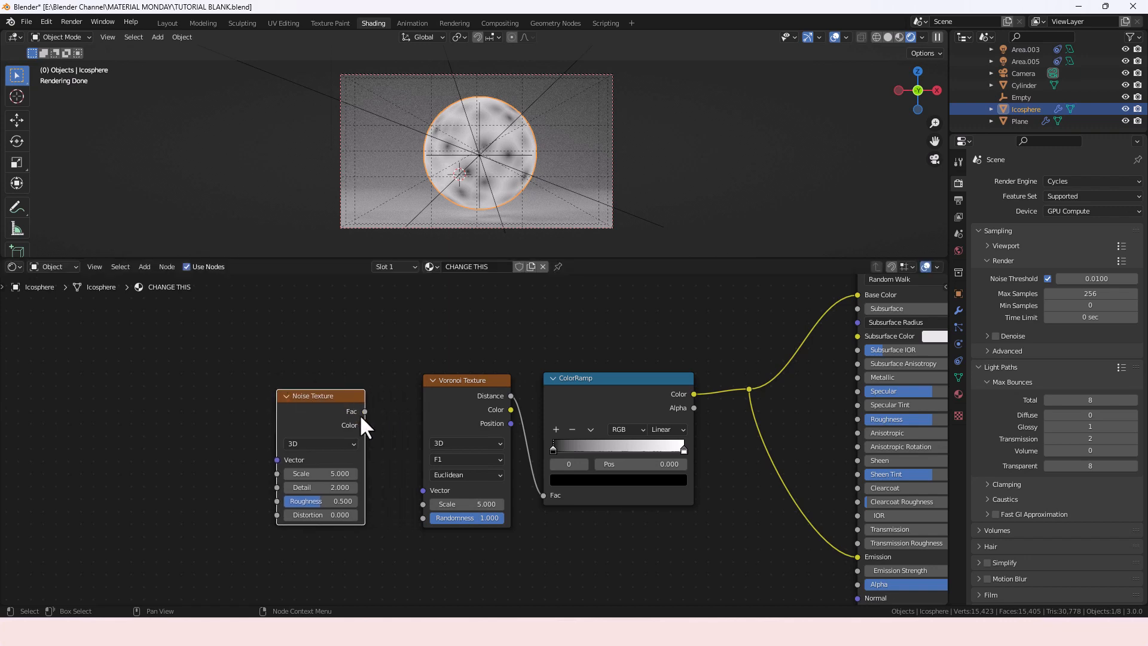
{"action": "left_click_drag", "start_coordinate": [365, 412], "coordinate": [421, 492]}
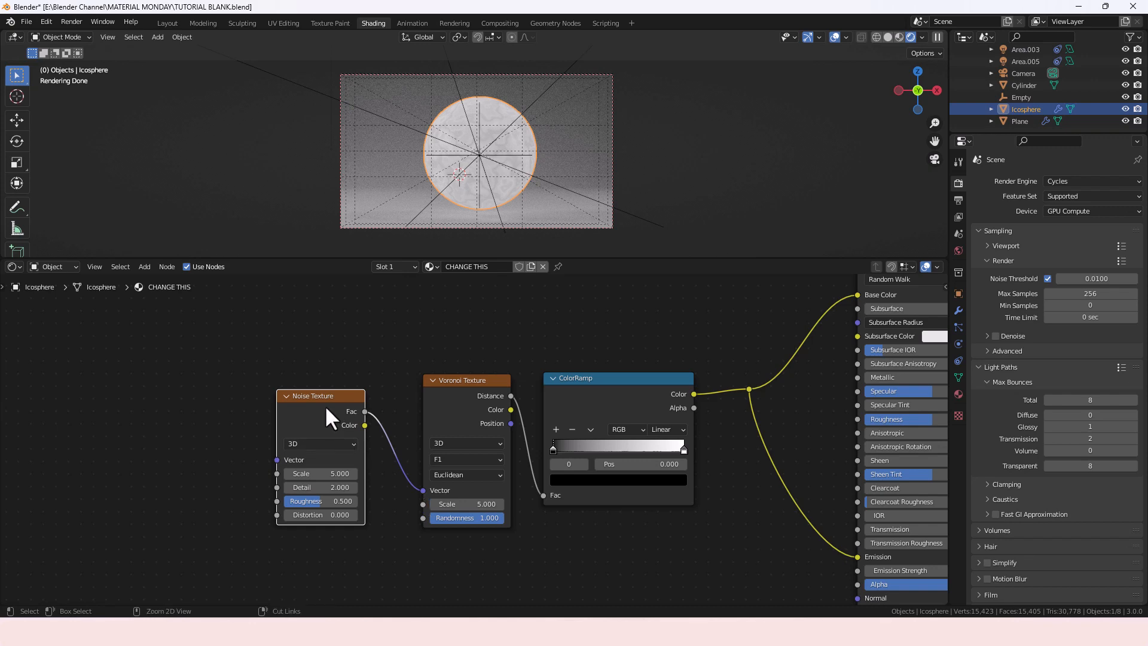
Add Texture Coordinate and Mapping nodes to the Noise Texture, feeding the Mapping's Vector from the Object output
{"action": "key", "text": "ctrl+t"}
{"action": "middle_click_drag", "start_coordinate": [317, 407], "coordinate": [432, 409]}
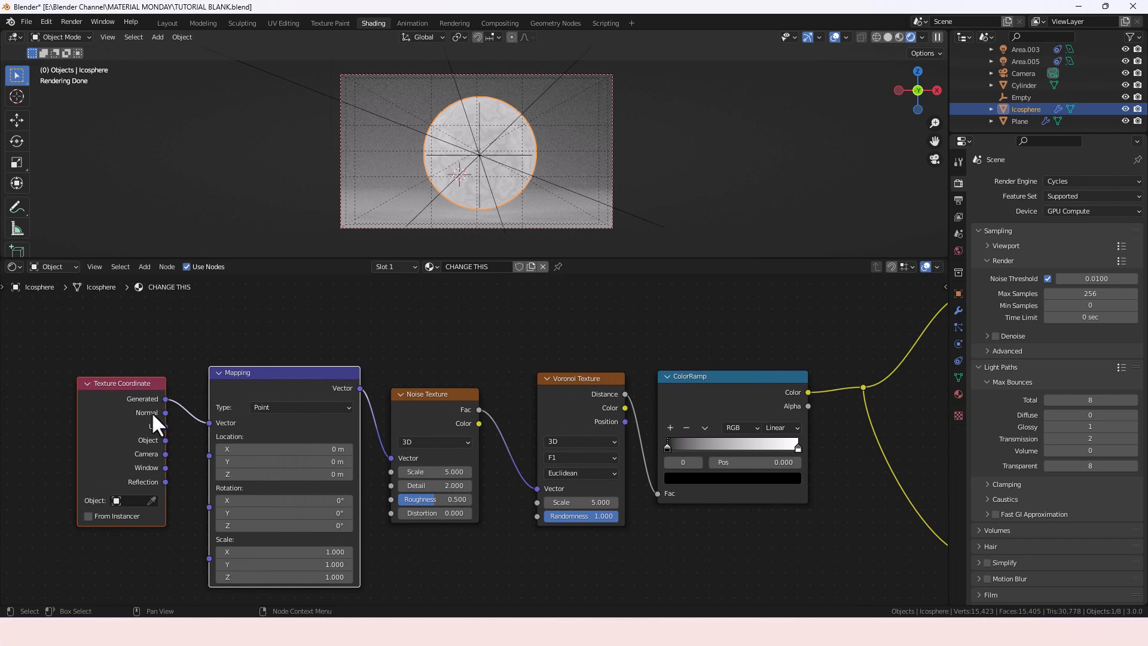
{"action": "left_click_drag", "start_coordinate": [165, 441], "coordinate": [206, 424]}
{"action": "middle_click_drag", "start_coordinate": [557, 537], "coordinate": [503, 514]}
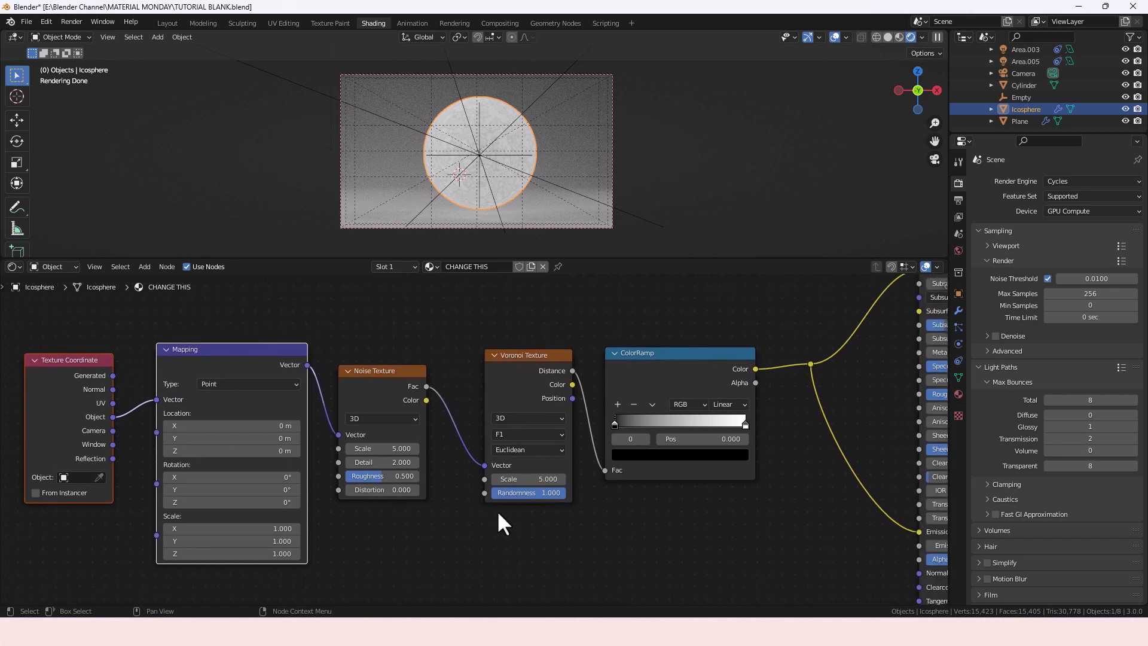
Switch the Noise Texture to 4D and set its Scale to 1, Detail to 10, Roughness to 0.75 and Distortion to 0.5
{"action": "left_click", "coordinate": [373, 419]}
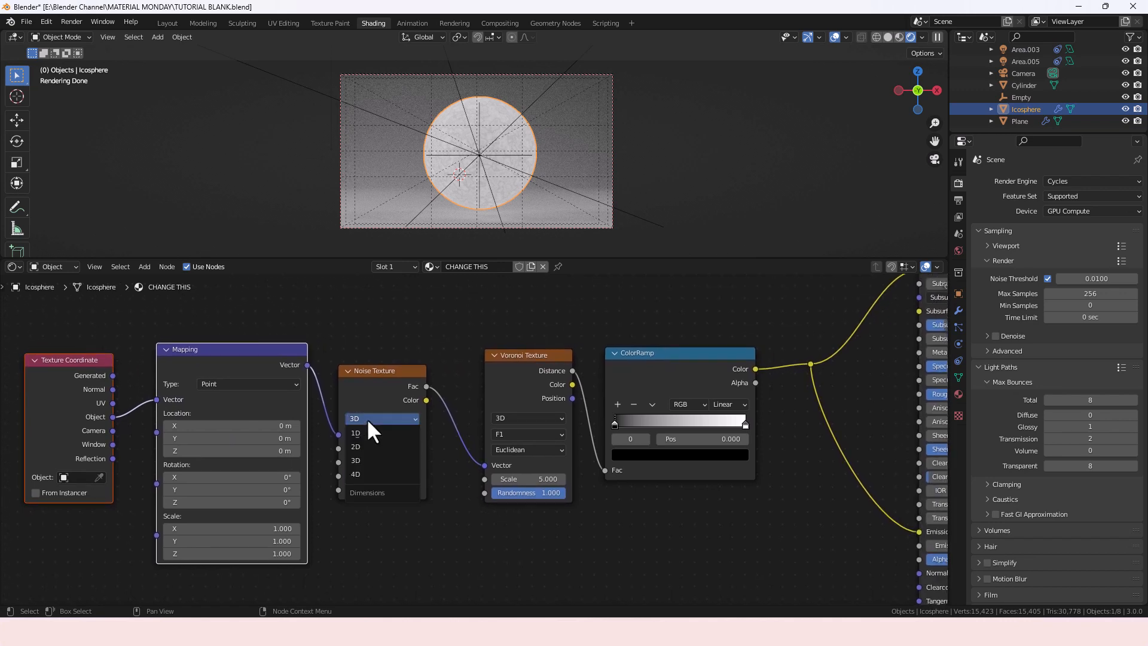
{"action": "left_click", "coordinate": [365, 469]}
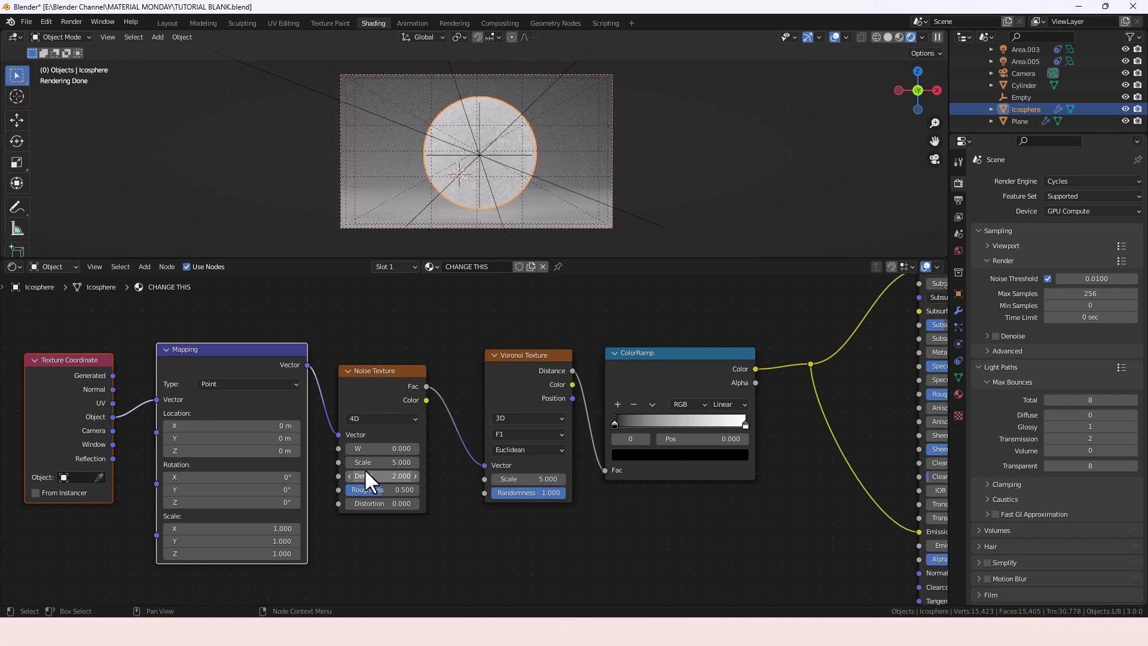
{"action": "double_click", "coordinate": [386, 462]}
{"action": "type", "text": "1"}
{"action": "key", "text": "Tab"}
{"action": "type", "text": "10"}
{"action": "key", "text": "Tab"}
{"action": "type", "text": ".75"}
{"action": "key", "text": "Tab"}
{"action": "type", "text": ".5"}
{"action": "key", "text": "Return"}
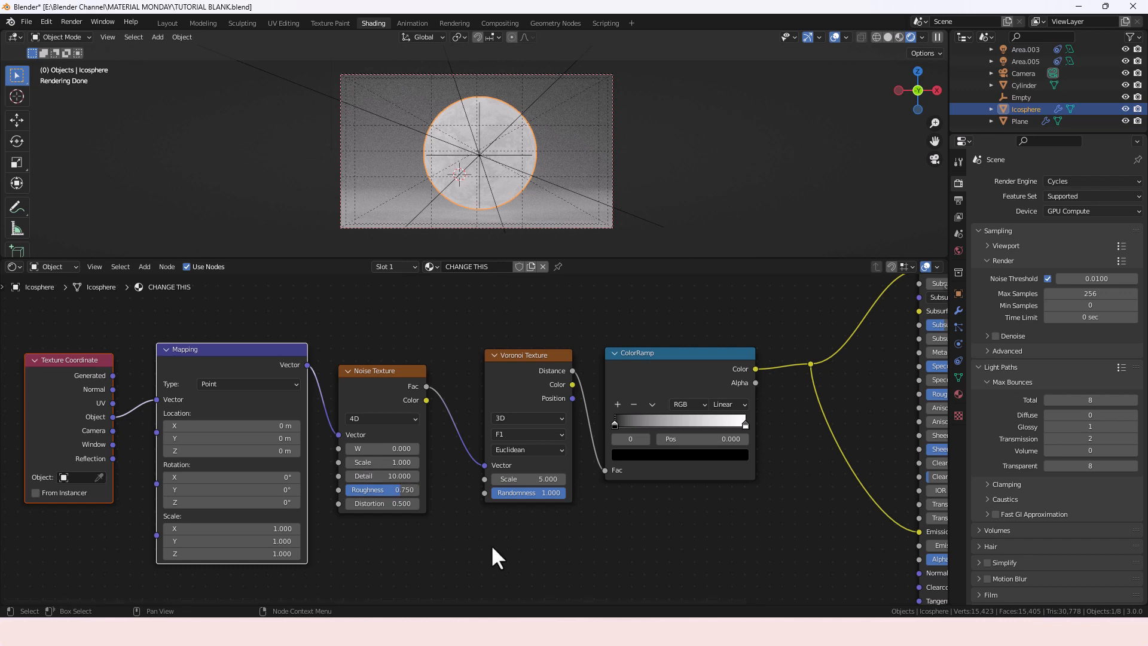
Change the Voronoi Texture's feature output to Smooth F1 and set Scale to 10, Smoothness to 0.5 and Randomness to 0.5
{"action": "middle_click_drag", "start_coordinate": [511, 548], "coordinate": [431, 543]}
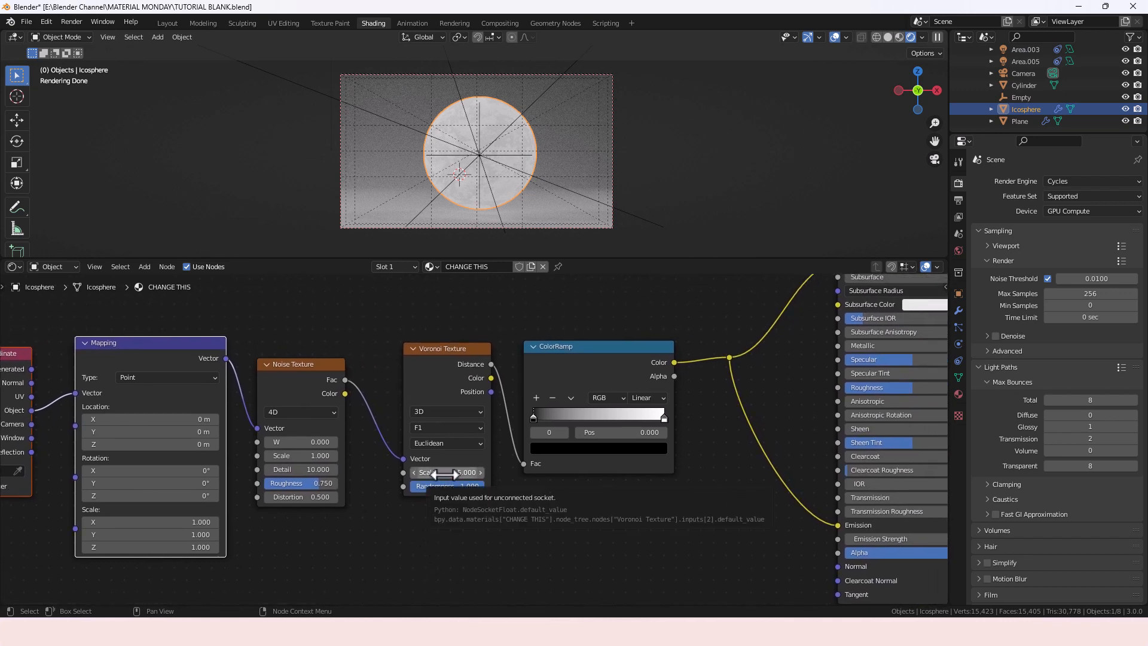
{"action": "left_click", "coordinate": [445, 429]}
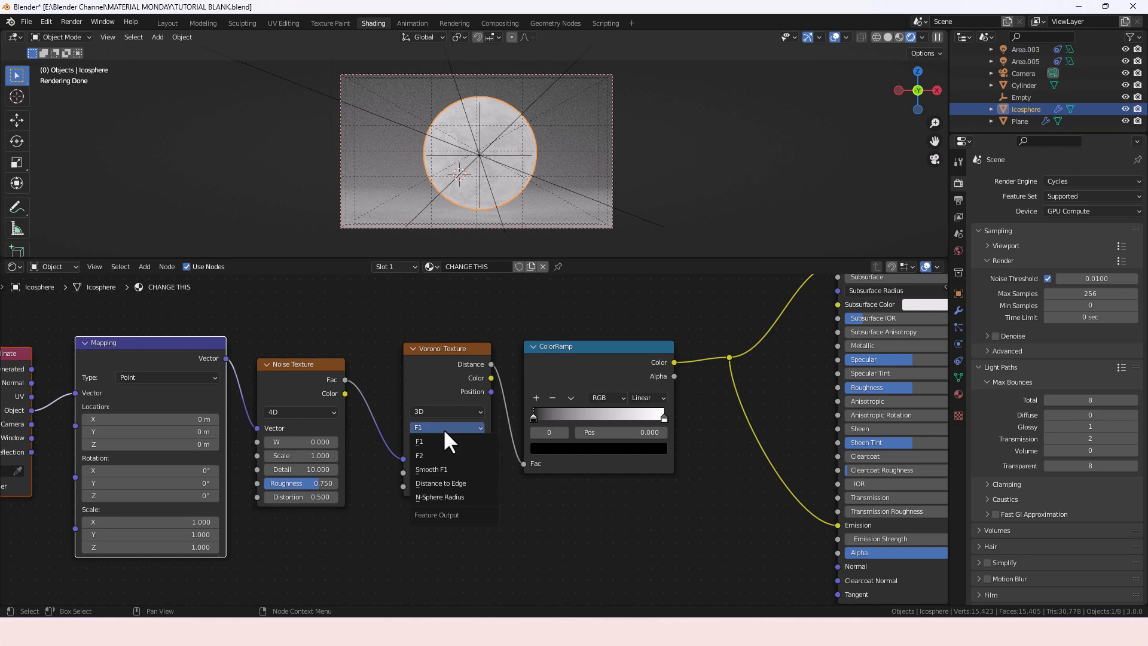
{"action": "left_click", "coordinate": [449, 469]}
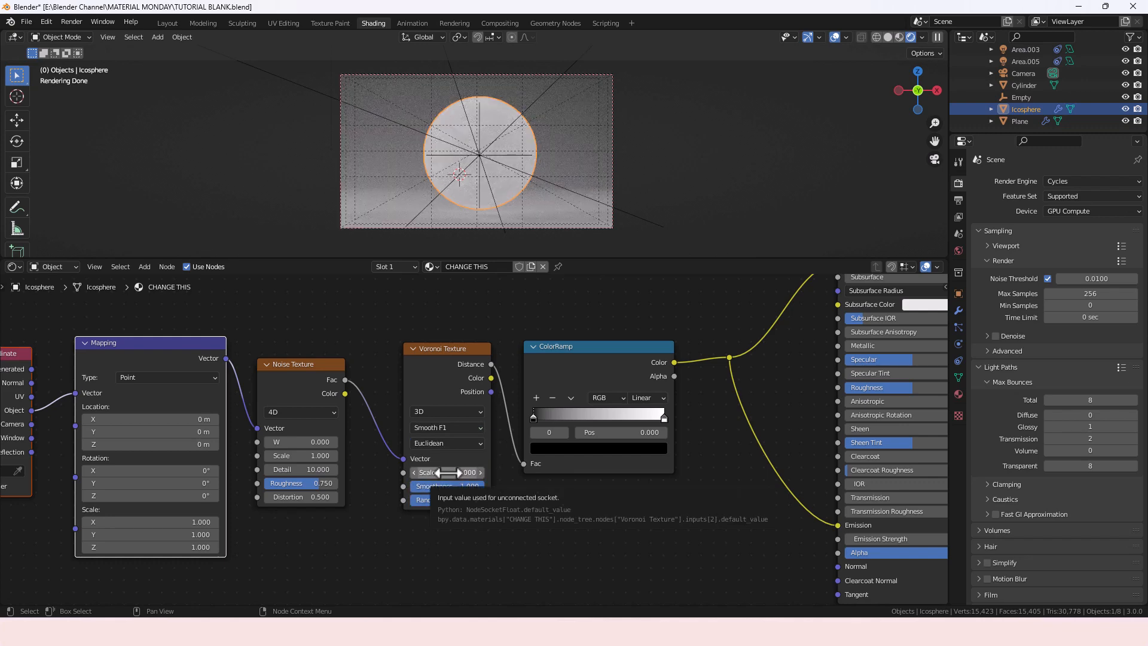
{"action": "left_click", "coordinate": [449, 472]}
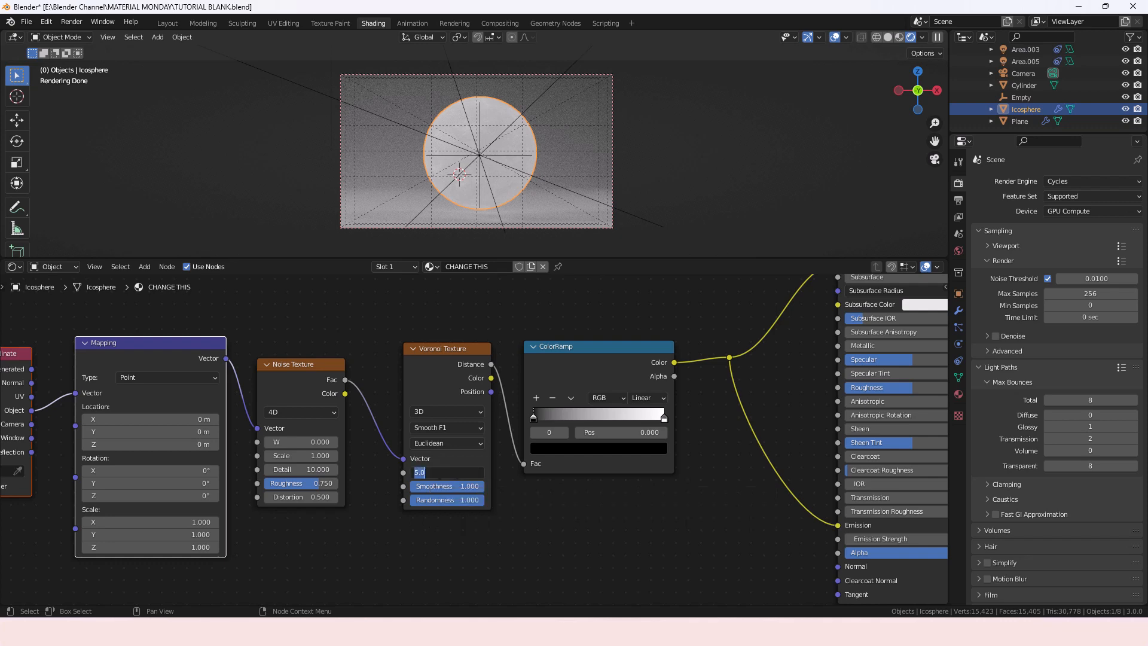
{"action": "type", "text": "10"}
{"action": "key", "text": "Tab"}
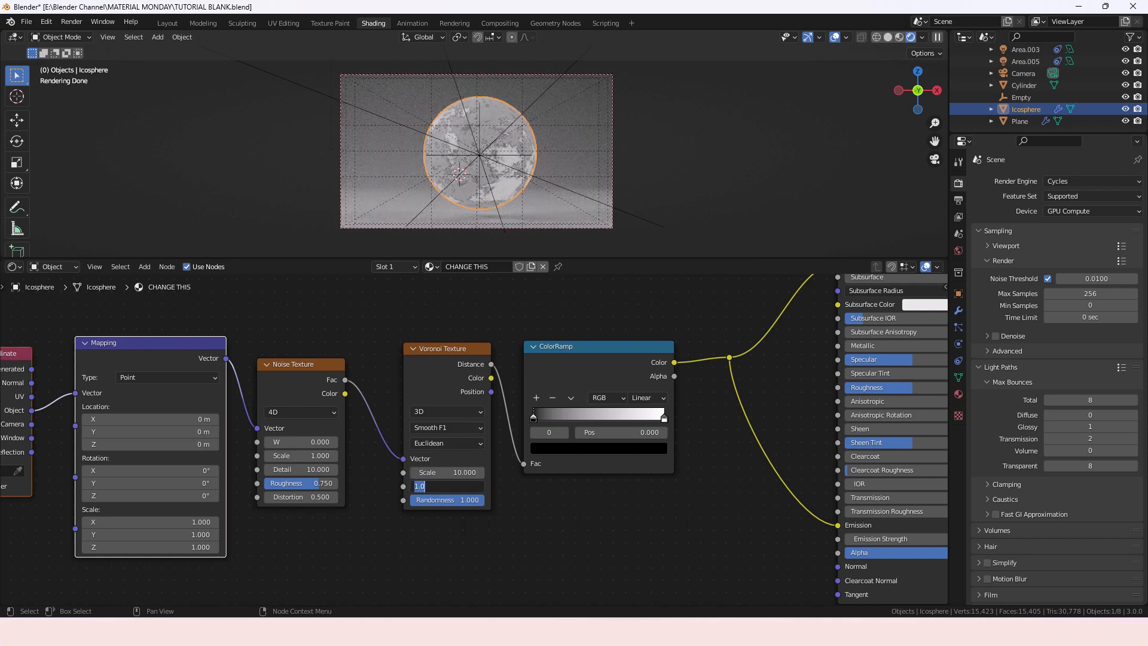
{"action": "type", "text": ".5"}
{"action": "key", "text": "Tab"}
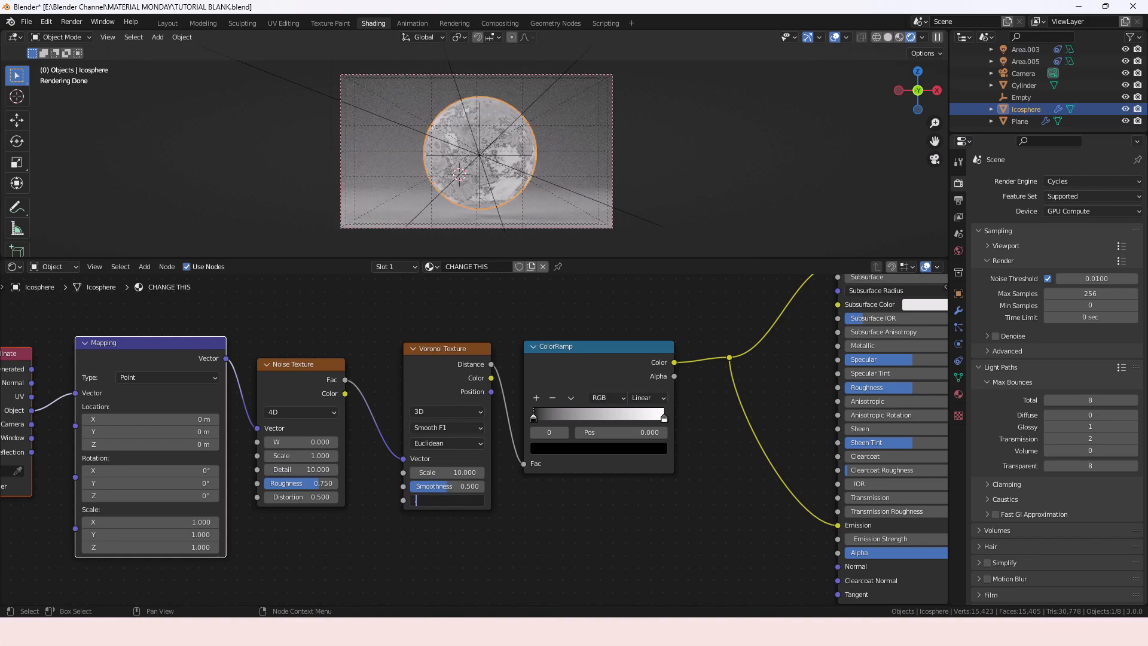
{"action": "type", "text": ".5"}
{"action": "key", "text": "Return"}
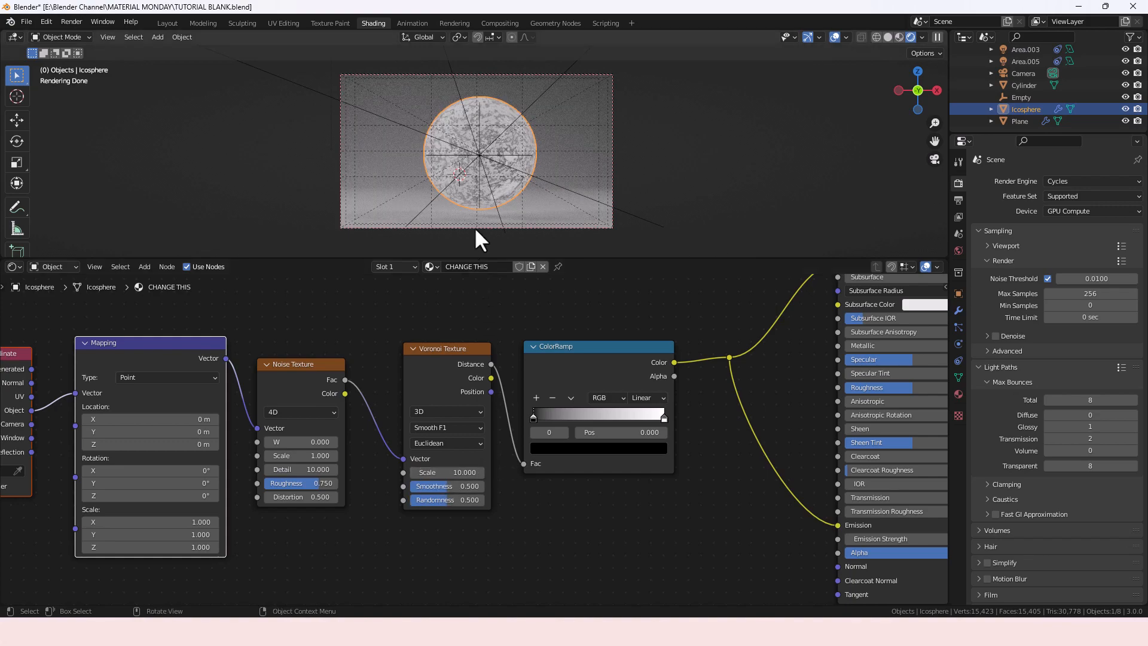
Add two stops to the ColorRamp and move the third stop to position 0.75
{"action": "scroll", "coordinate": [492, 203], "scroll_direction": "up", "scroll_amount": 6}
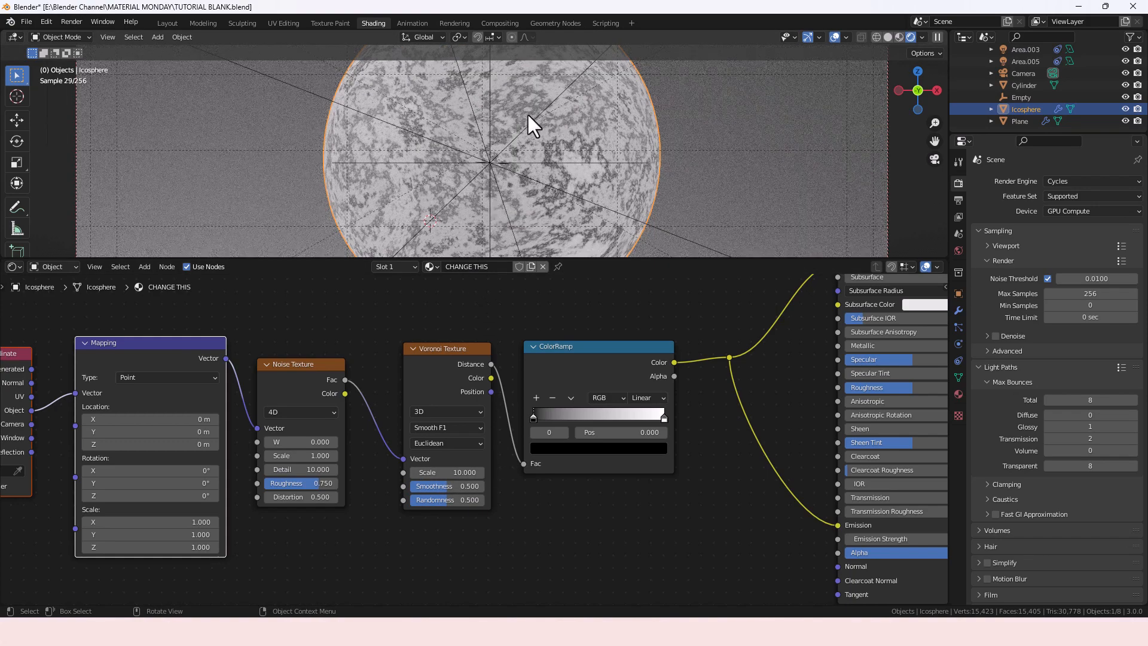
{"action": "middle_click_drag", "start_coordinate": [611, 481], "coordinate": [556, 477]}
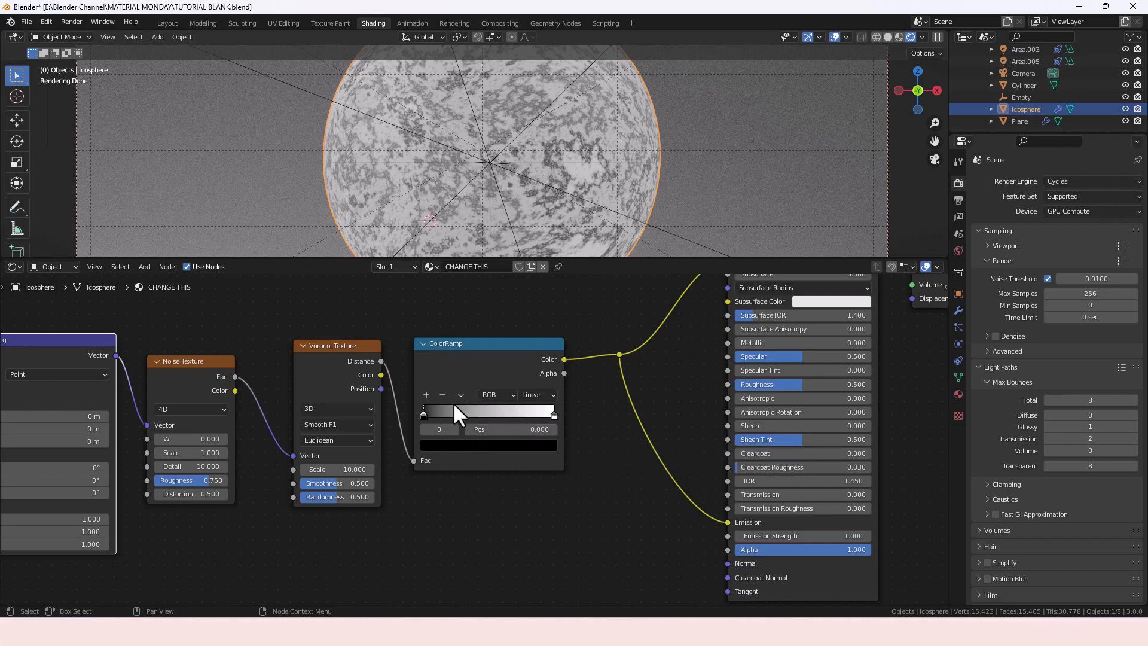
{"action": "left_click", "coordinate": [427, 395]}
{"action": "left_click", "coordinate": [427, 395]}
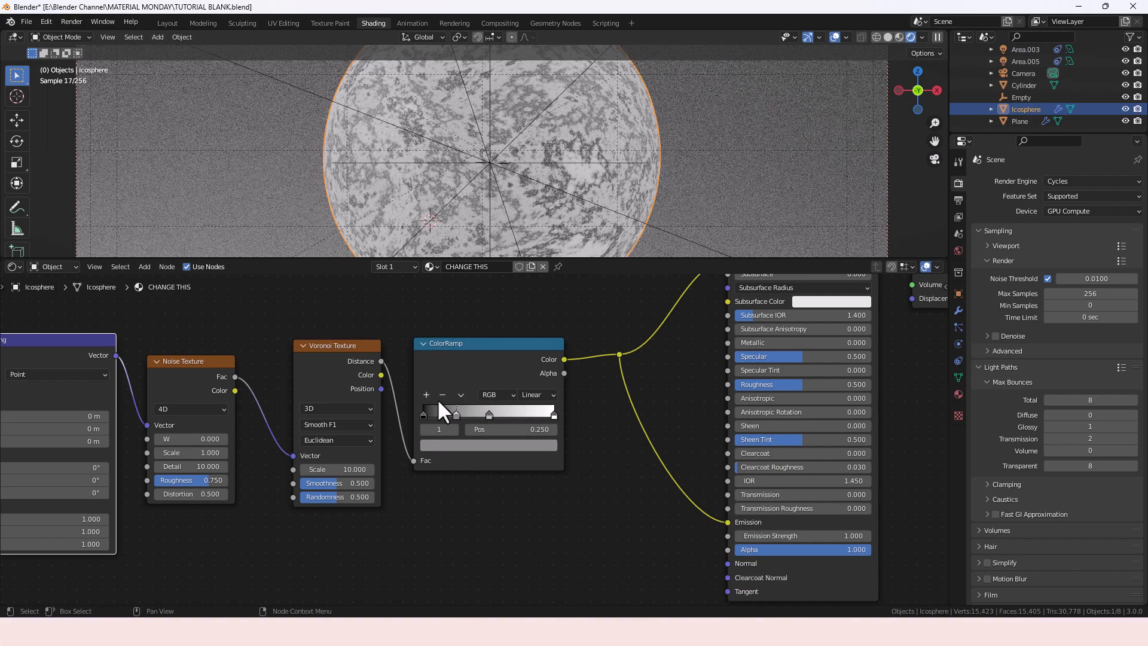
{"action": "left_click", "coordinate": [489, 414]}
{"action": "left_click_drag", "start_coordinate": [489, 415], "coordinate": [526, 415]}
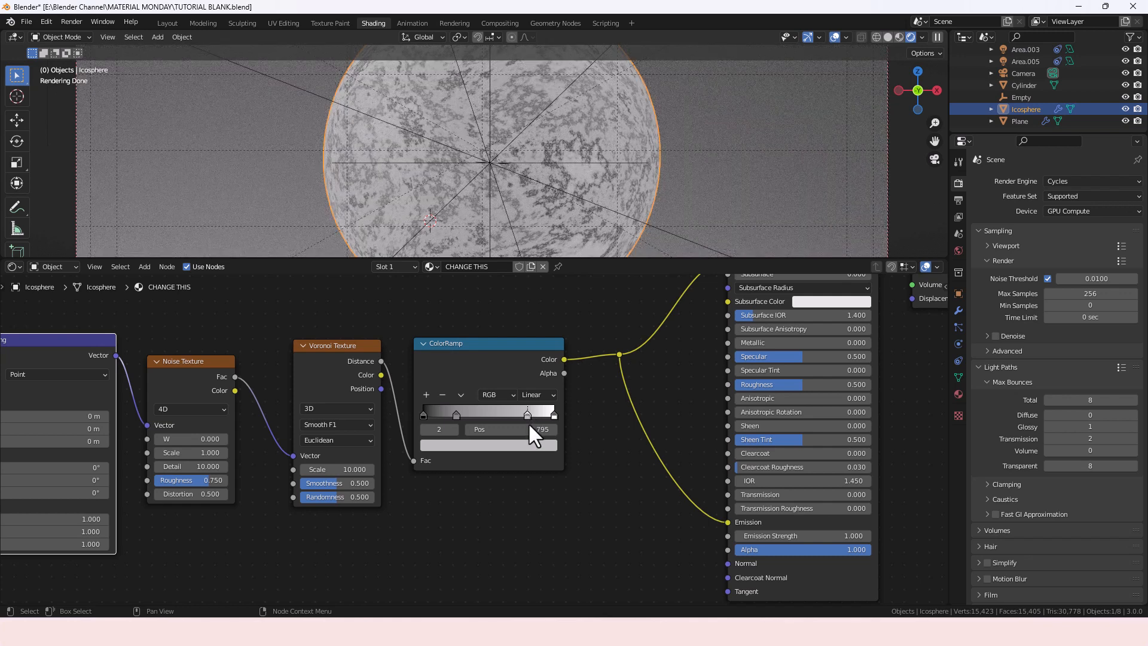
{"action": "left_click", "coordinate": [530, 429]}
{"action": "type", "text": "0.75"}
{"action": "key", "text": "Return"}
Set the ColorRamp's last stop to position 0.9 and its second stop to position 0.15
{"action": "left_click", "coordinate": [554, 415]}
{"action": "double_click", "coordinate": [539, 429]}
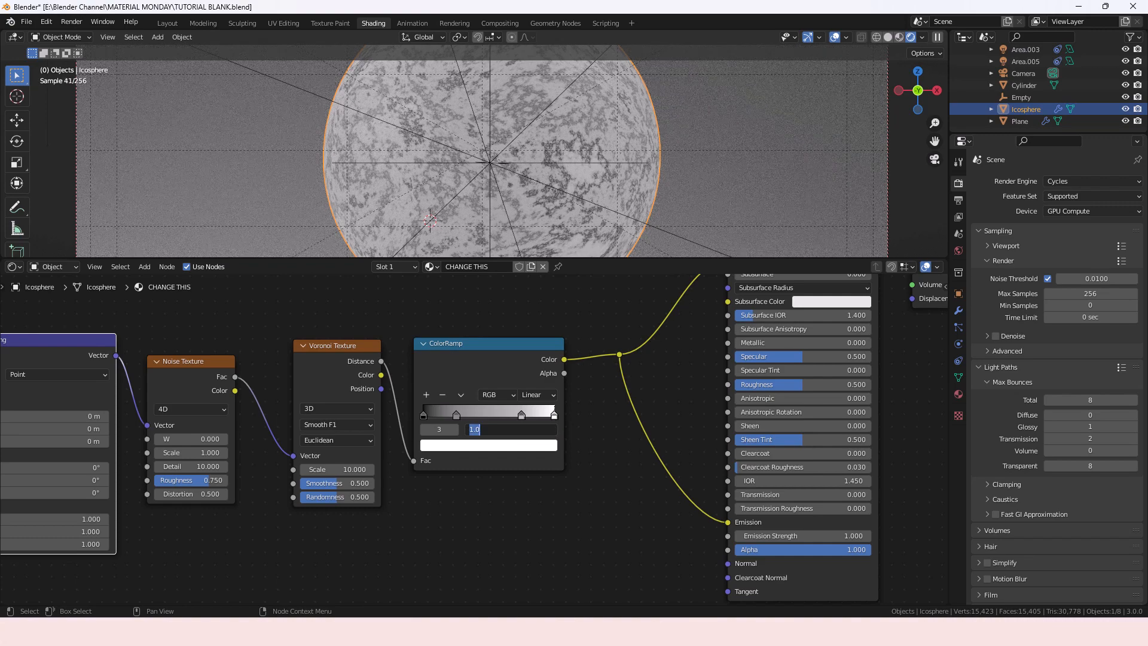
{"action": "type", "text": ".9"}
{"action": "key", "text": "Return"}
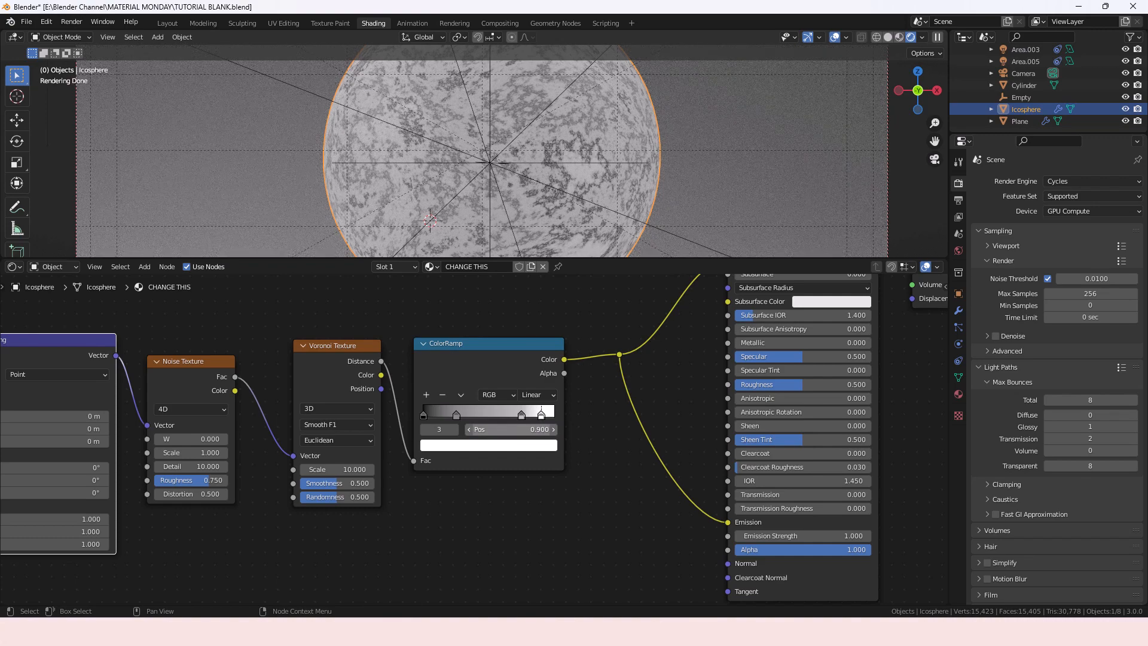
{"action": "left_click", "coordinate": [457, 414]}
{"action": "double_click", "coordinate": [477, 429]}
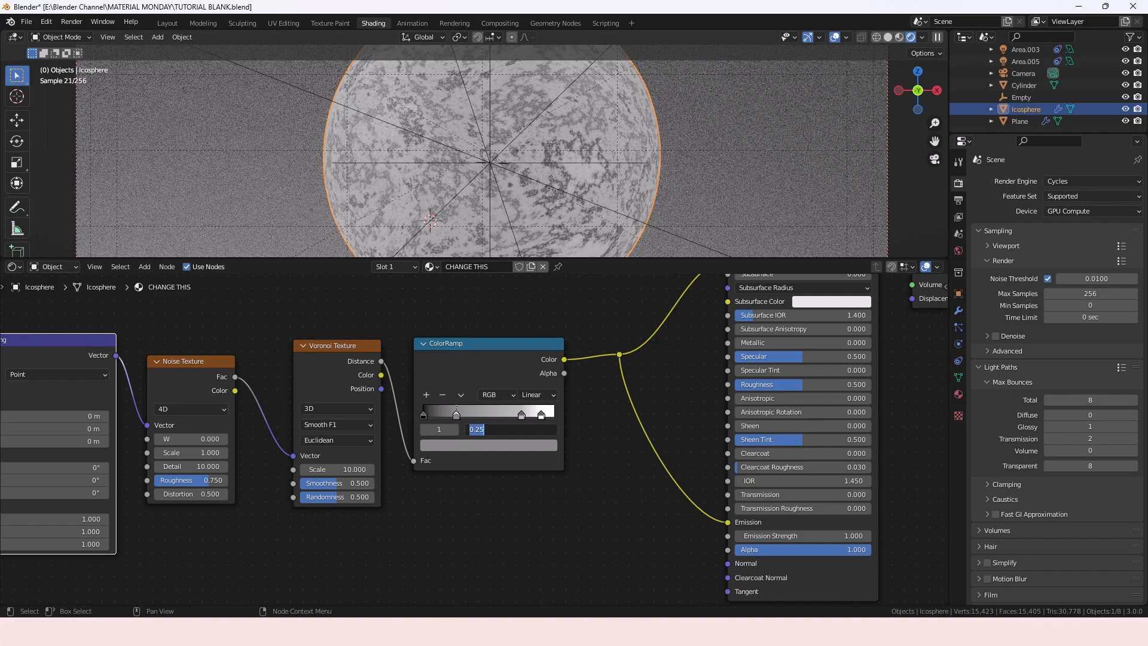
{"action": "type", "text": ".15"}
{"action": "key", "text": "Return"}
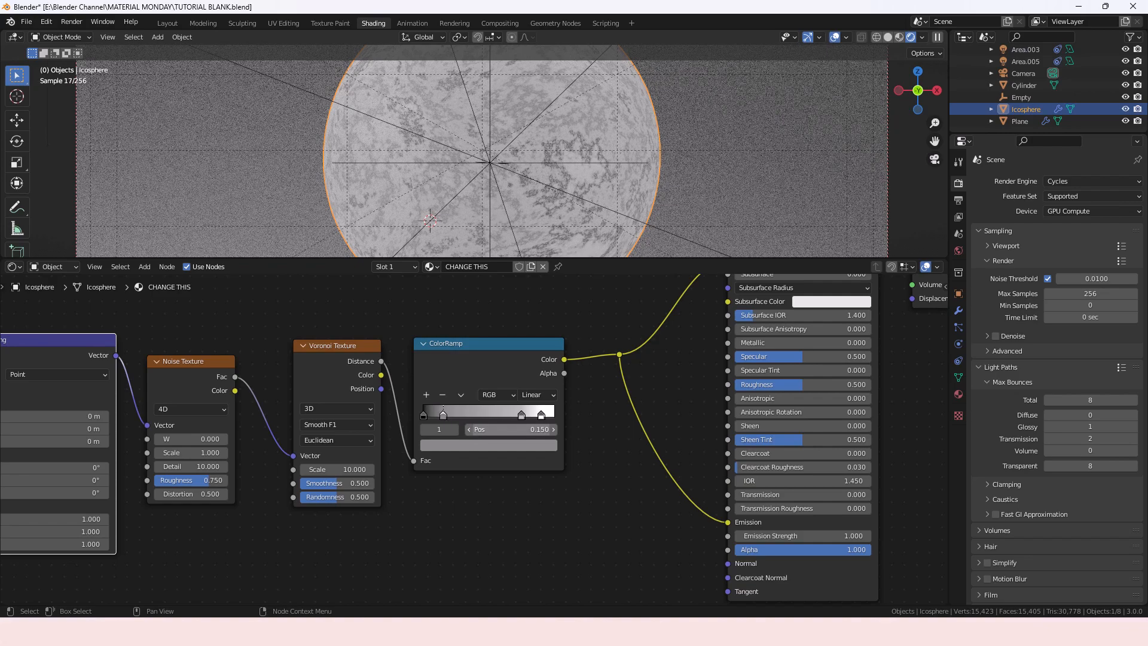
Color the ColorRamp's first stop very dark red, with hue 0, saturation 1 and value 0.025
{"action": "left_click", "coordinate": [423, 413]}
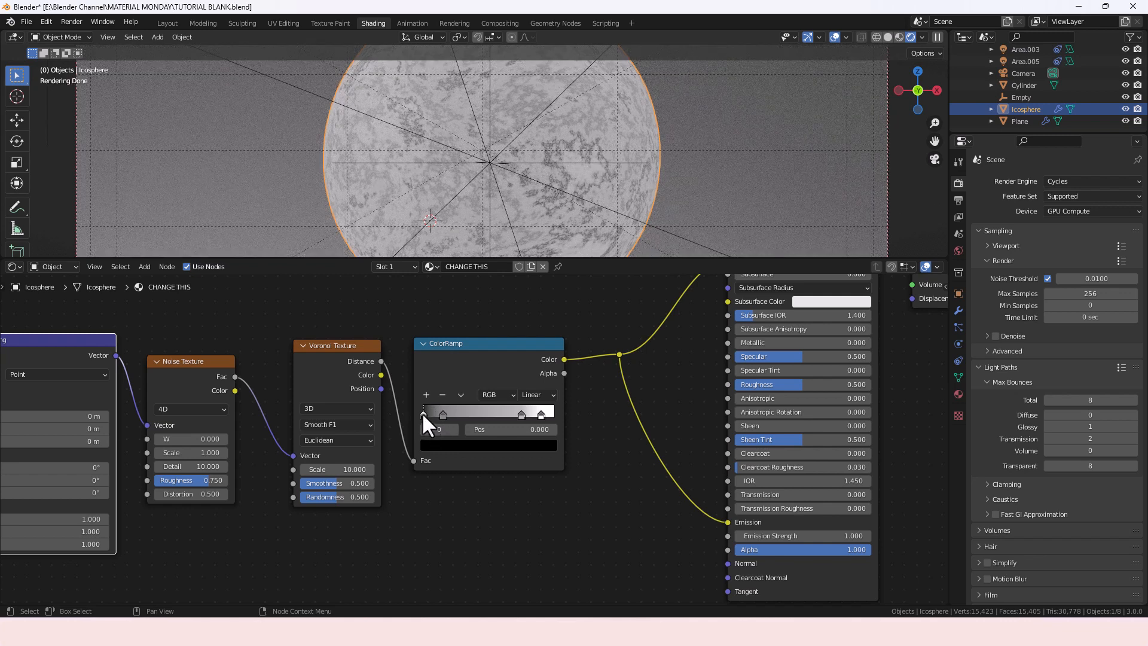
{"action": "left_click", "coordinate": [462, 446]}
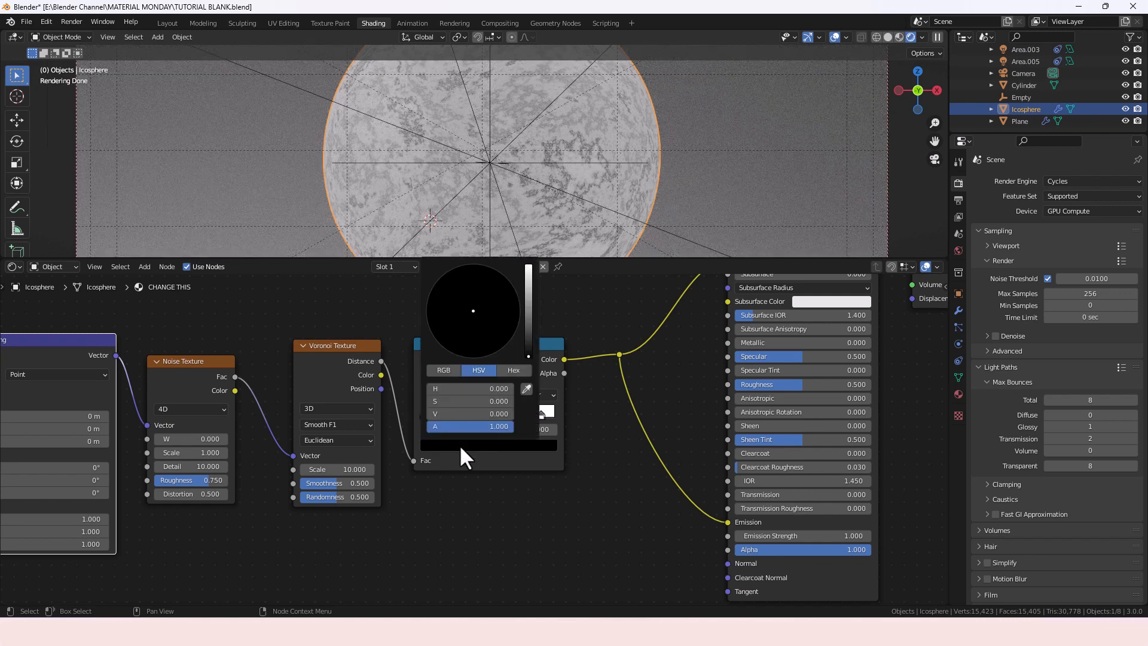
{"action": "left_click", "coordinate": [449, 414]}
{"action": "type", "text": ".1"}
{"action": "key", "text": "Return"}
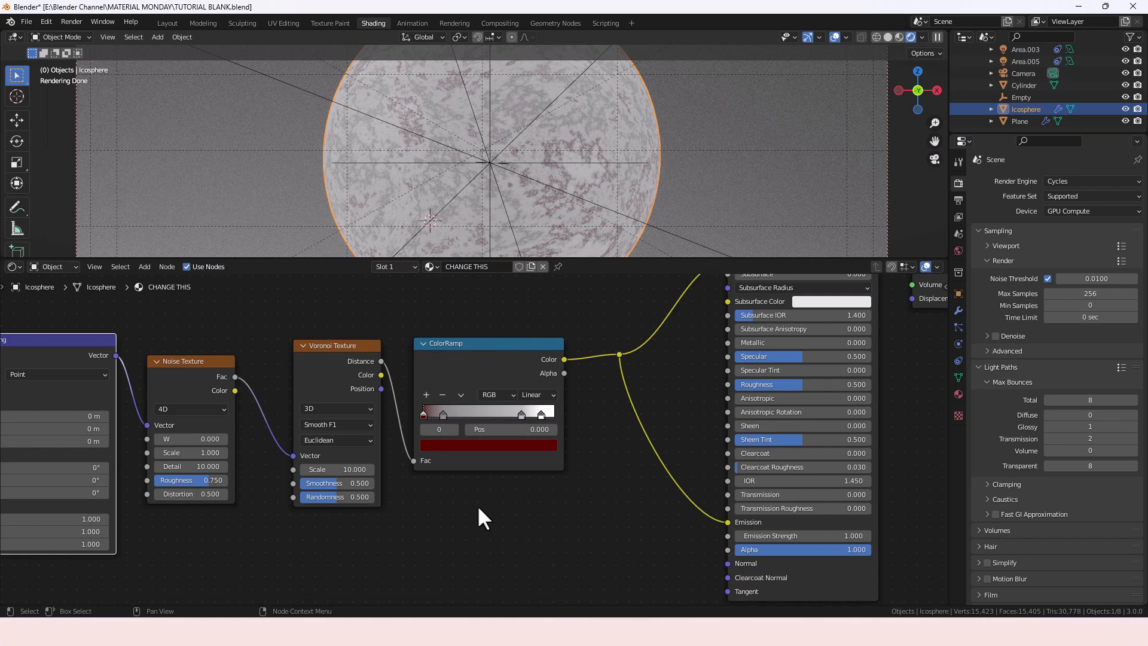
{"action": "left_click", "coordinate": [445, 445]}
{"action": "left_click", "coordinate": [463, 415]}
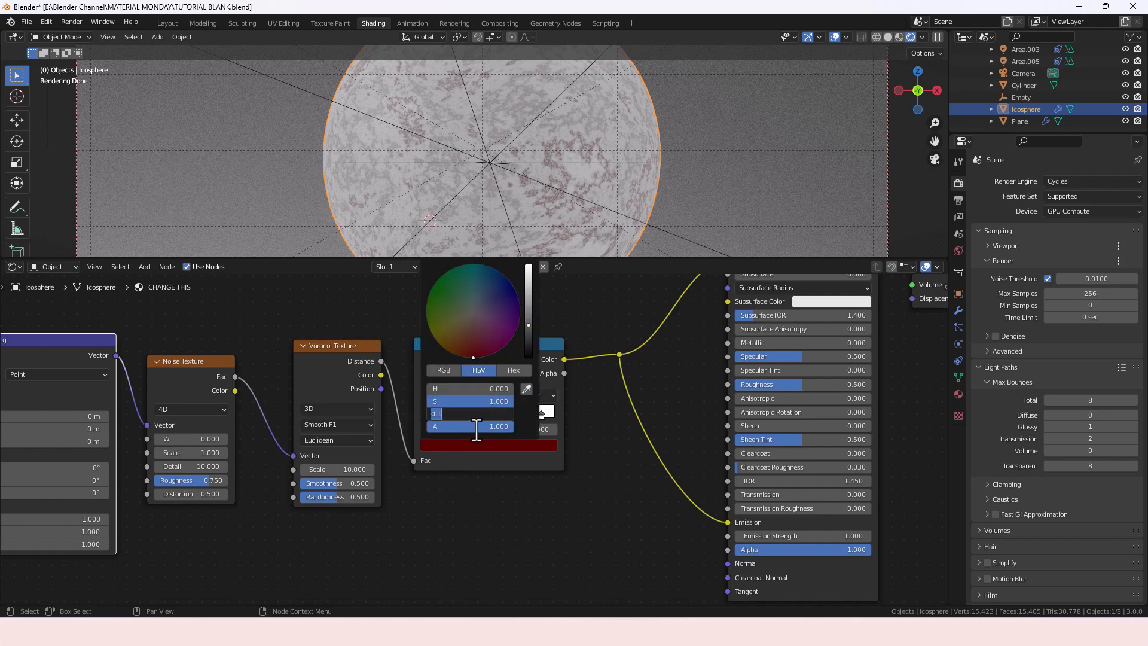
{"action": "key", "text": "BackSpace"}
{"action": "type", "text": ".025"}
{"action": "key", "text": "Return"}
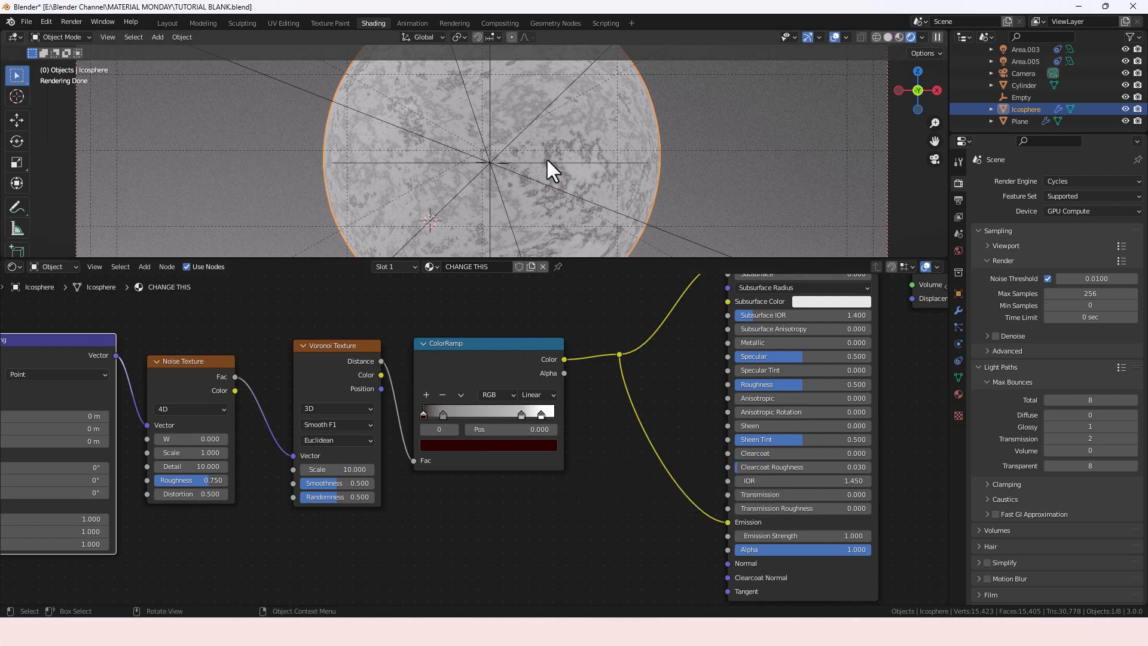
Color the ColorRamp's second stop pure red by raising its value and saturation to 1
{"action": "left_click", "coordinate": [442, 415]}
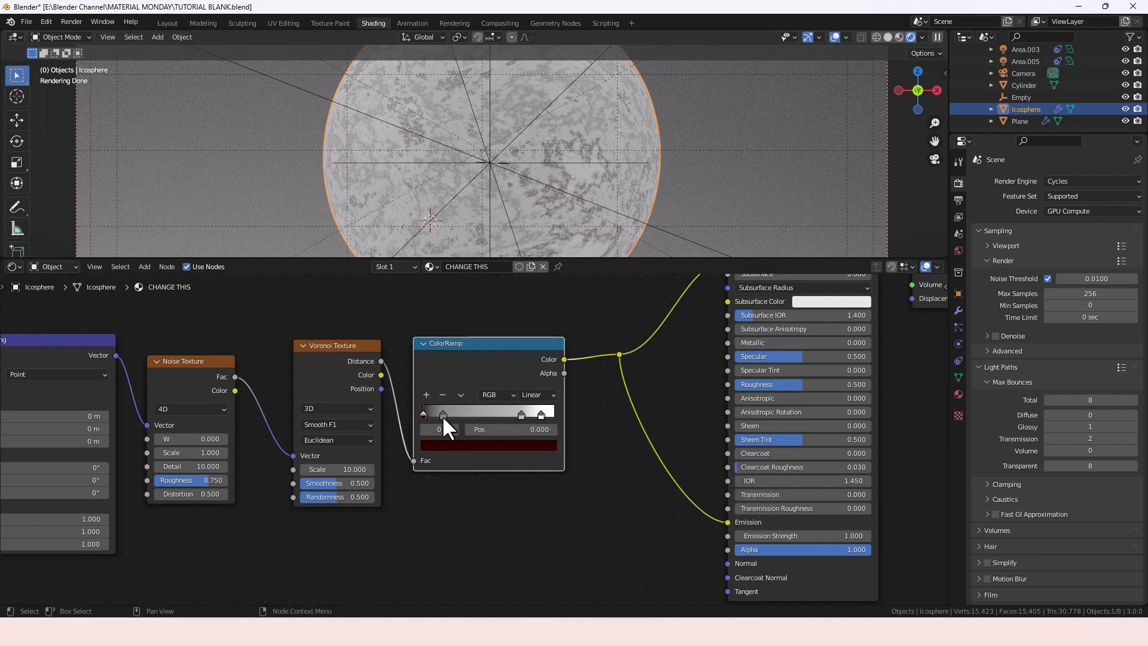
{"action": "left_click", "coordinate": [443, 414]}
{"action": "left_click", "coordinate": [455, 443]}
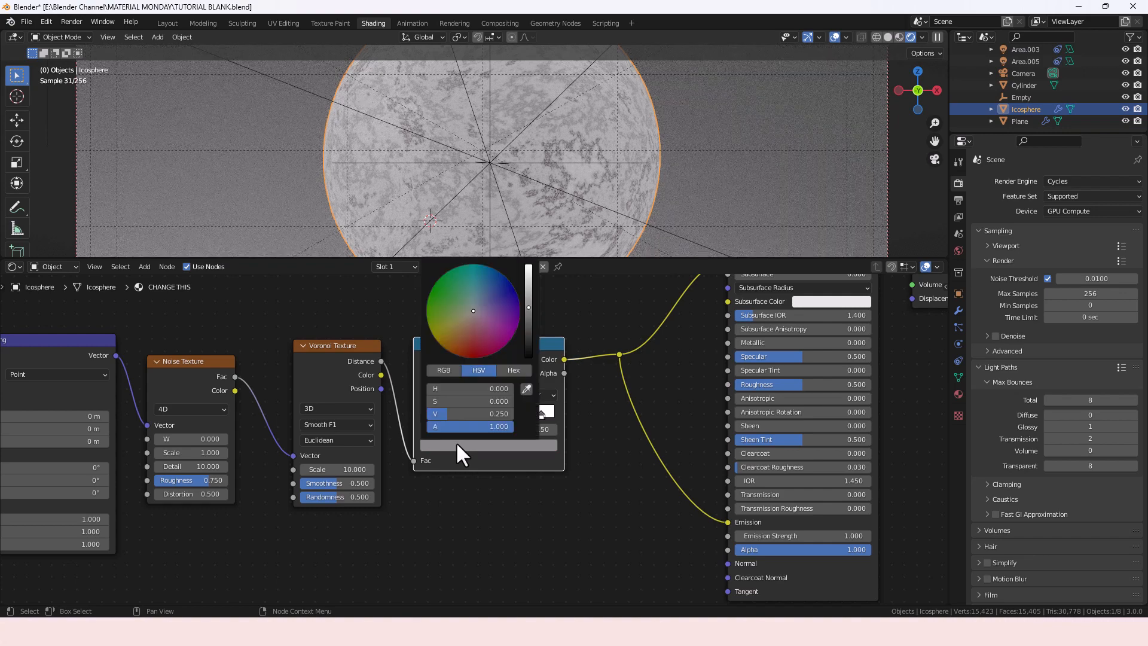
{"action": "left_click_drag", "start_coordinate": [447, 413], "coordinate": [503, 412]}
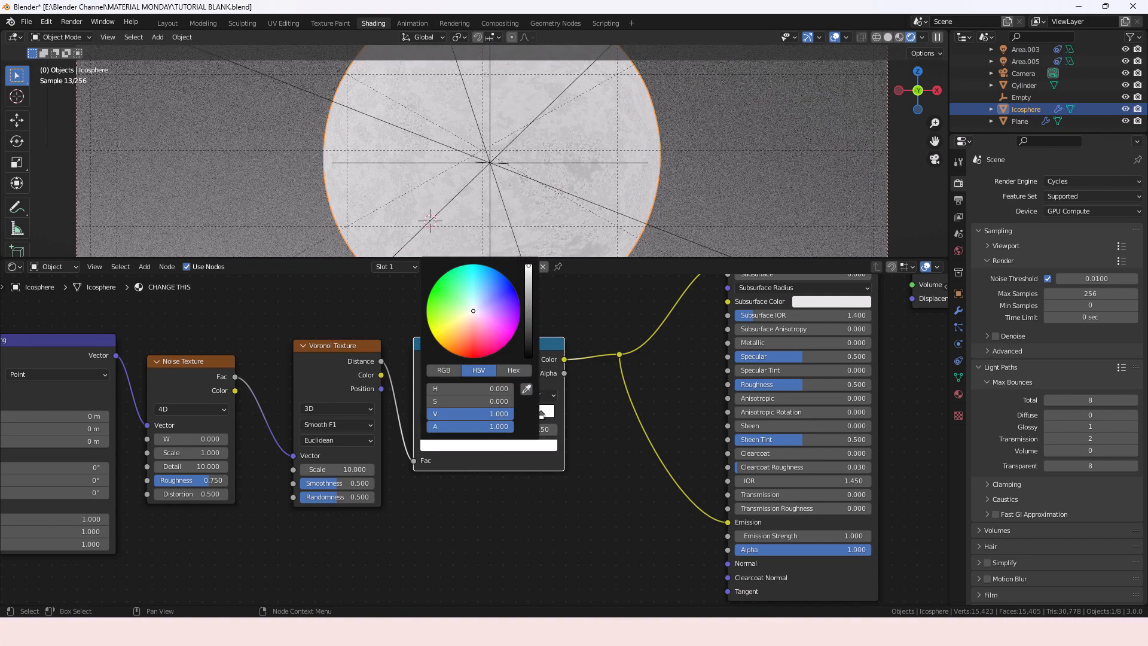
{"action": "left_click_drag", "start_coordinate": [437, 401], "coordinate": [508, 400]}
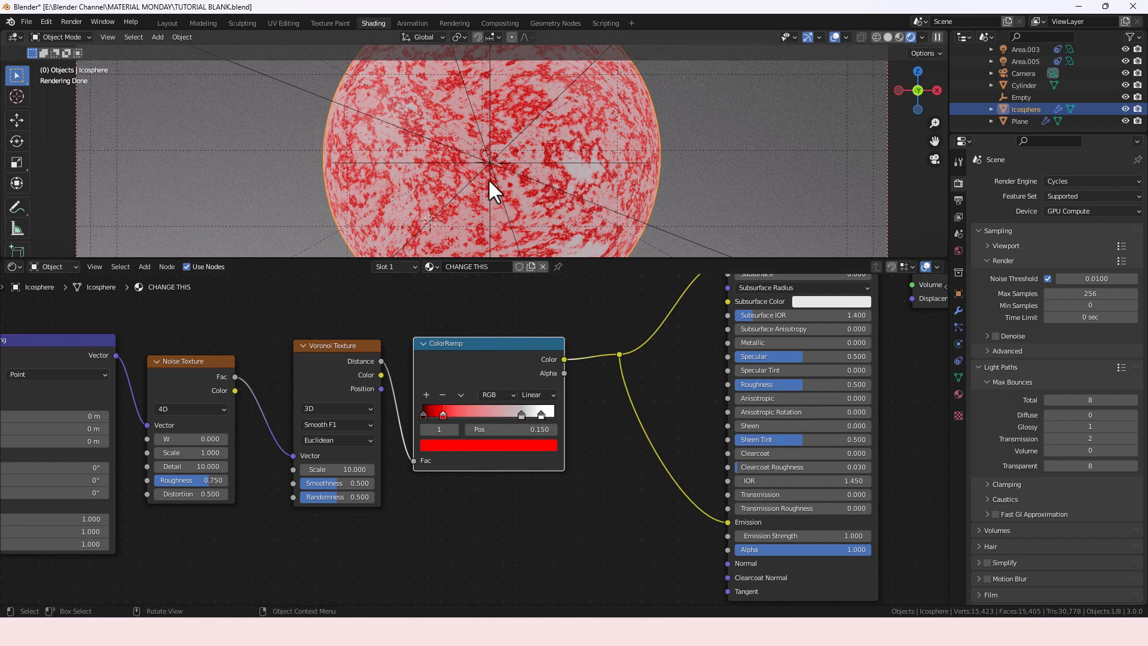
Color the ColorRamp's third stop yellow-orange, with value and saturation at 1 and the hue shifted from red
{"action": "left_click", "coordinate": [521, 415]}
{"action": "left_click", "coordinate": [521, 444]}
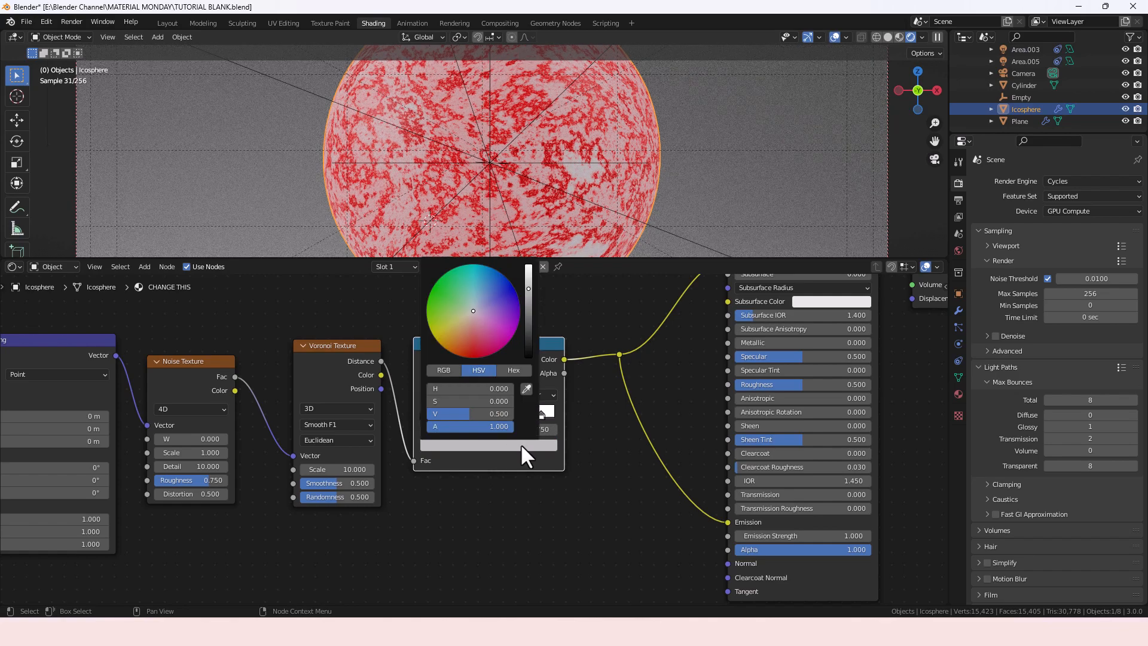
{"action": "left_click_drag", "start_coordinate": [443, 413], "coordinate": [508, 414]}
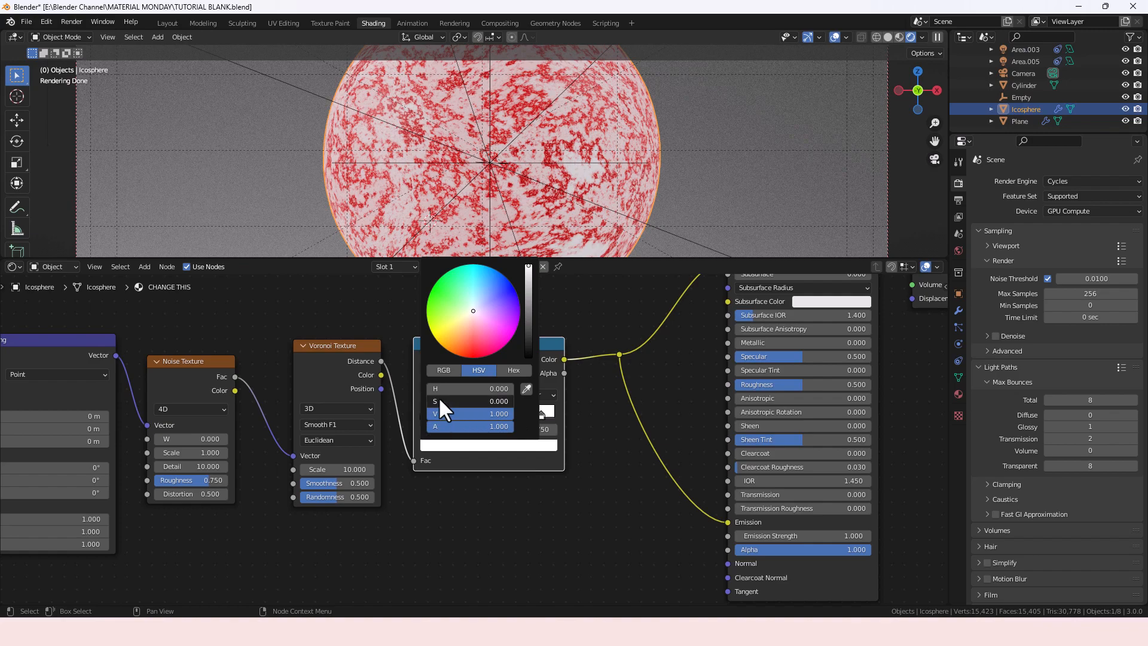
{"action": "left_click_drag", "start_coordinate": [443, 401], "coordinate": [508, 402]}
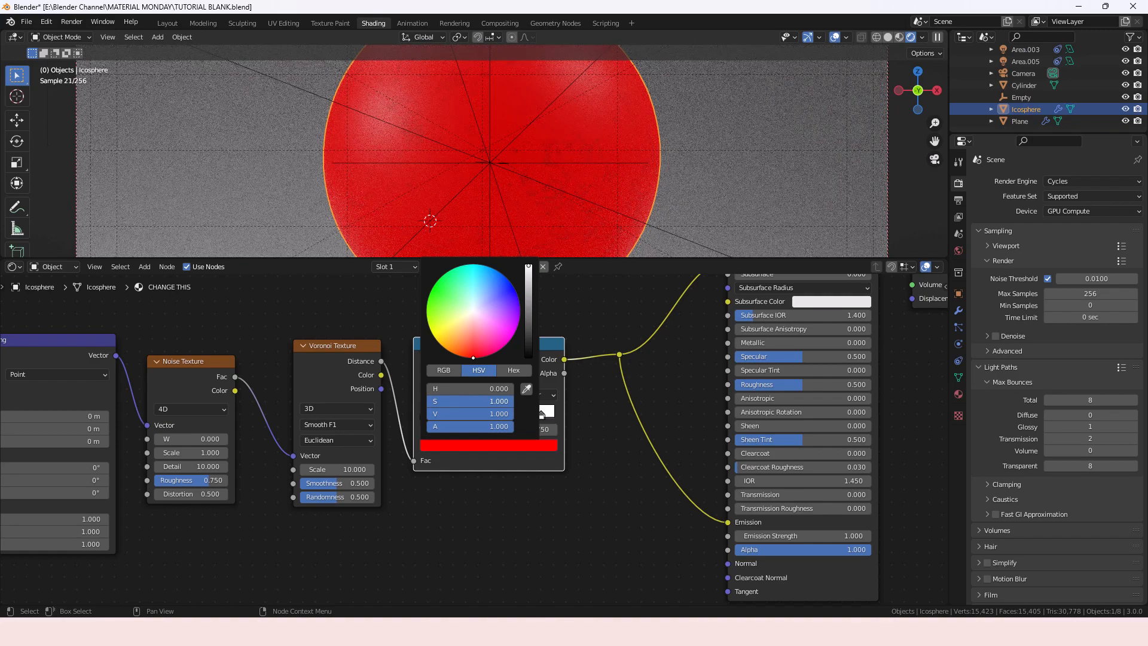
{"action": "mouse_move", "coordinate": [436, 389]}
{"action": "left_mouse_down"}
{"action": "mouse_move", "coordinate": [460, 388]}
{"action": "mouse_move", "coordinate": [432, 386]}
{"action": "left_mouse_up"}
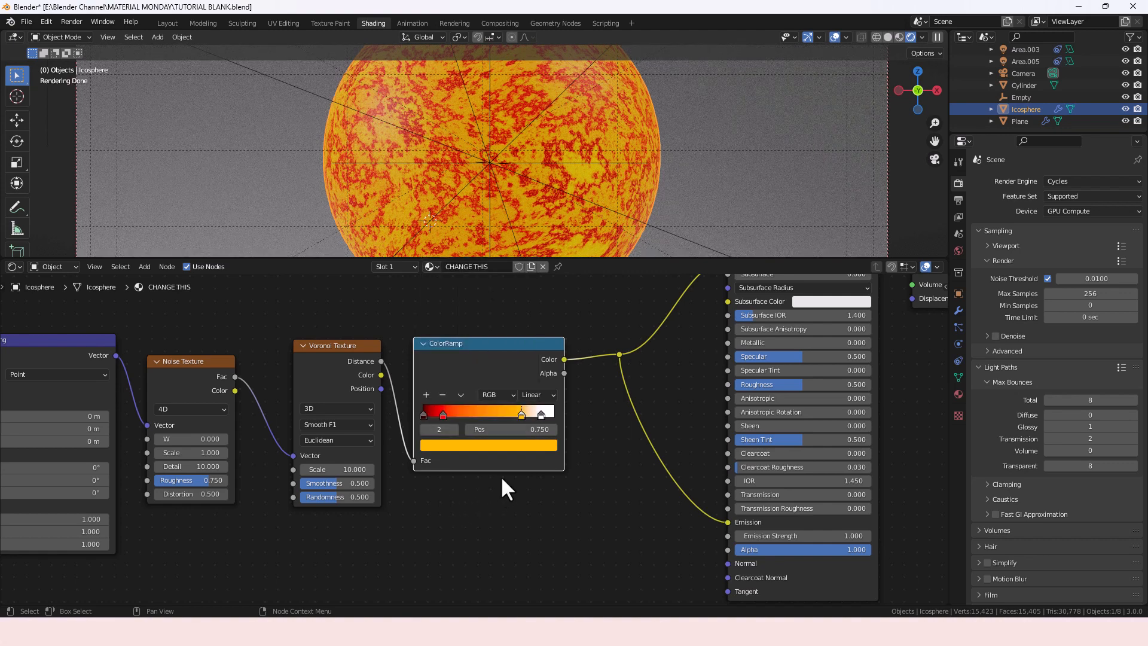
{"action": "left_click", "coordinate": [541, 414]}
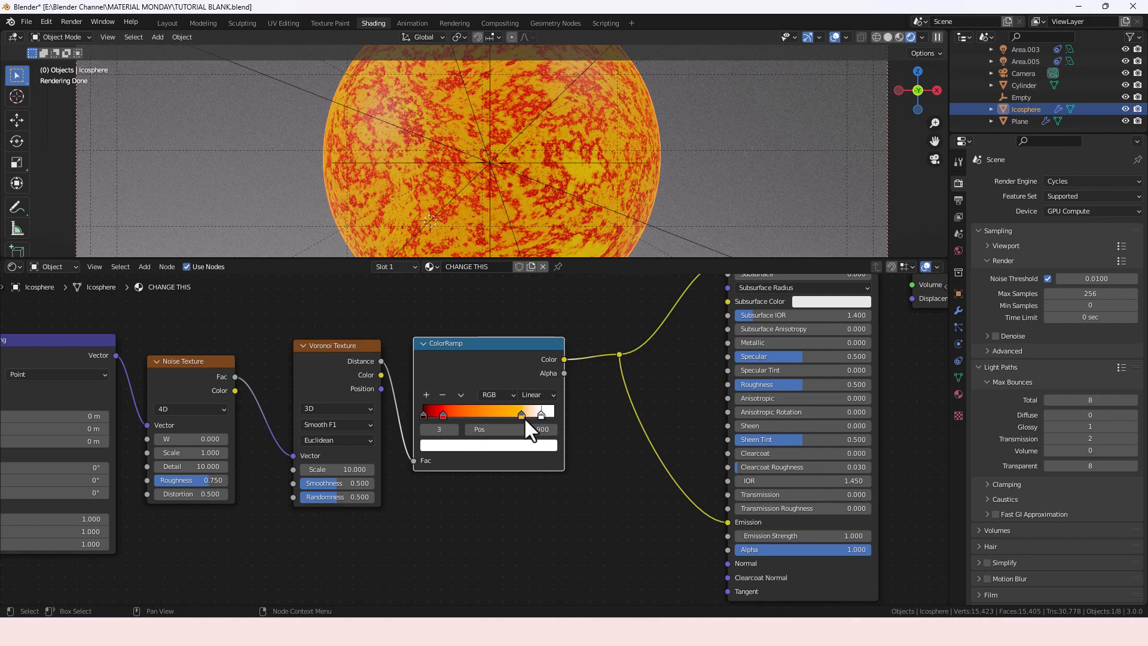
Set the Principled BSDF's emission strength to 5
{"action": "scroll", "coordinate": [519, 476], "scroll_direction": "down", "scroll_amount": 2}
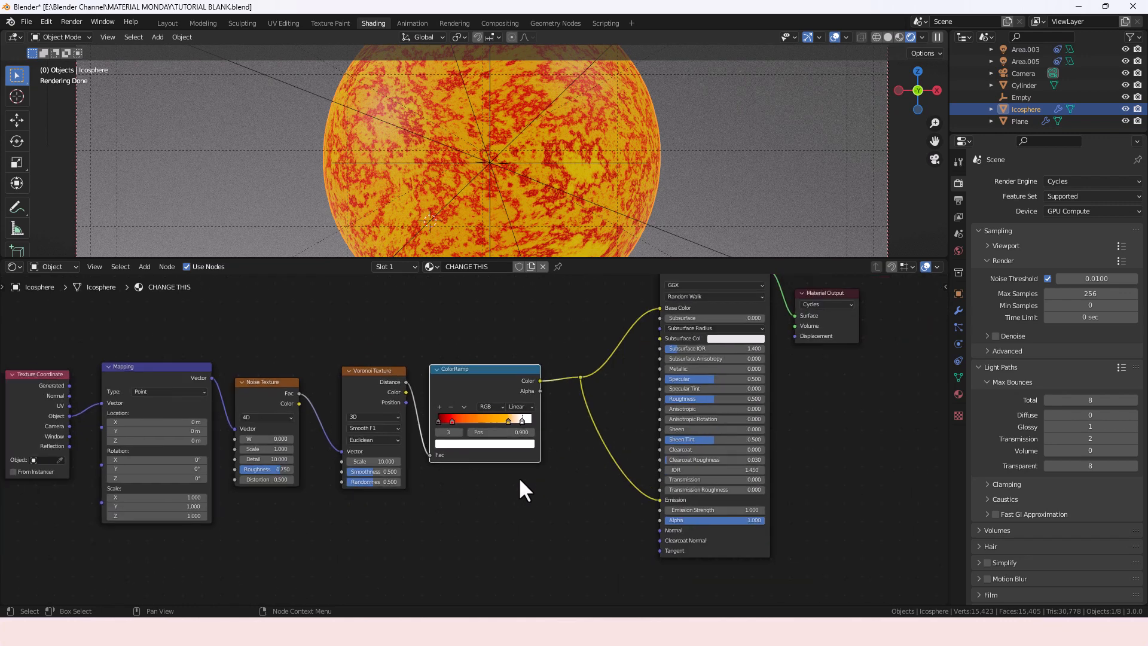
{"action": "middle_click_drag", "start_coordinate": [555, 486], "coordinate": [495, 479]}
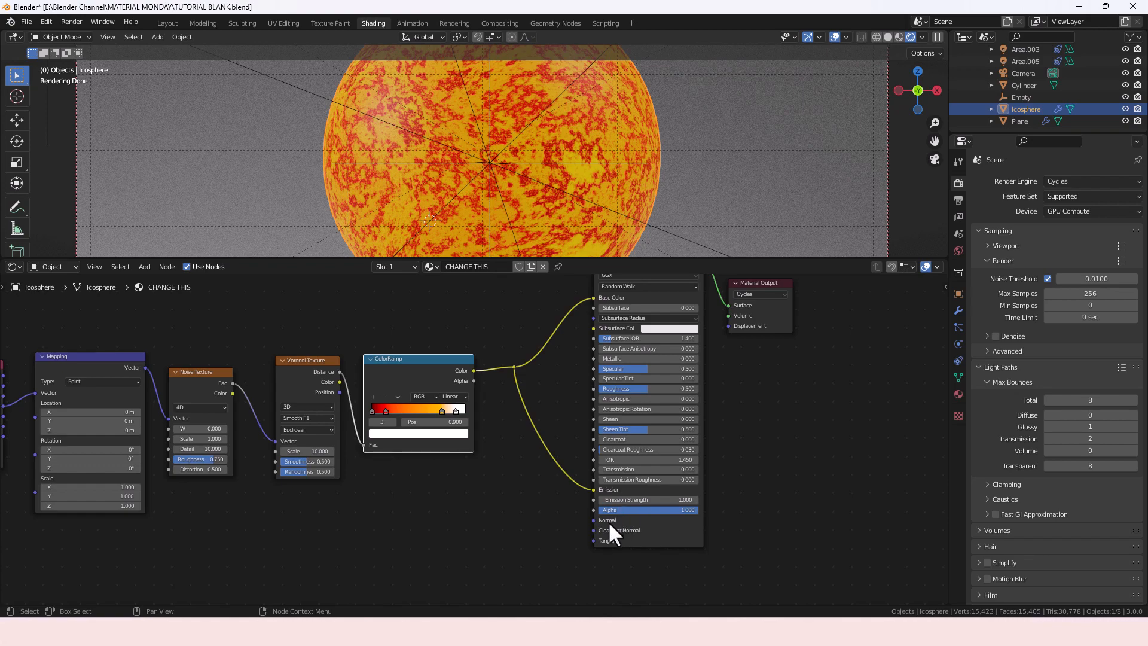
{"action": "double_click", "coordinate": [673, 500]}
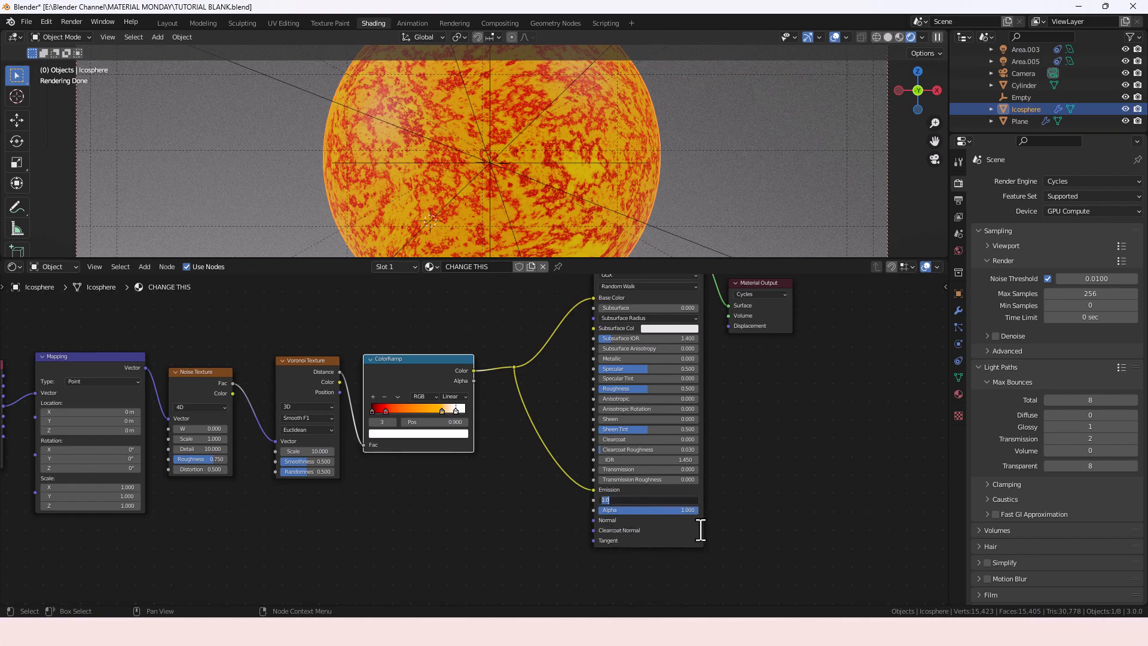
{"action": "type", "text": "5"}
{"action": "key", "text": "Return"}
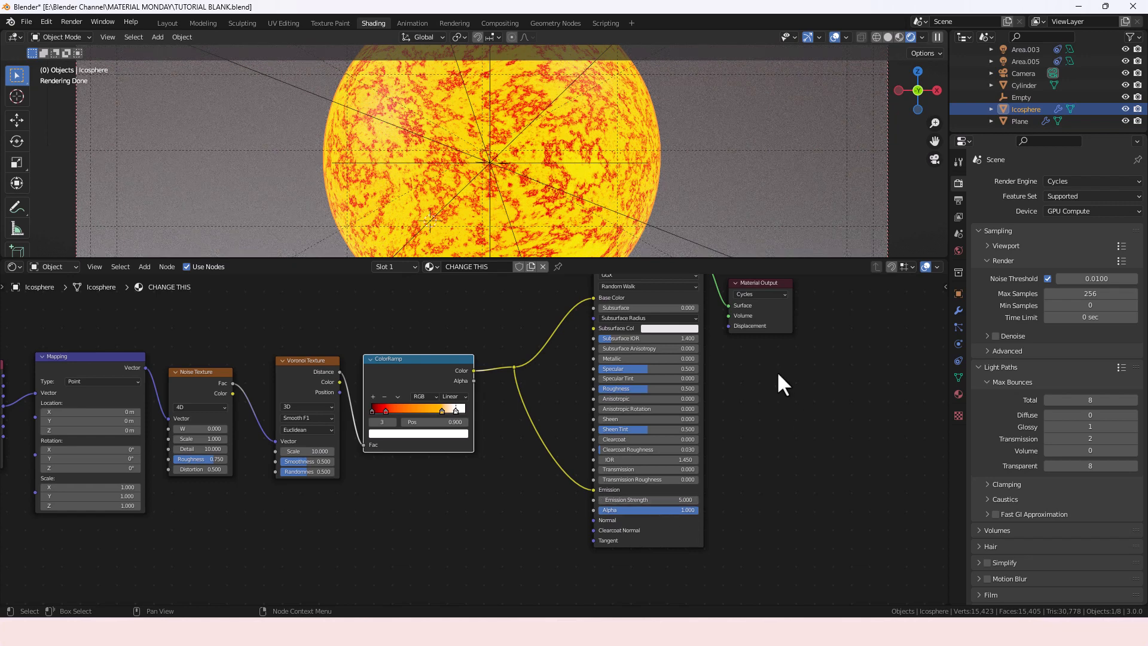
Delete the three area lights Area.002, Area.003 and Area.005 from the scene
{"action": "scroll", "coordinate": [1046, 93], "scroll_direction": "up", "scroll_amount": 5}
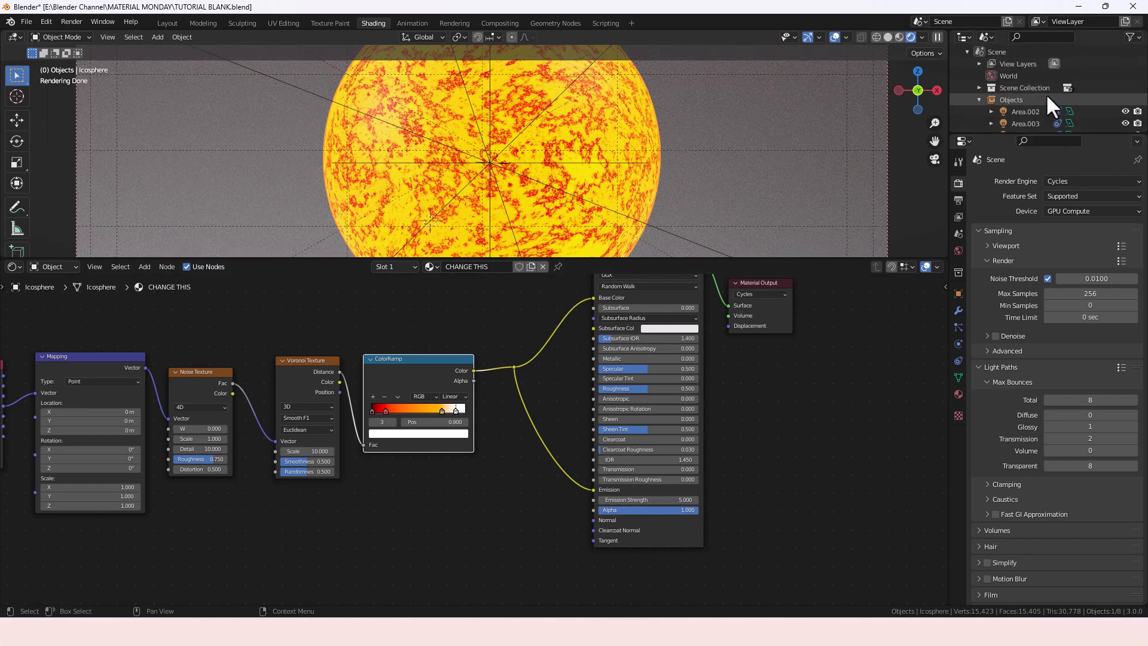
{"action": "left_click", "coordinate": [986, 37]}
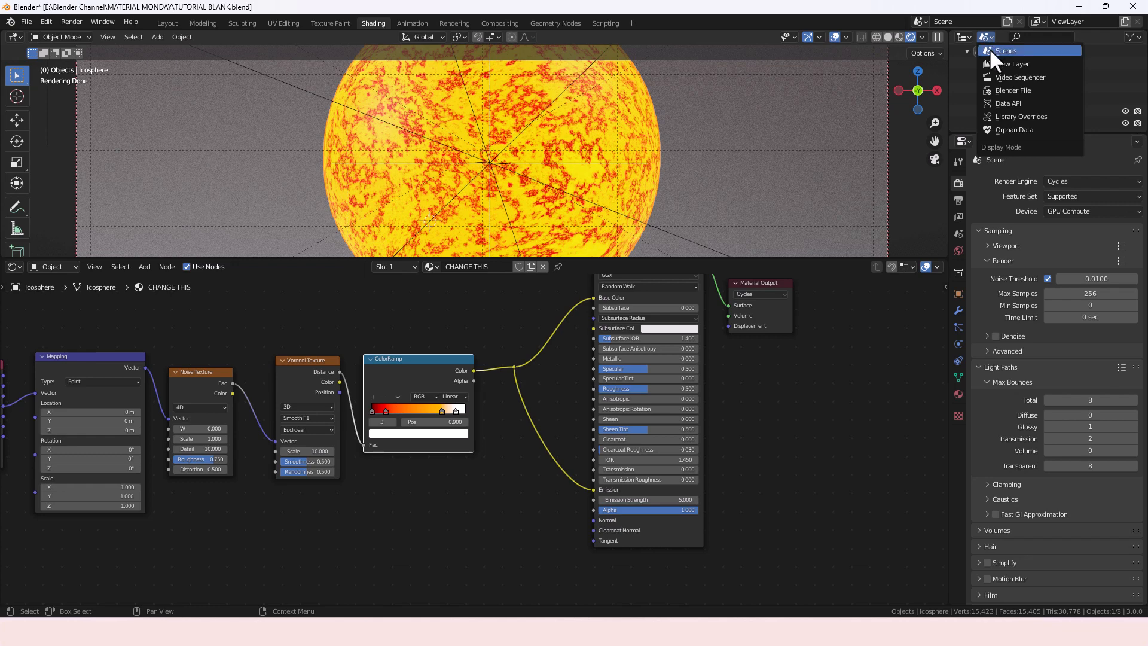
{"action": "left_click", "coordinate": [990, 50]}
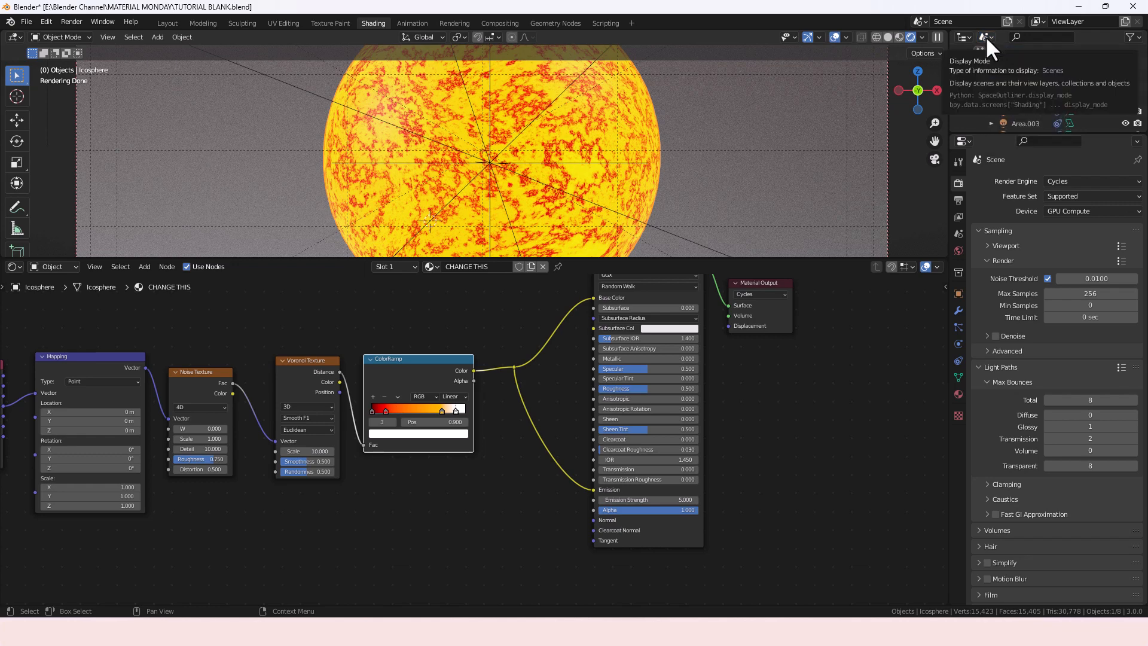
{"action": "scroll", "coordinate": [1025, 87], "scroll_direction": "down", "scroll_amount": 1}
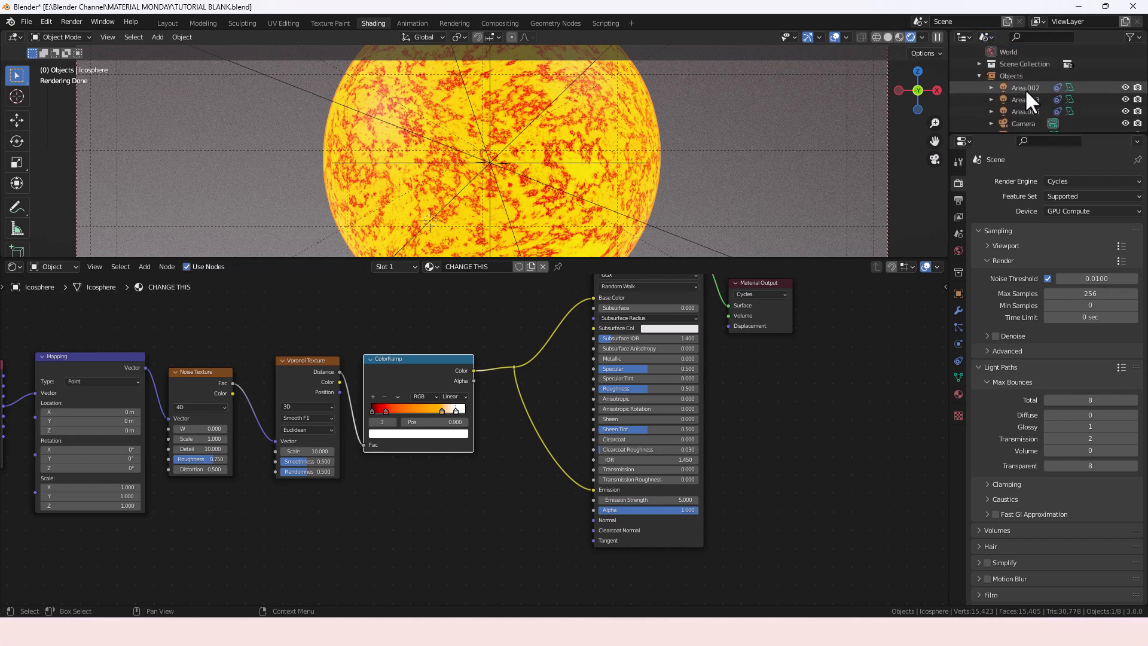
{"action": "left_click", "coordinate": [1025, 88]}
{"action": "left_click", "coordinate": [1027, 111], "text": "shift"}
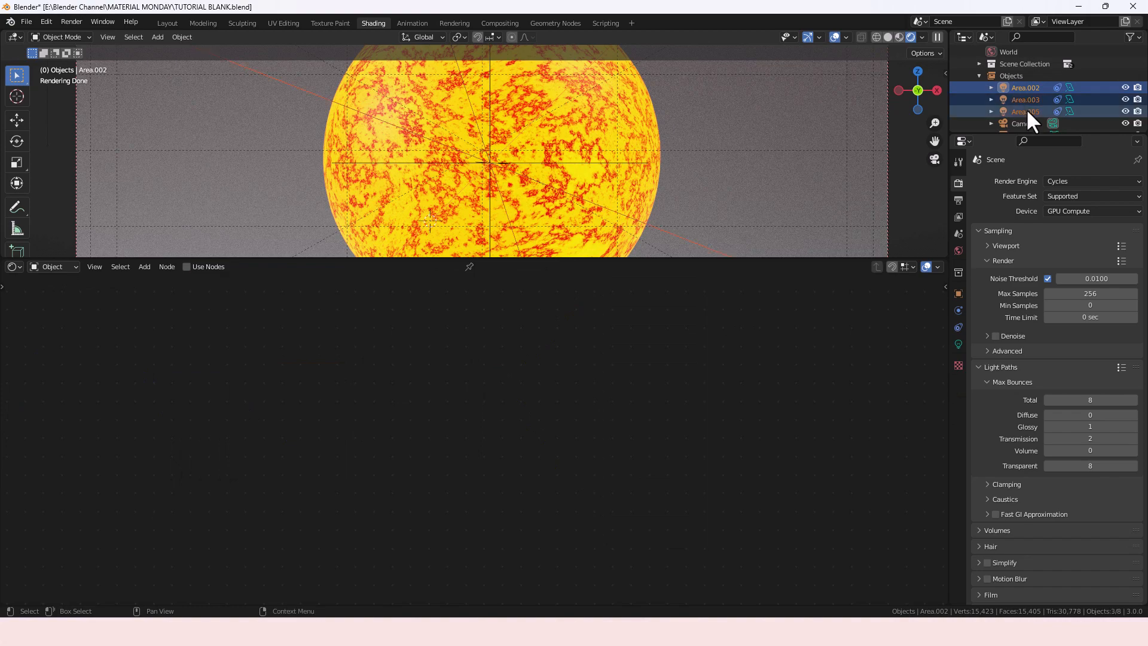
{"action": "right_click", "coordinate": [1027, 112]}
{"action": "left_click", "coordinate": [1026, 109]}
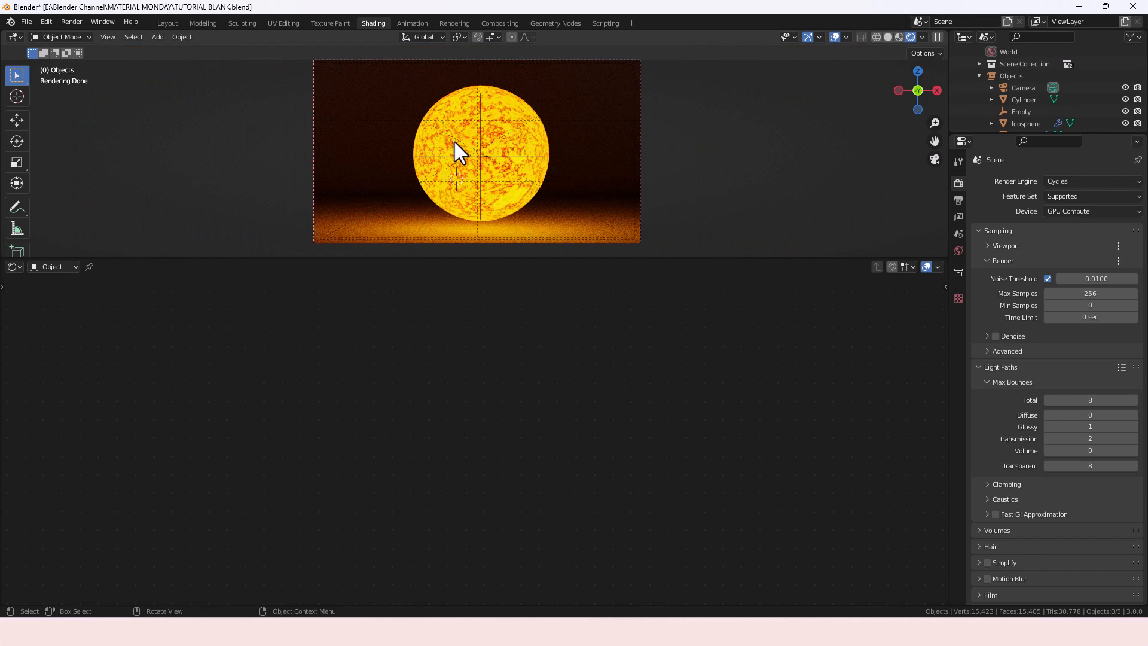
Select the icosphere and split the node editor horizontally, turning the lower part into a Timeline
{"action": "left_click", "coordinate": [491, 157]}
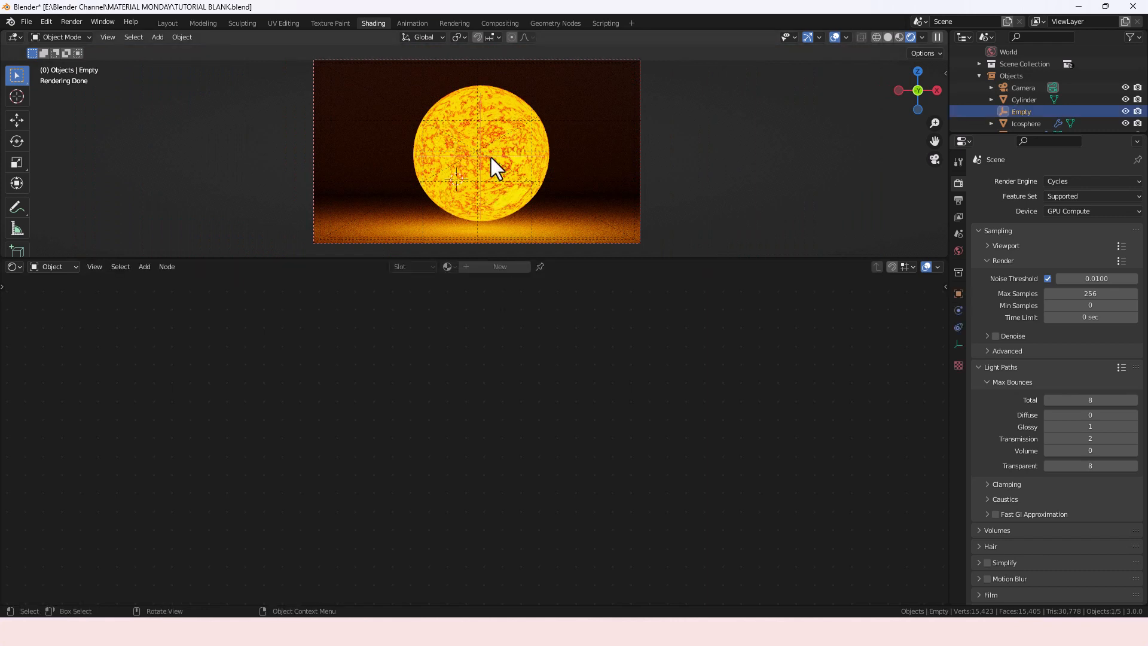
{"action": "left_click", "coordinate": [518, 138]}
{"action": "key", "text": "Home"}
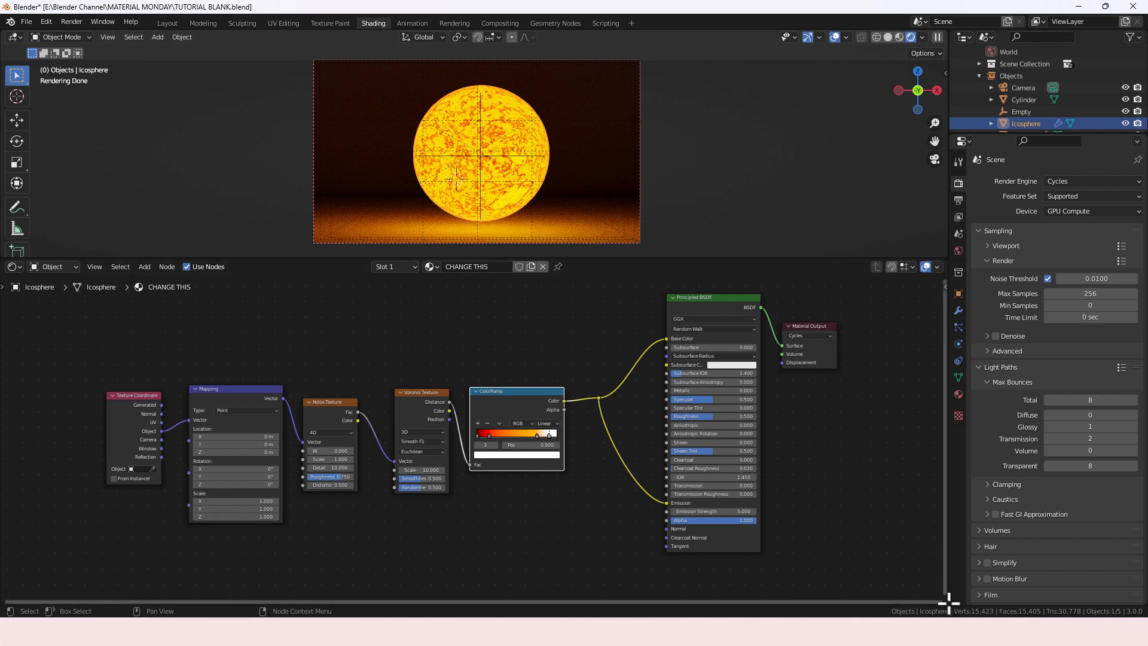
{"action": "left_click_drag", "start_coordinate": [946, 603], "coordinate": [940, 426]}
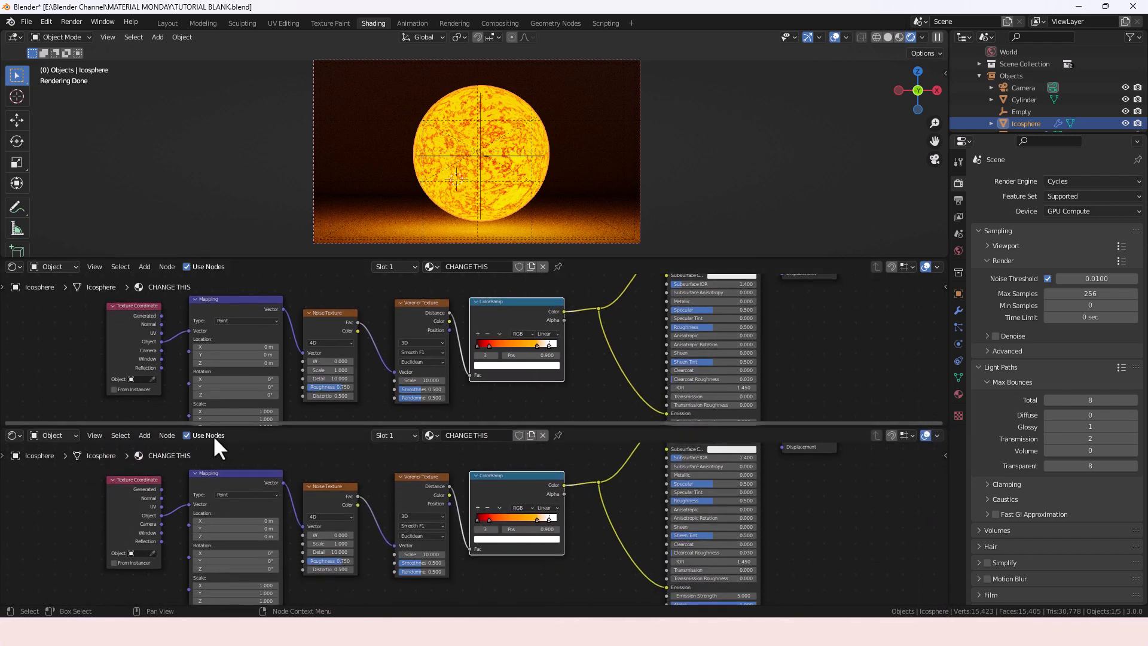
{"action": "left_click", "coordinate": [15, 436]}
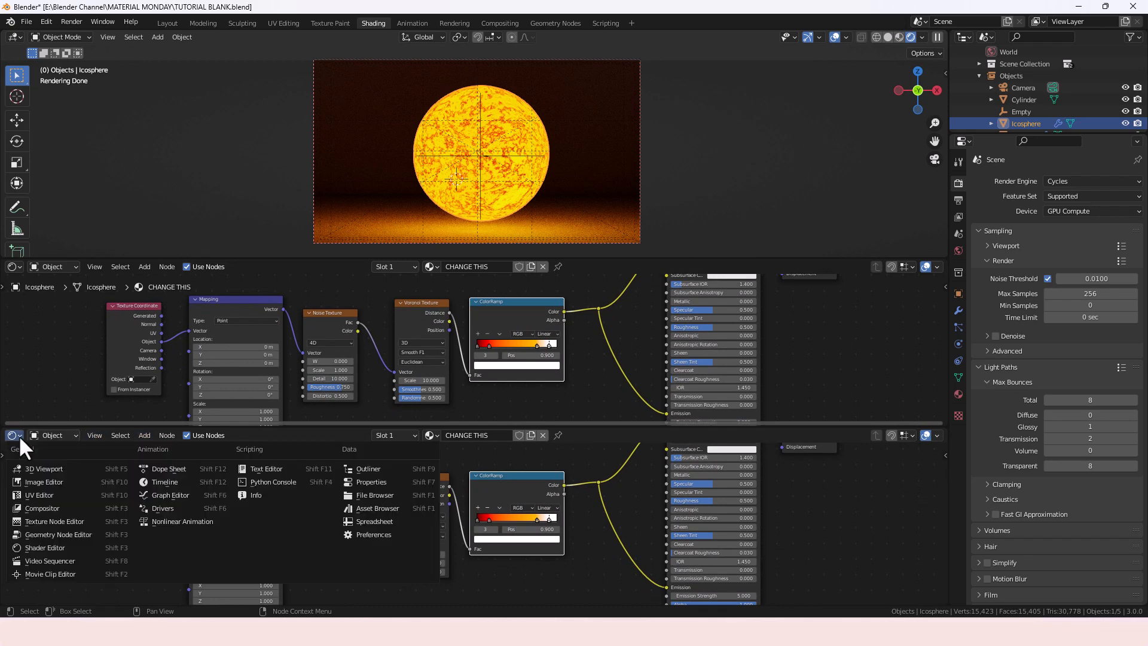
{"action": "left_click", "coordinate": [161, 482]}
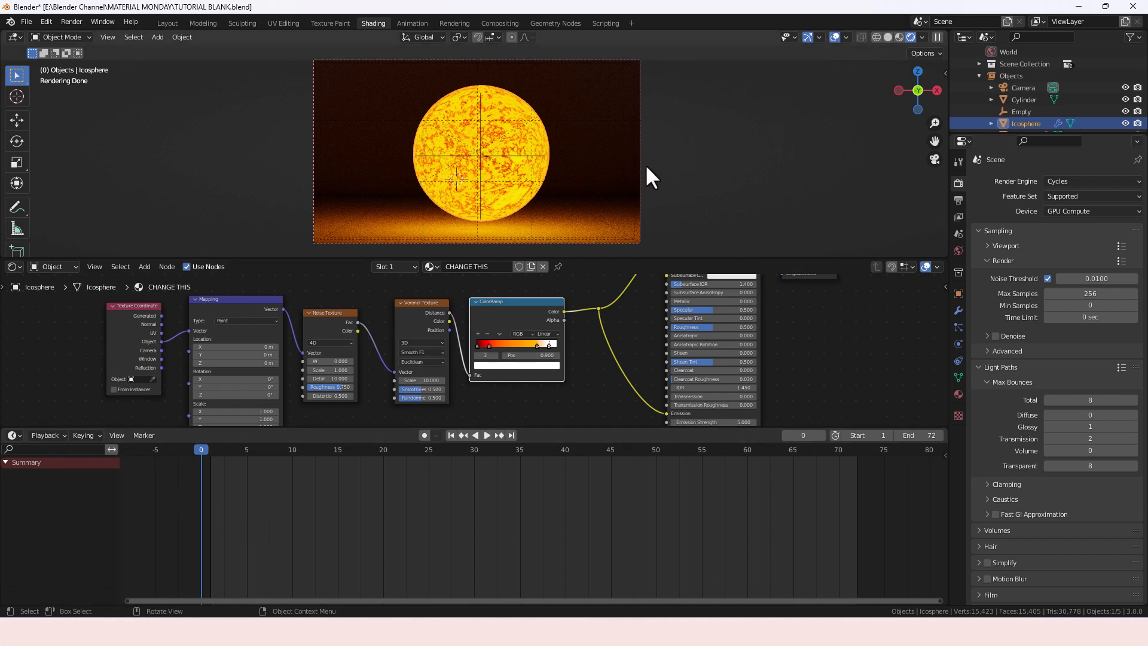
Show the icosphere's transform values in the viewport and set the animation's end frame to 480
{"action": "key", "text": "n"}
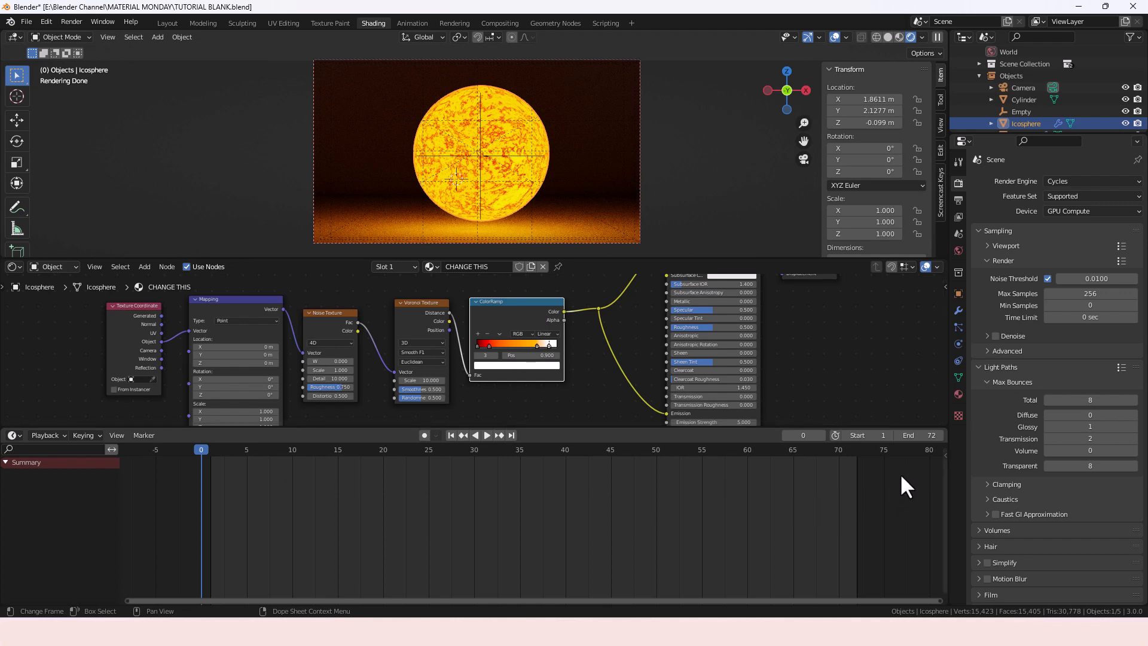
{"action": "right_click", "coordinate": [913, 441]}
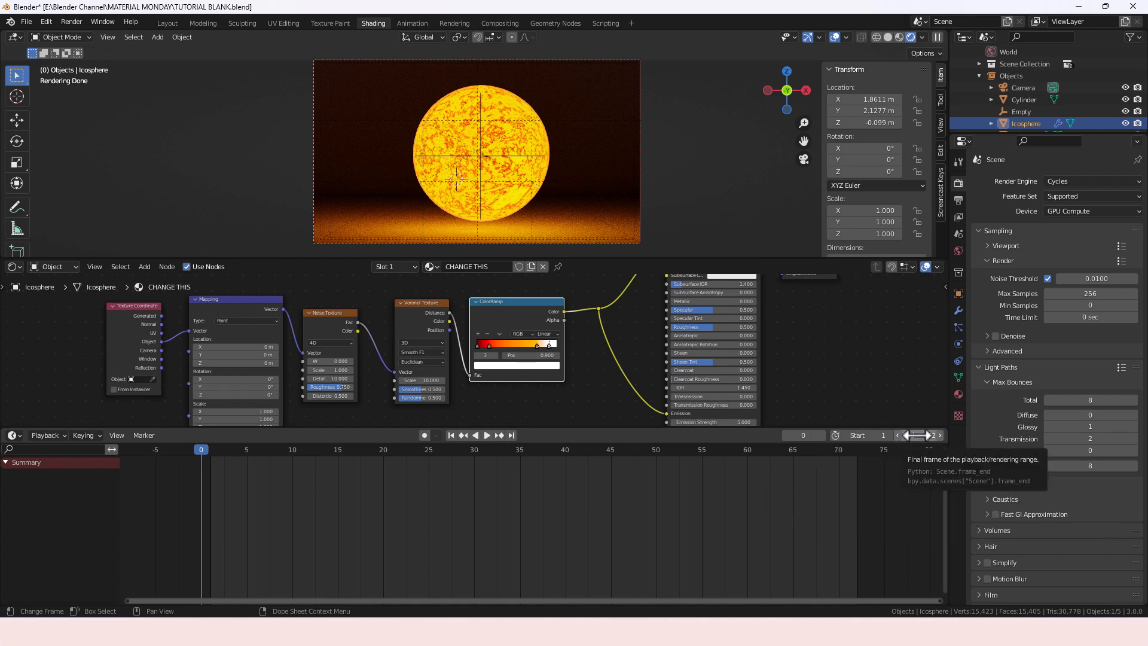
{"action": "double_click", "coordinate": [918, 436]}
{"action": "type", "text": "480"}
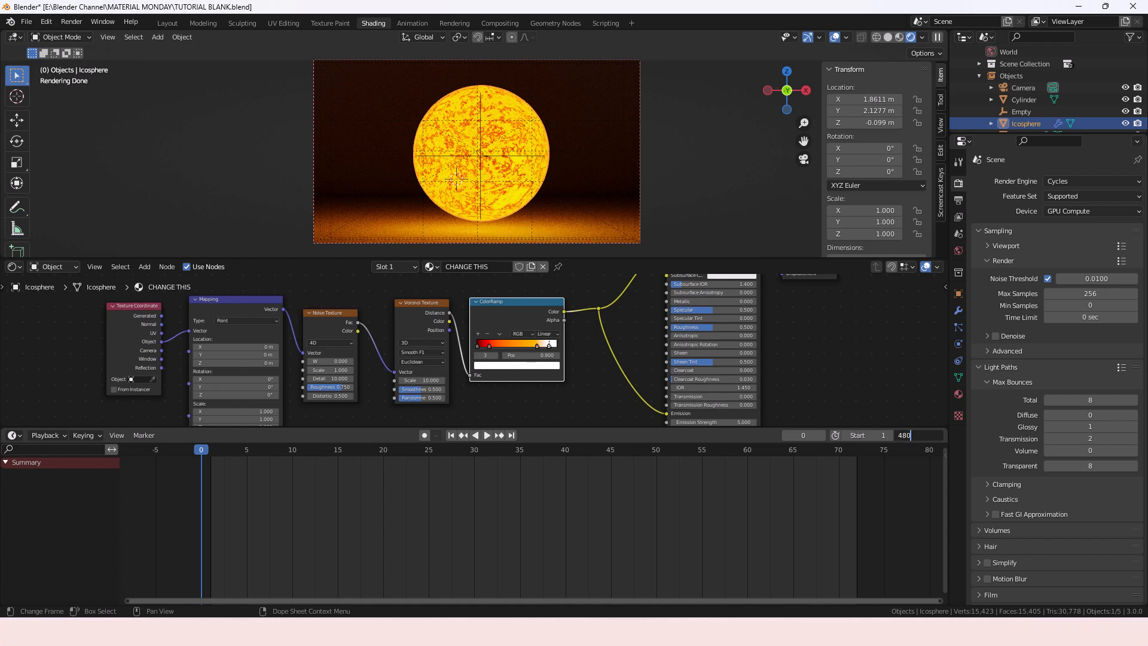
{"action": "key", "text": "Return"}
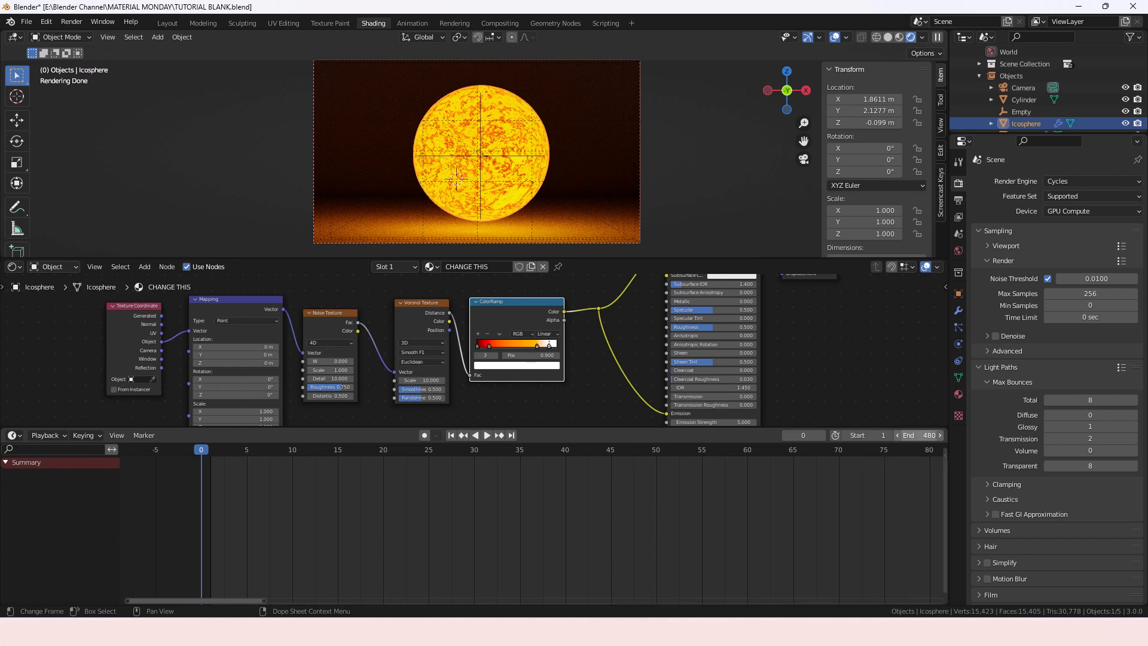
Go to frame 1 and keyframe the icosphere's rotation at 0° on all axes
{"action": "left_click", "coordinate": [806, 439]}
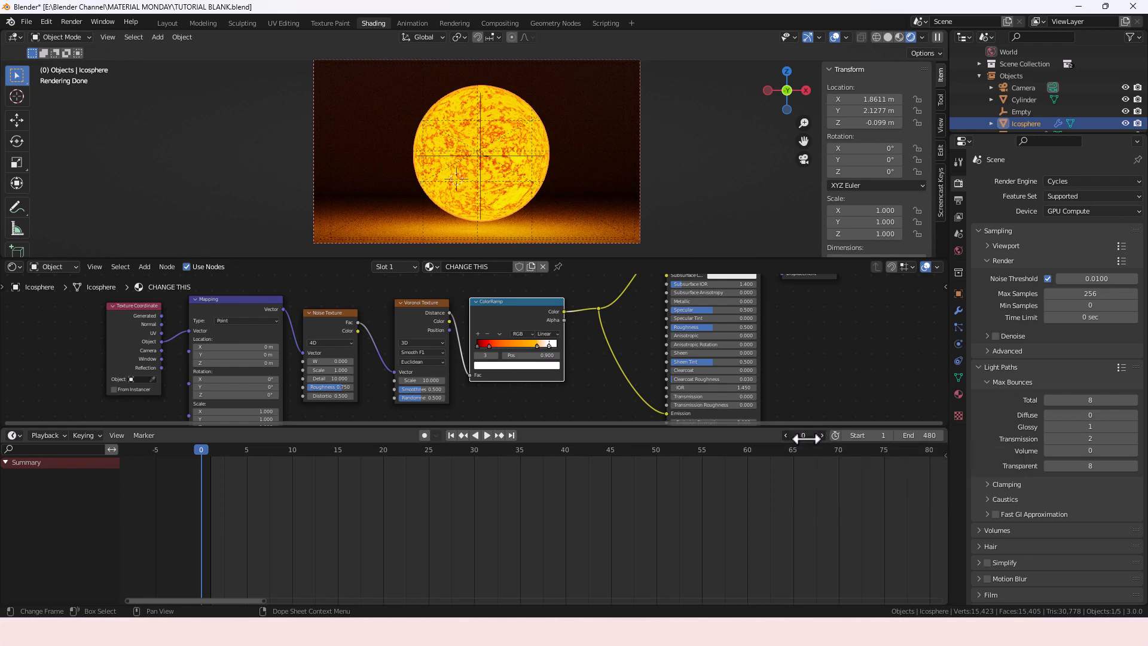
{"action": "type", "text": "1"}
{"action": "key", "text": "Return"}
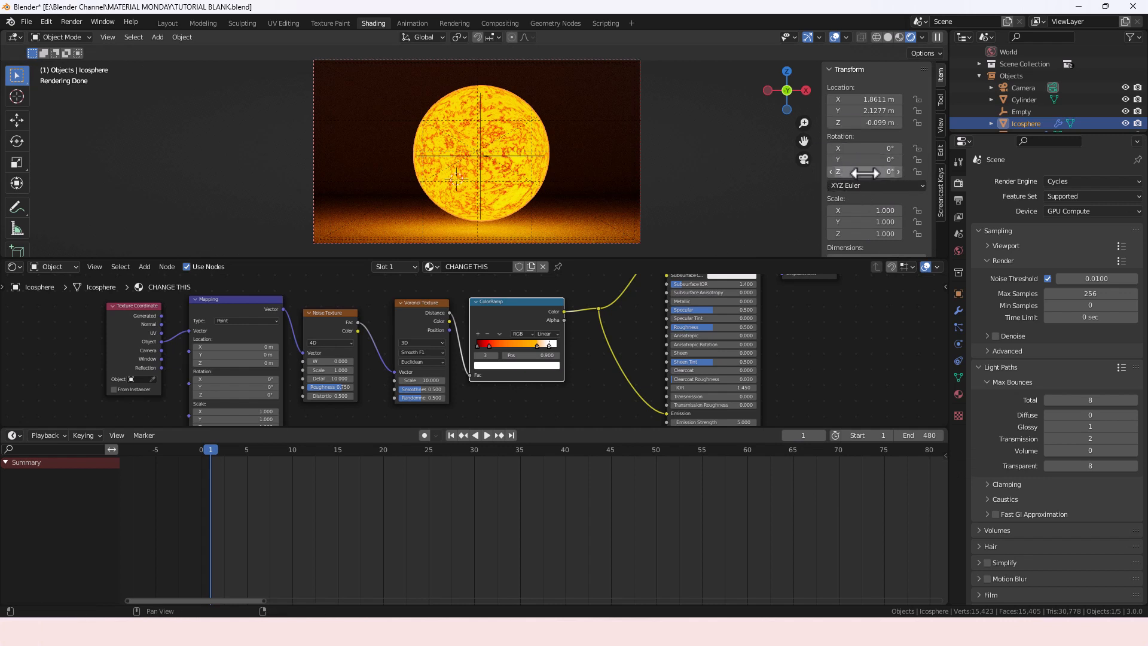
{"action": "key", "text": "i"}
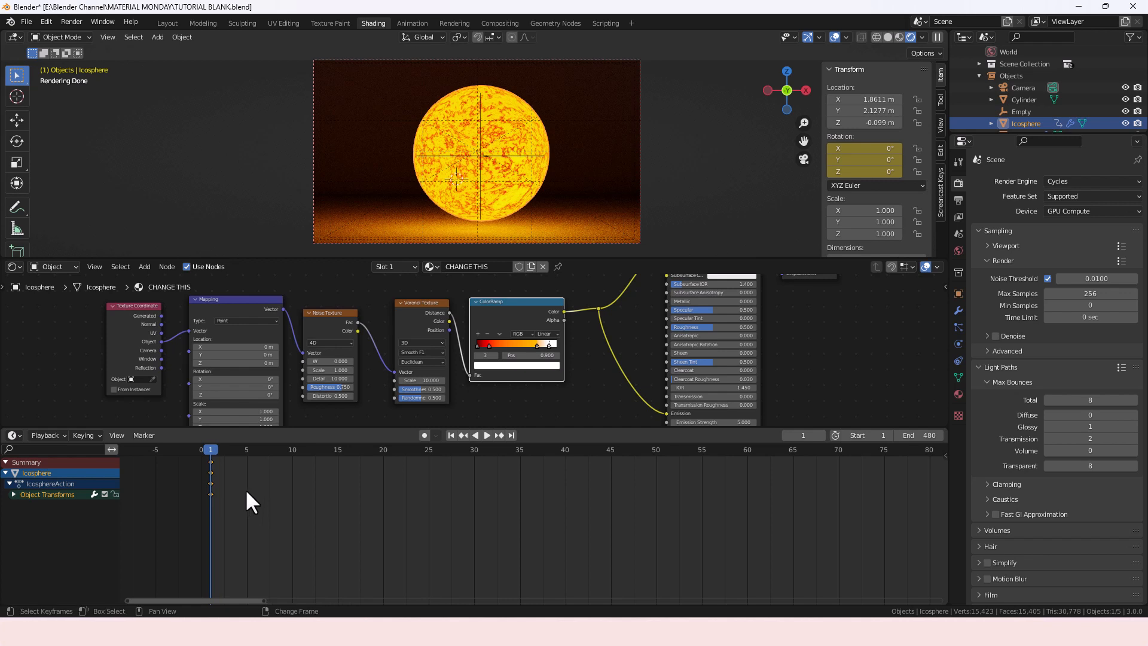
At frame 481, set the icosphere's Z rotation to 360° and keyframe its rotation
{"action": "key", "text": "shift+Right"}
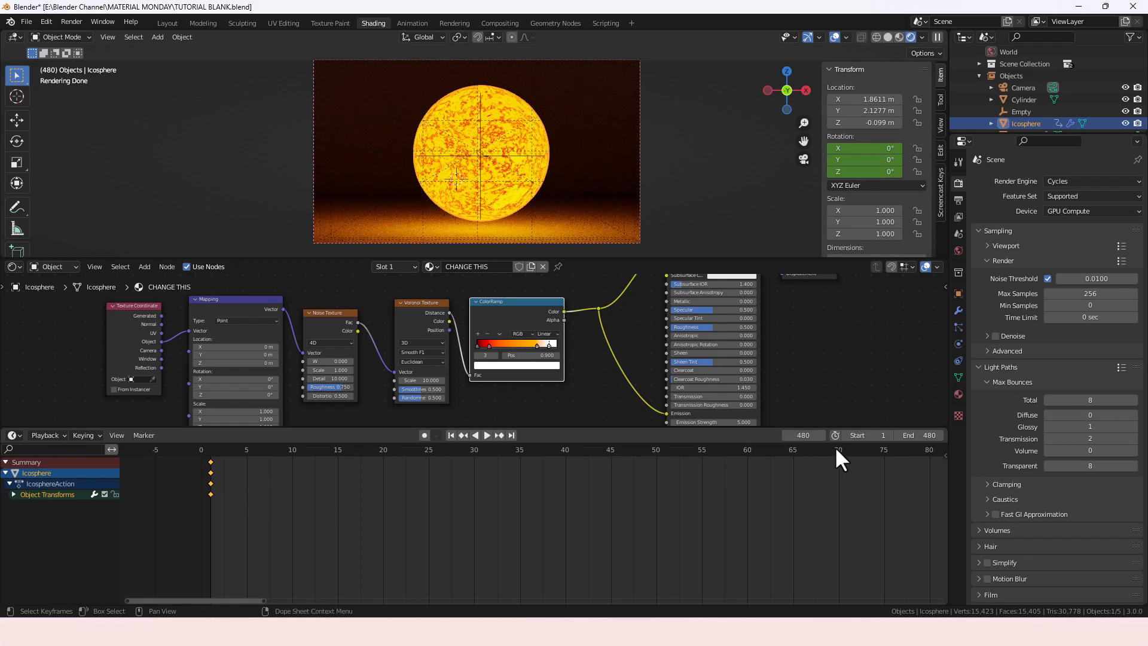
{"action": "left_click", "coordinate": [821, 436]}
{"action": "scroll", "coordinate": [741, 521], "scroll_direction": "down", "scroll_amount": 8}
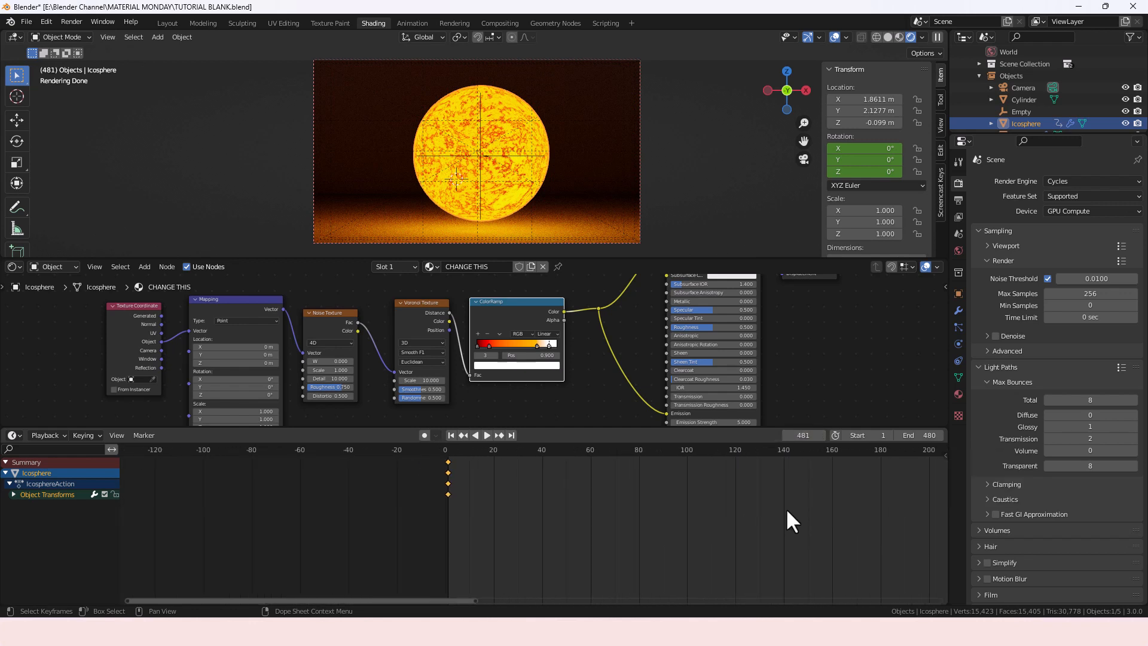
{"action": "scroll", "coordinate": [598, 512], "scroll_direction": "down", "scroll_amount": 3}
{"action": "scroll", "coordinate": [586, 514], "scroll_direction": "down", "scroll_amount": 4}
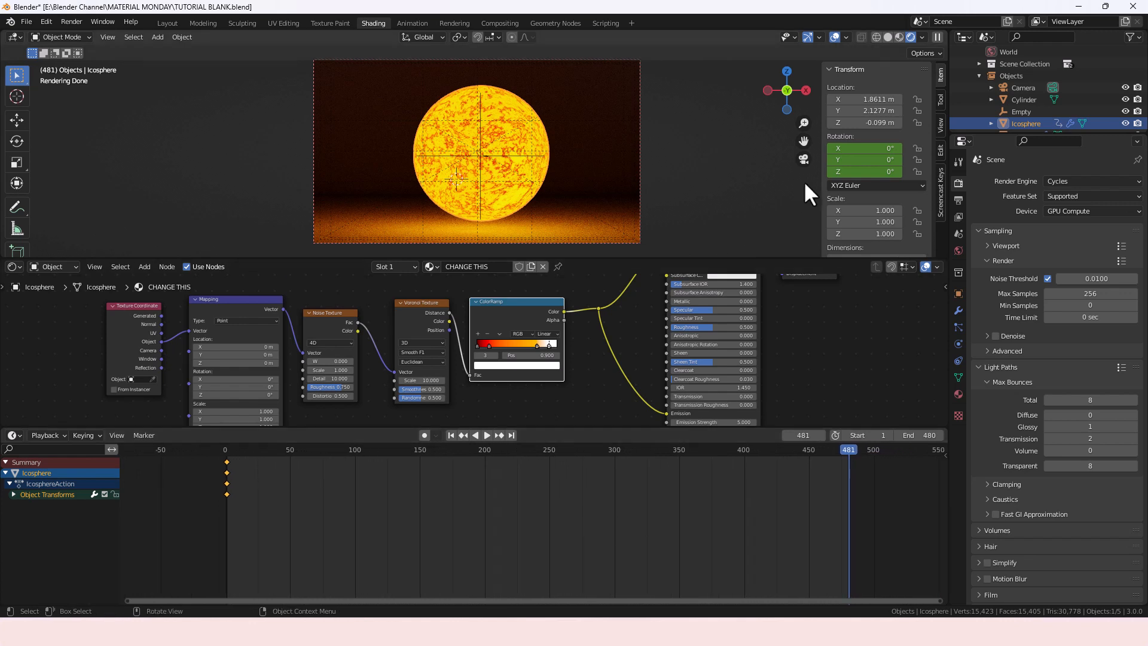
{"action": "left_click", "coordinate": [877, 172]}
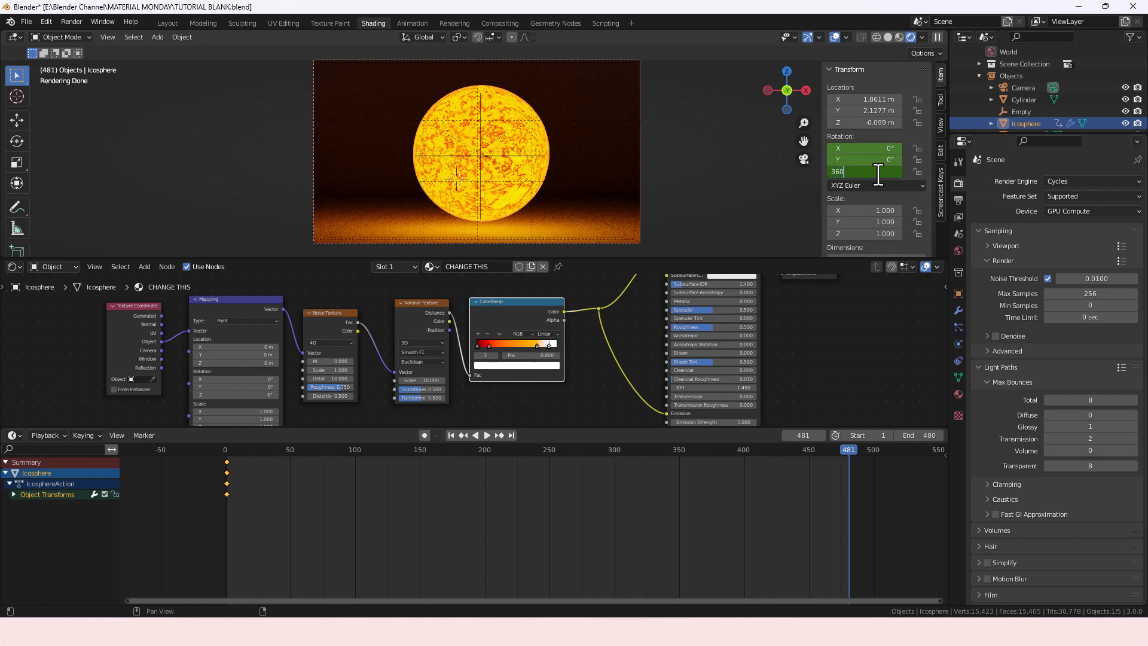
{"action": "key", "text": "Return"}
{"action": "key", "text": "i"}
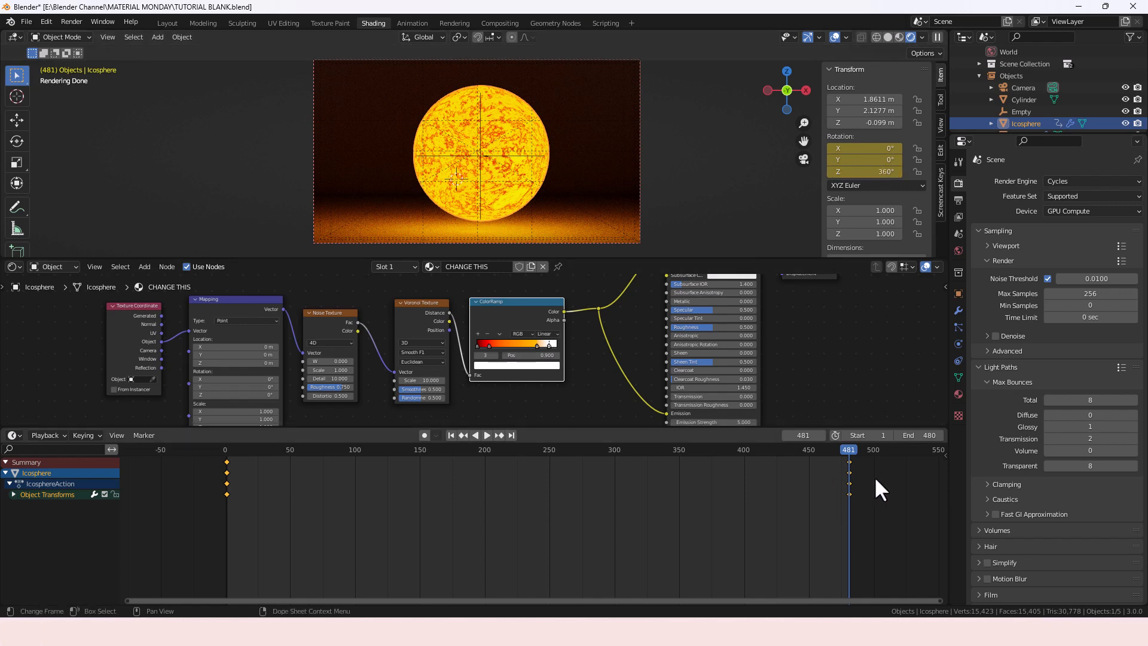
Change the interpolation of both rotation keyframes to Linear
{"action": "left_click_drag", "start_coordinate": [895, 527], "coordinate": [192, 459]}
{"action": "right_click", "coordinate": [412, 504]}
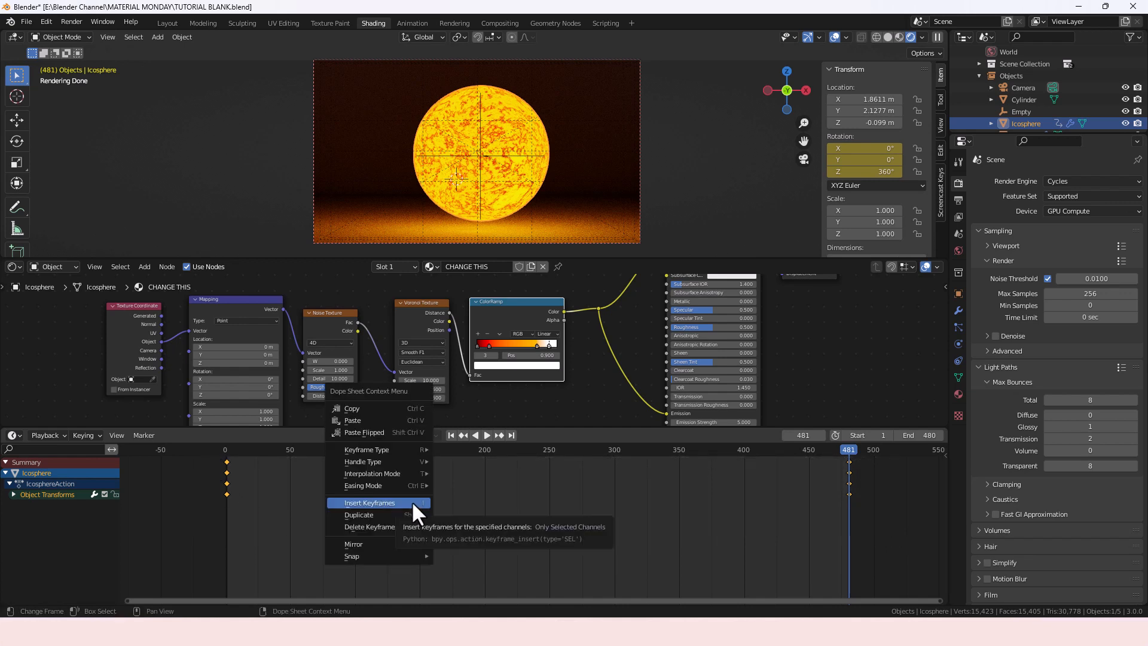
{"action": "mouse_move", "coordinate": [398, 475]}
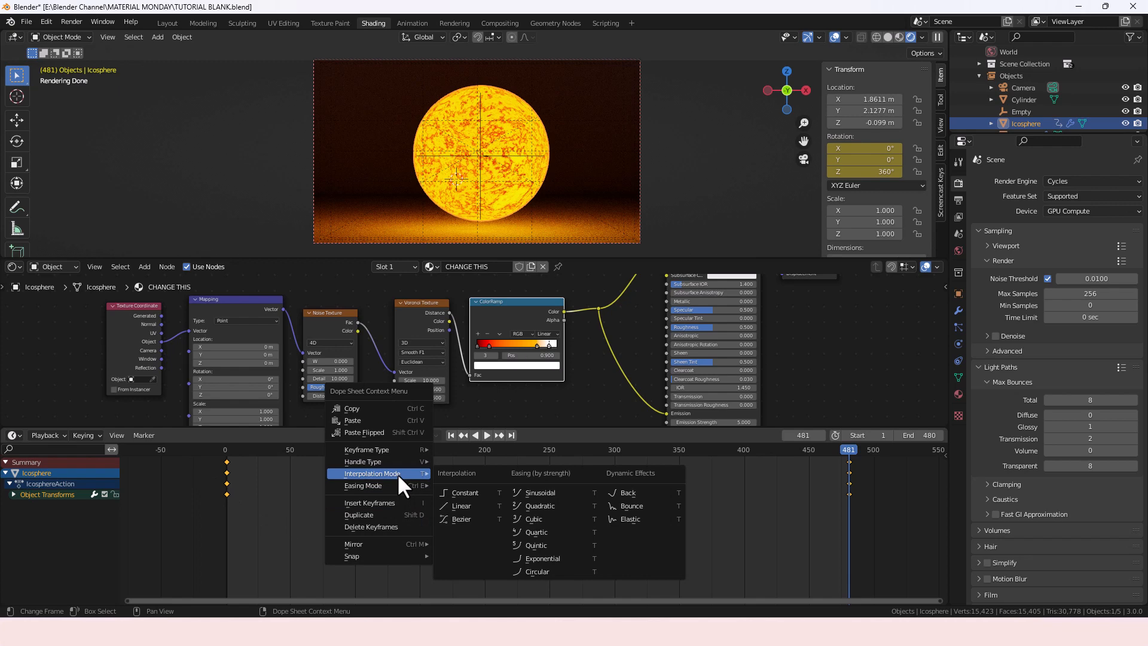
{"action": "left_click", "coordinate": [466, 505]}
Play and scrub through the animation from the start to check the icosphere's rotation and its loop point
{"action": "key", "text": "space"}
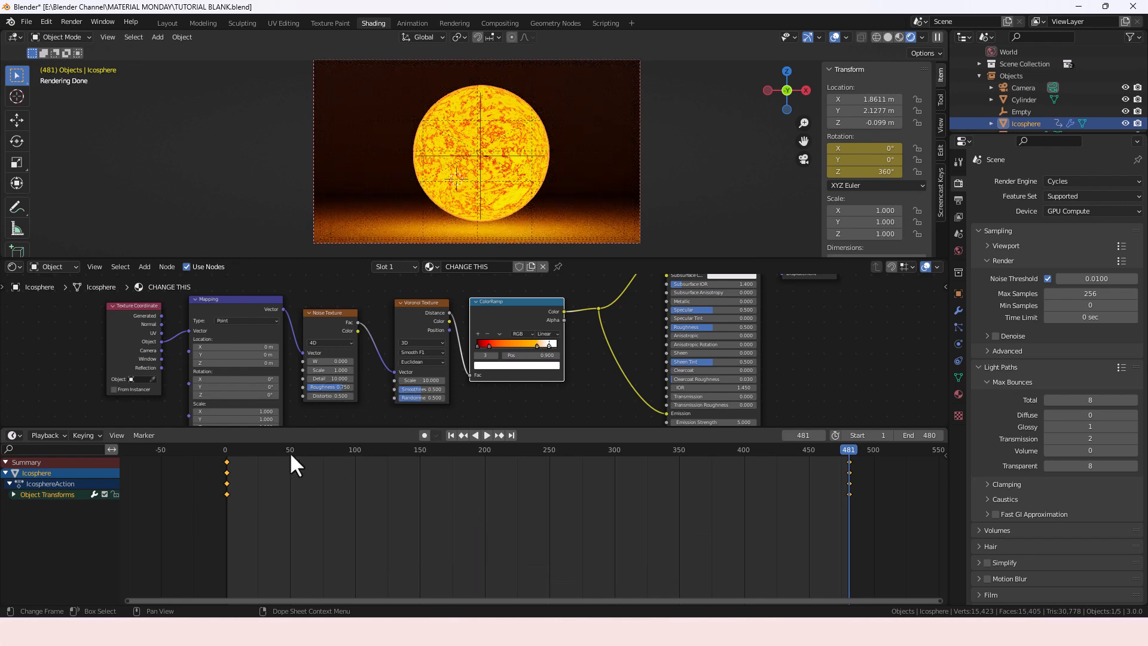
{"action": "left_click_drag", "start_coordinate": [272, 450], "coordinate": [212, 450]}
{"action": "key", "text": "space"}
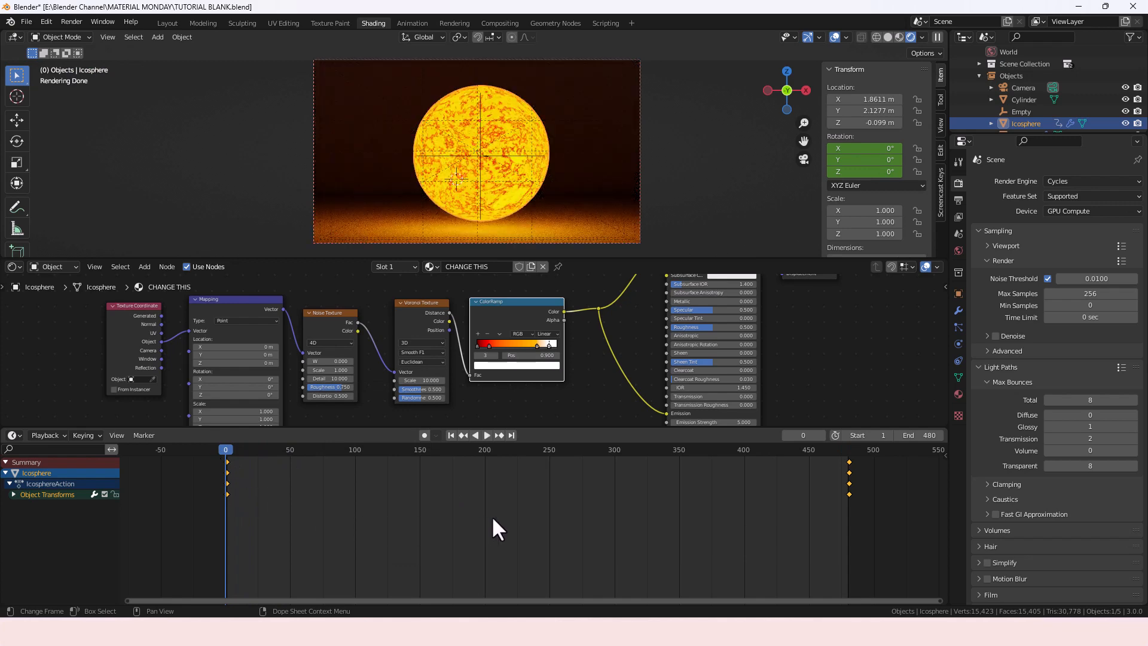
{"action": "key", "text": "space"}
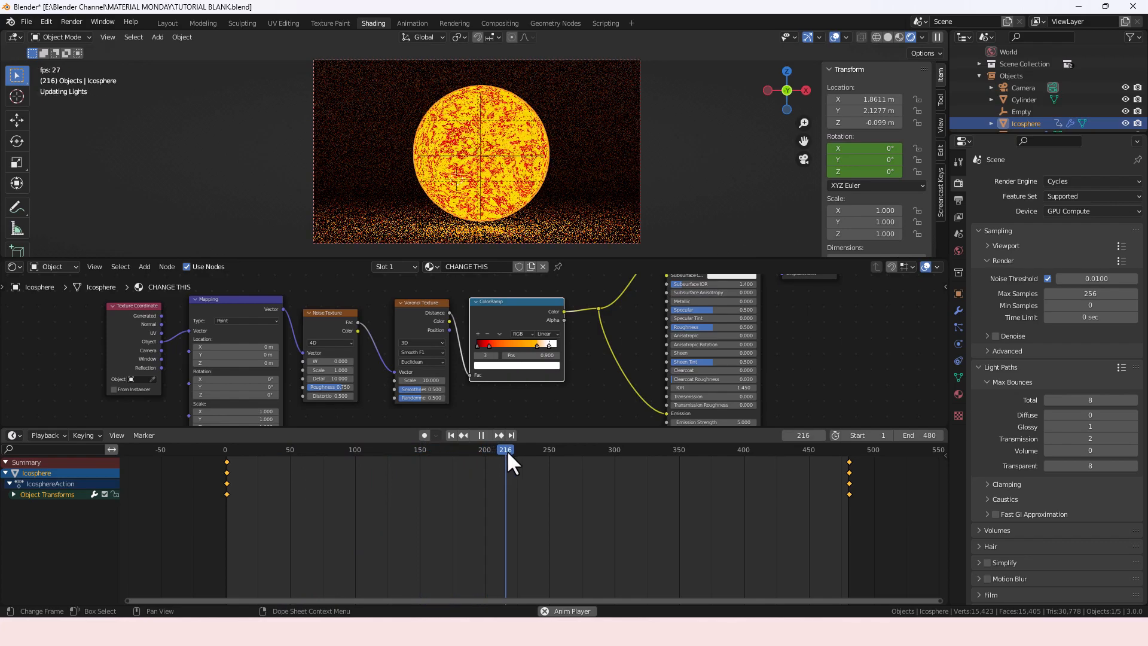
{"action": "left_click_drag", "start_coordinate": [508, 450], "coordinate": [825, 468]}
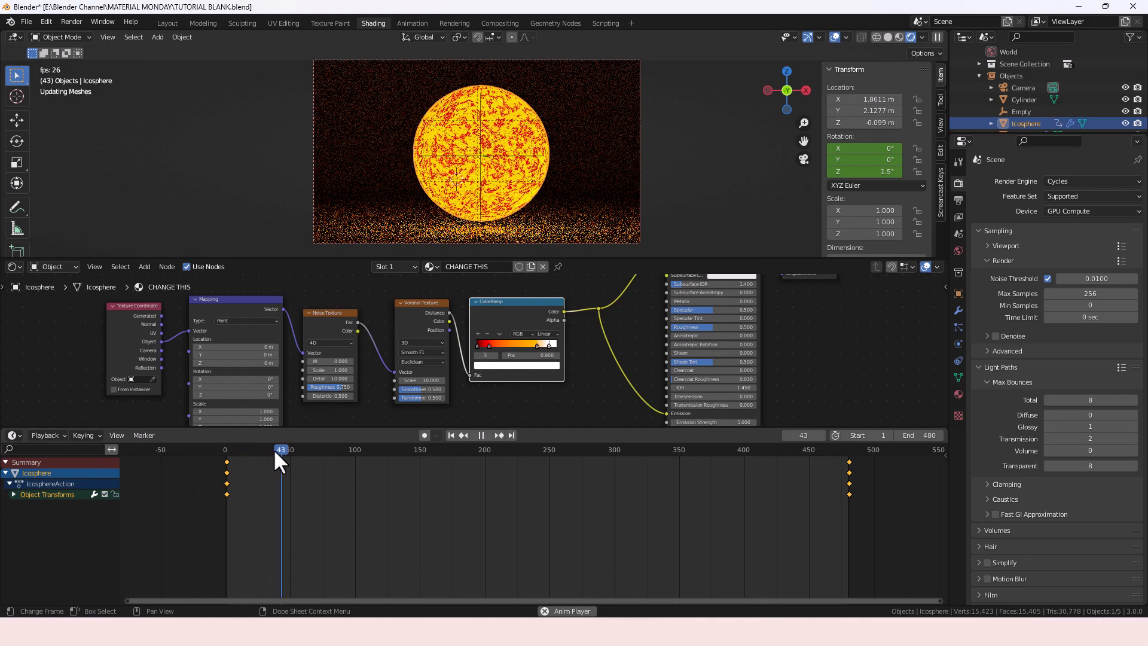
{"action": "left_click_drag", "start_coordinate": [278, 450], "coordinate": [605, 454]}
{"action": "left_click_drag", "start_coordinate": [672, 478], "coordinate": [823, 479]}
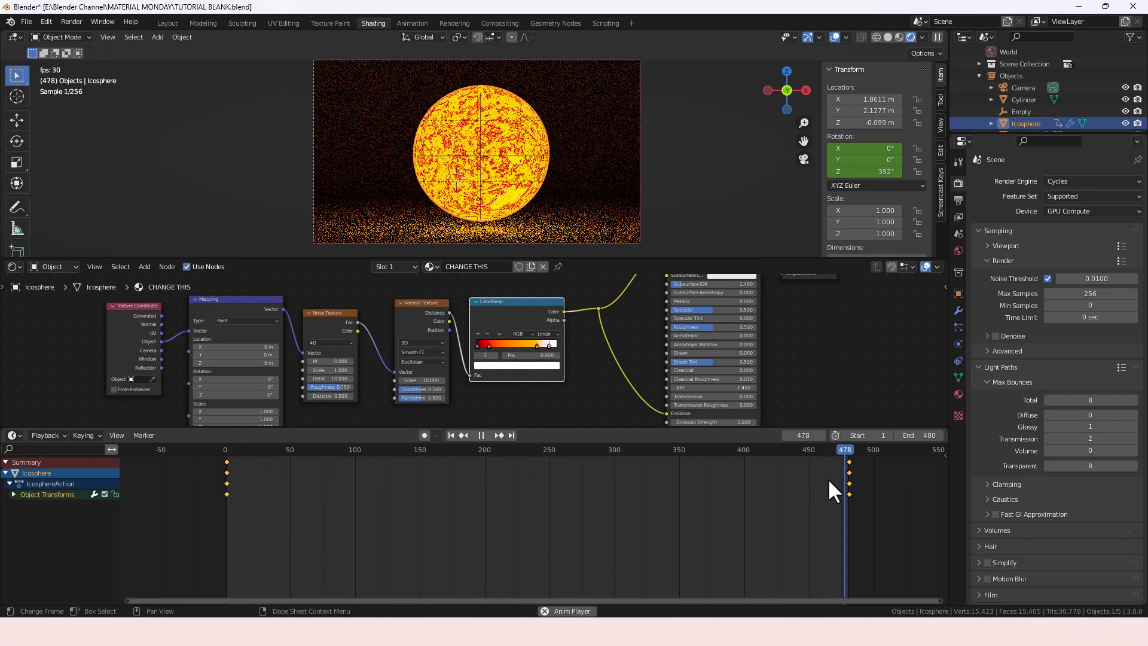
{"action": "key", "text": "space"}
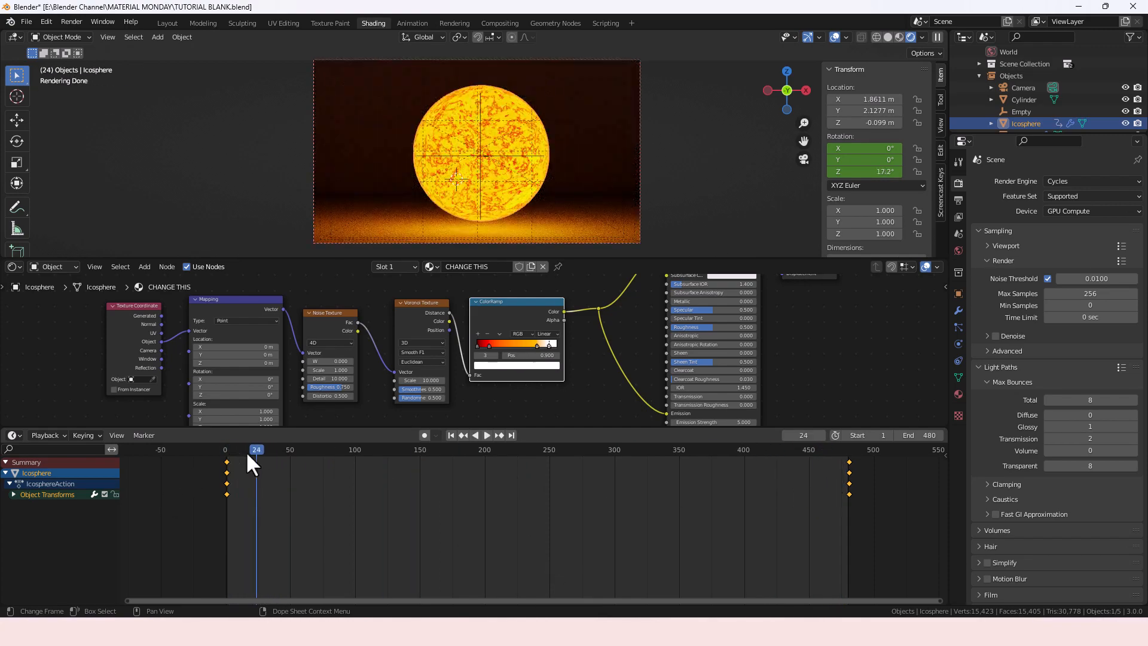
Return to frame 0 and keyframe the 4D Noise Texture's W value at 0
{"action": "left_click_drag", "start_coordinate": [252, 453], "coordinate": [226, 456]}
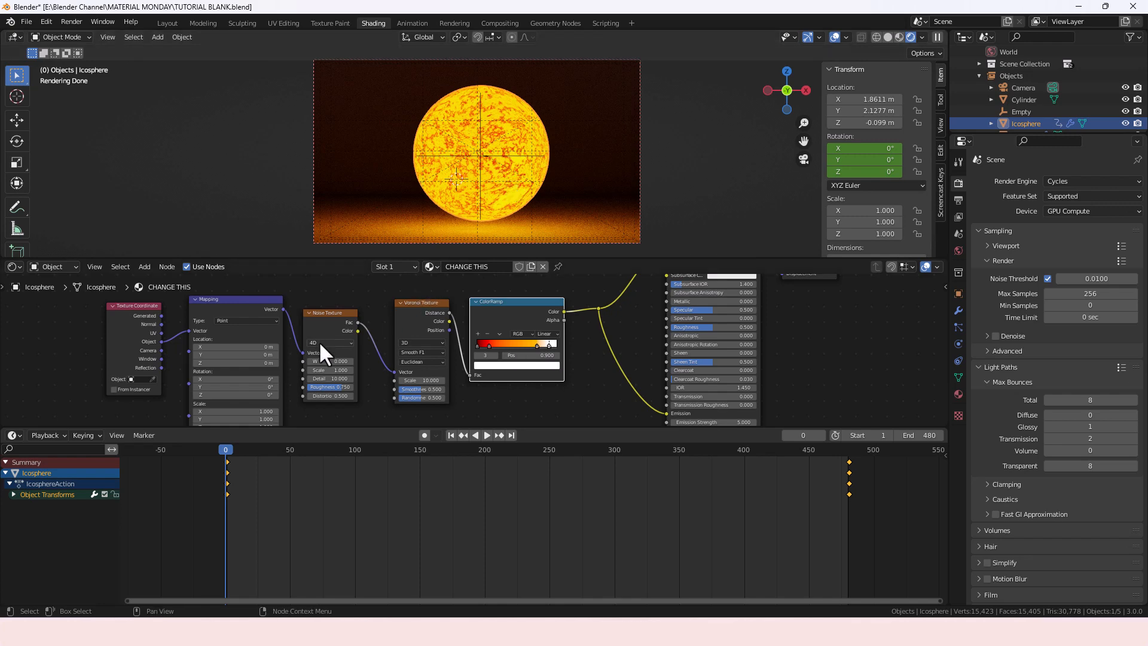
{"action": "scroll", "coordinate": [318, 341], "scroll_direction": "up", "scroll_amount": 3}
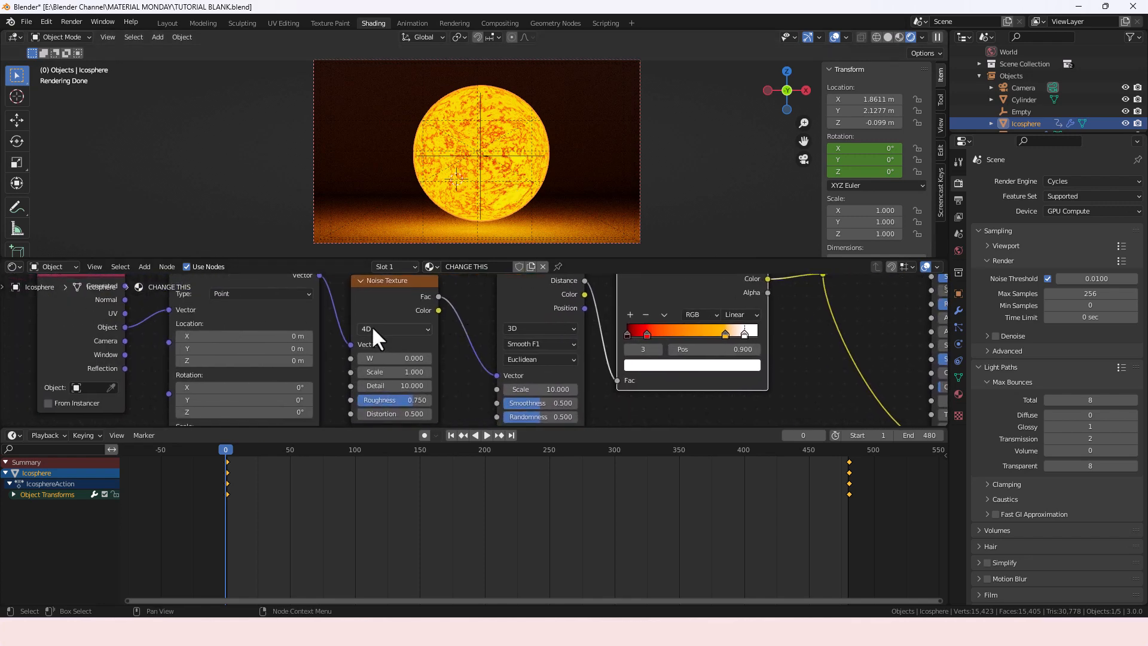
{"action": "left_click", "coordinate": [395, 329]}
{"action": "middle_click_drag", "start_coordinate": [452, 354], "coordinate": [541, 333]}
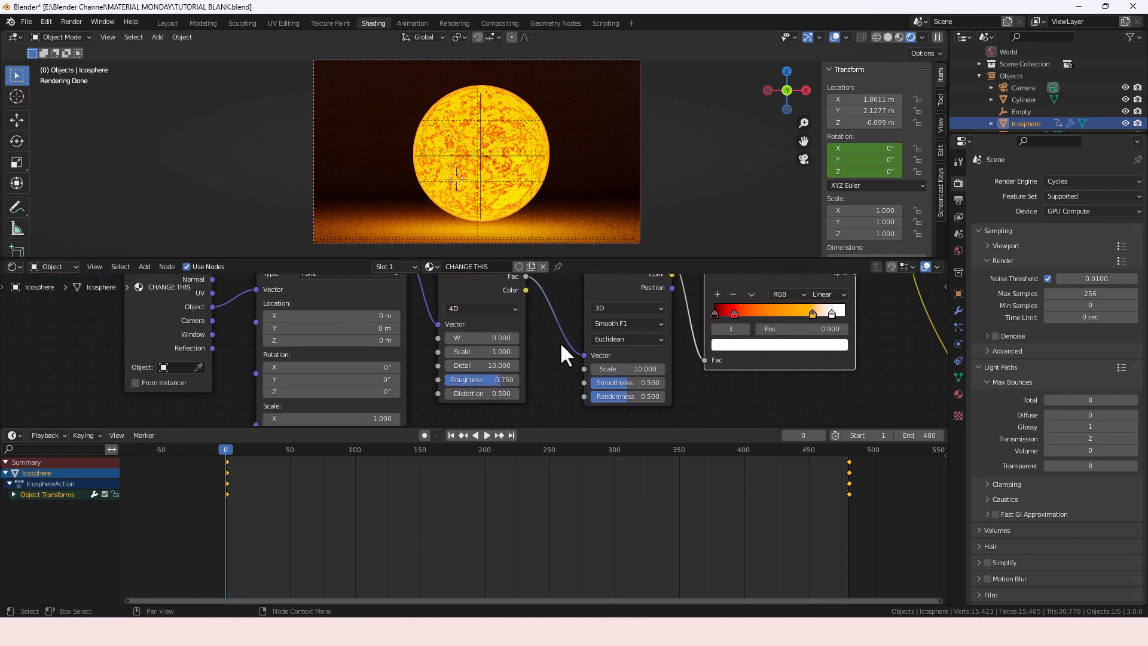
{"action": "scroll", "coordinate": [548, 350], "scroll_direction": "up", "scroll_amount": 2}
{"action": "middle_click_drag", "start_coordinate": [548, 349], "coordinate": [581, 341]}
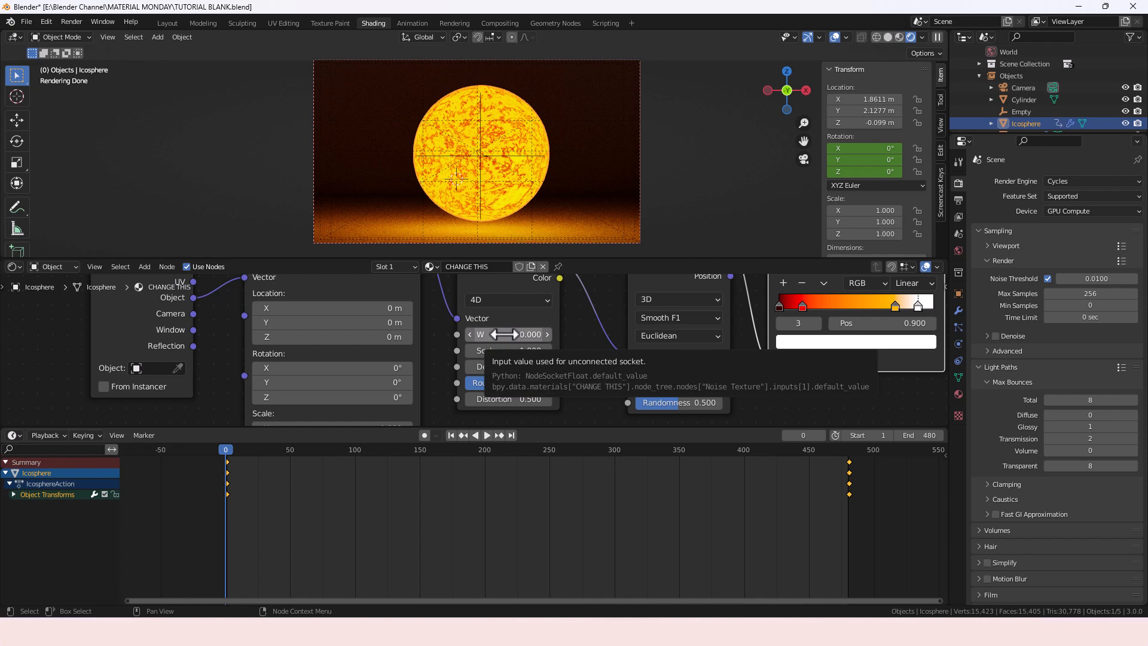
{"action": "key", "text": "i"}
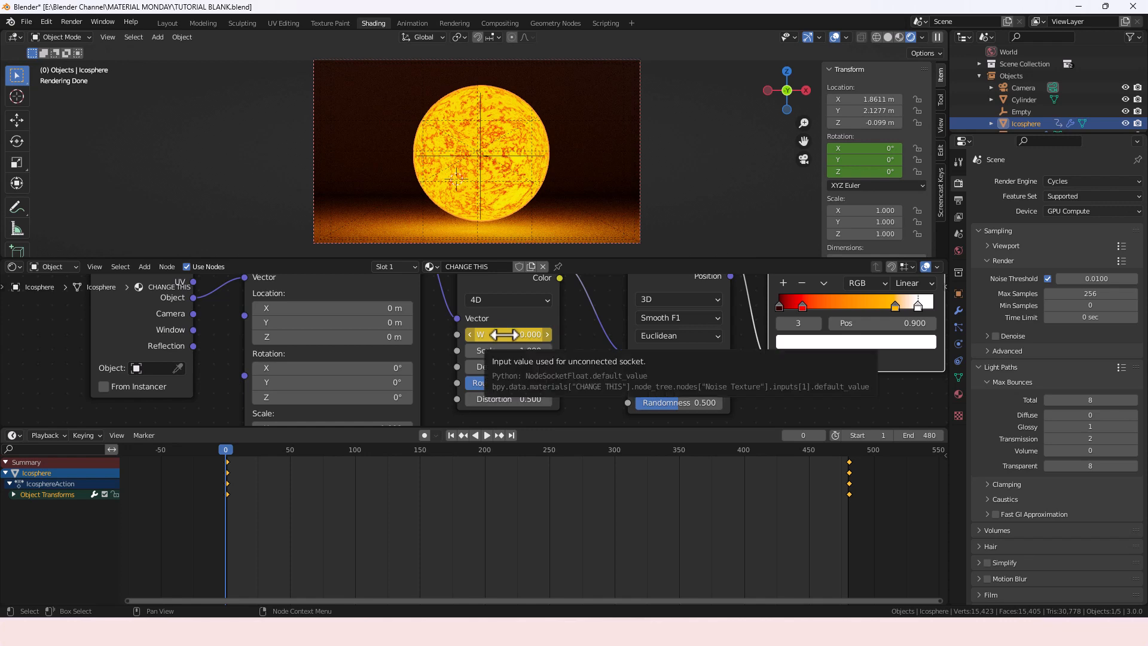
At frame 241, set the Noise Texture's W value to 0.25 and keyframe it
{"action": "left_click_drag", "start_coordinate": [487, 449], "coordinate": [559, 451]}
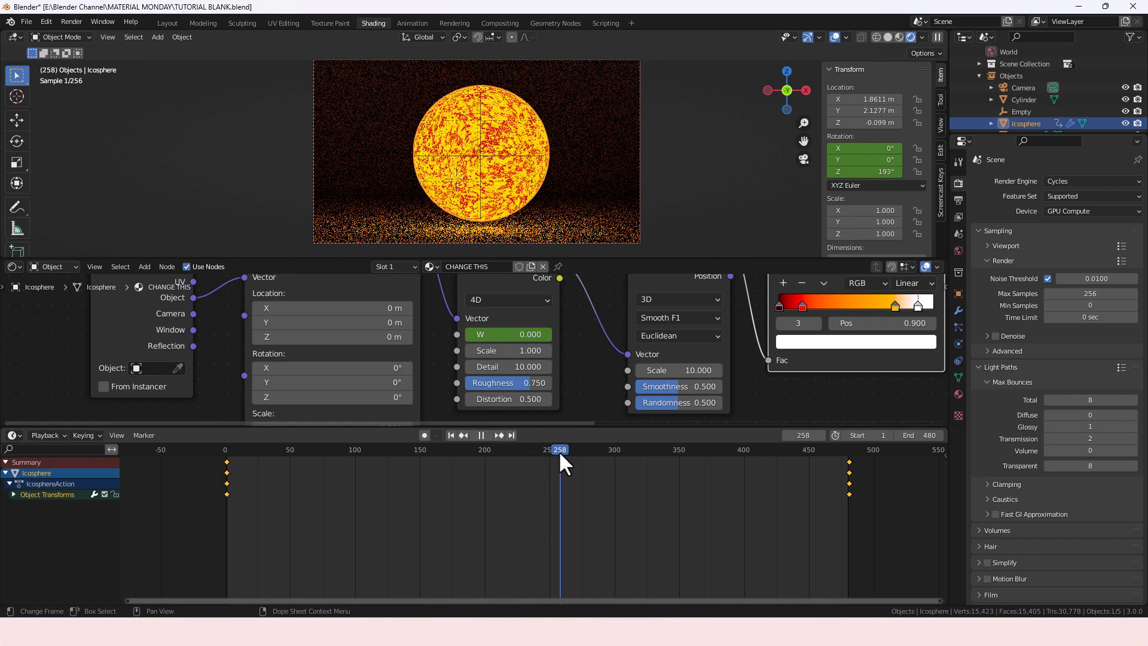
{"action": "left_click", "coordinate": [801, 435]}
{"action": "type", "text": "241"}
{"action": "key", "text": "Return"}
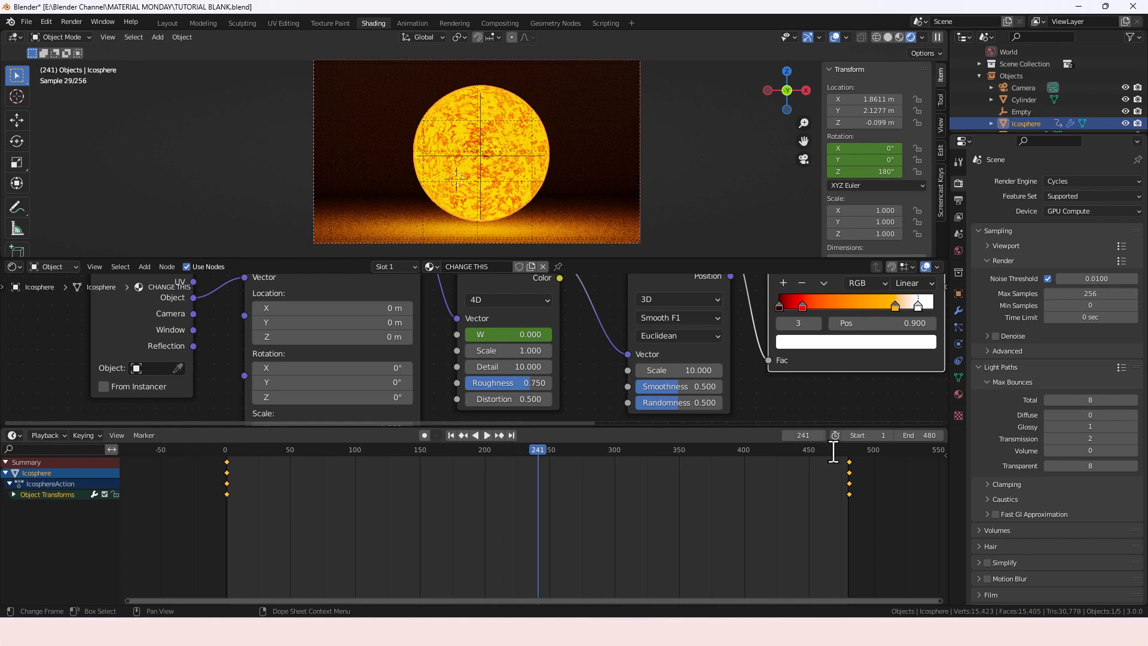
{"action": "left_click", "coordinate": [514, 335]}
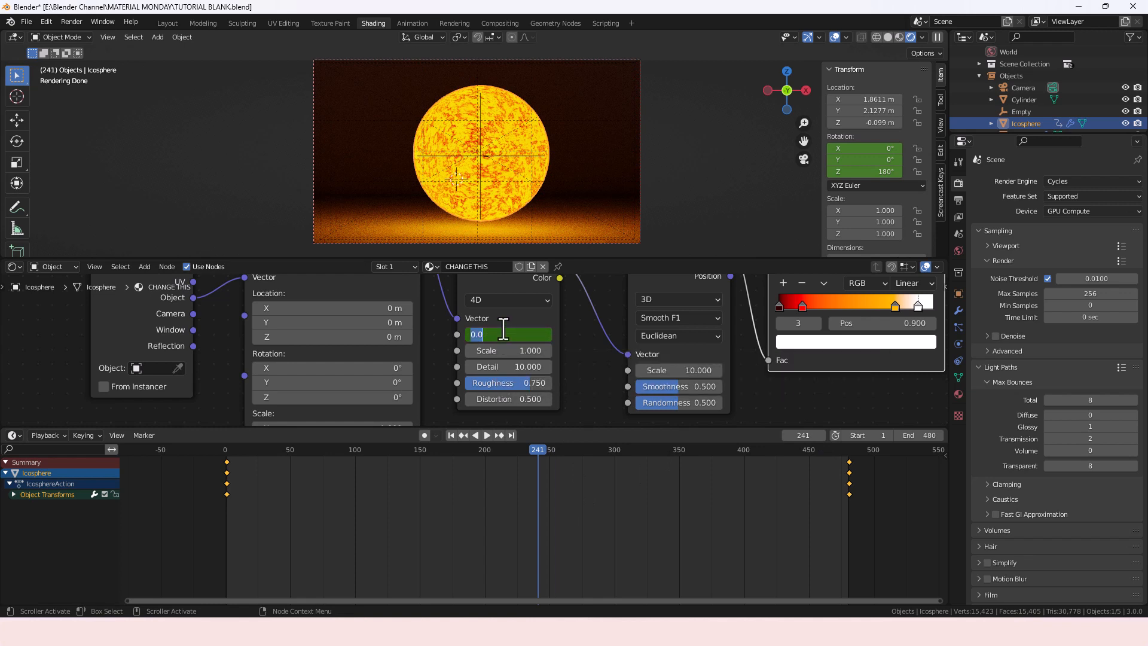
{"action": "key", "text": "BackSpace"}
{"action": "type", "text": ".25"}
{"action": "key", "text": "Return"}
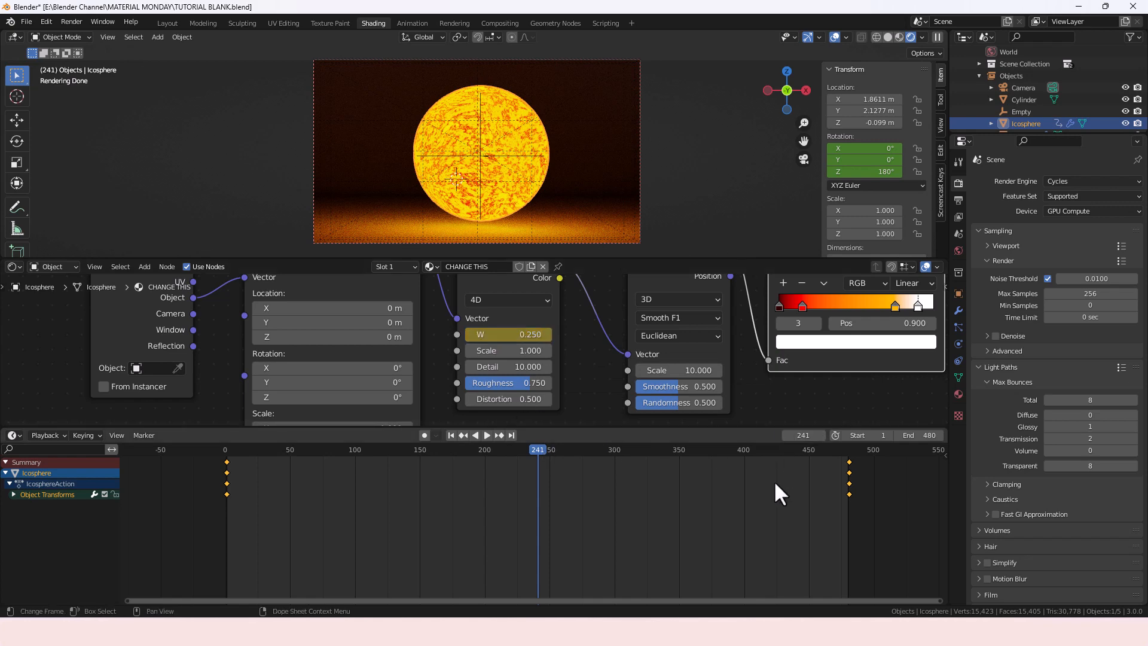
At frame 481, set the Noise Texture's W value to 0 and keyframe it
{"action": "key", "text": "Up"}
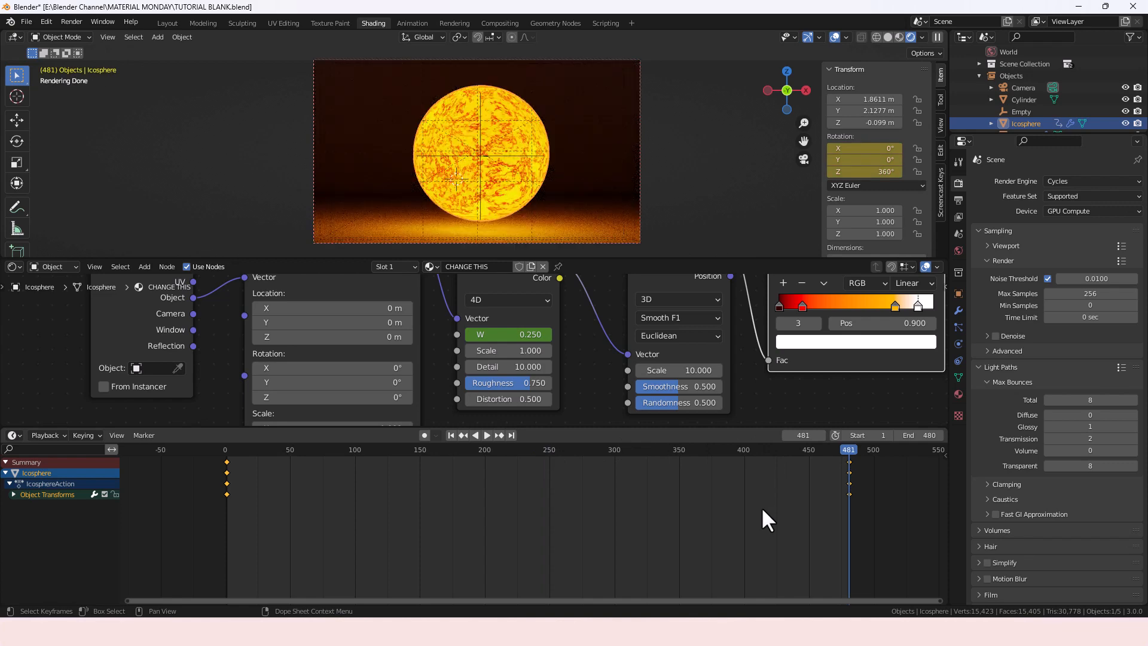
{"action": "left_click", "coordinate": [518, 336]}
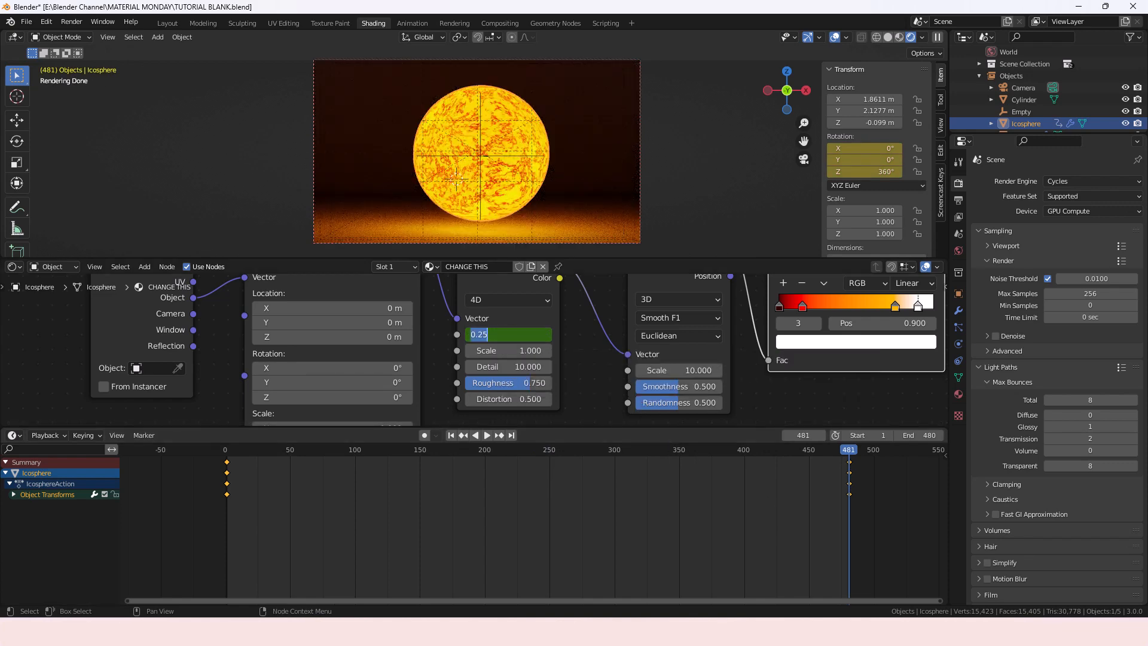
{"action": "type", "text": "0"}
{"action": "key", "text": "Return"}
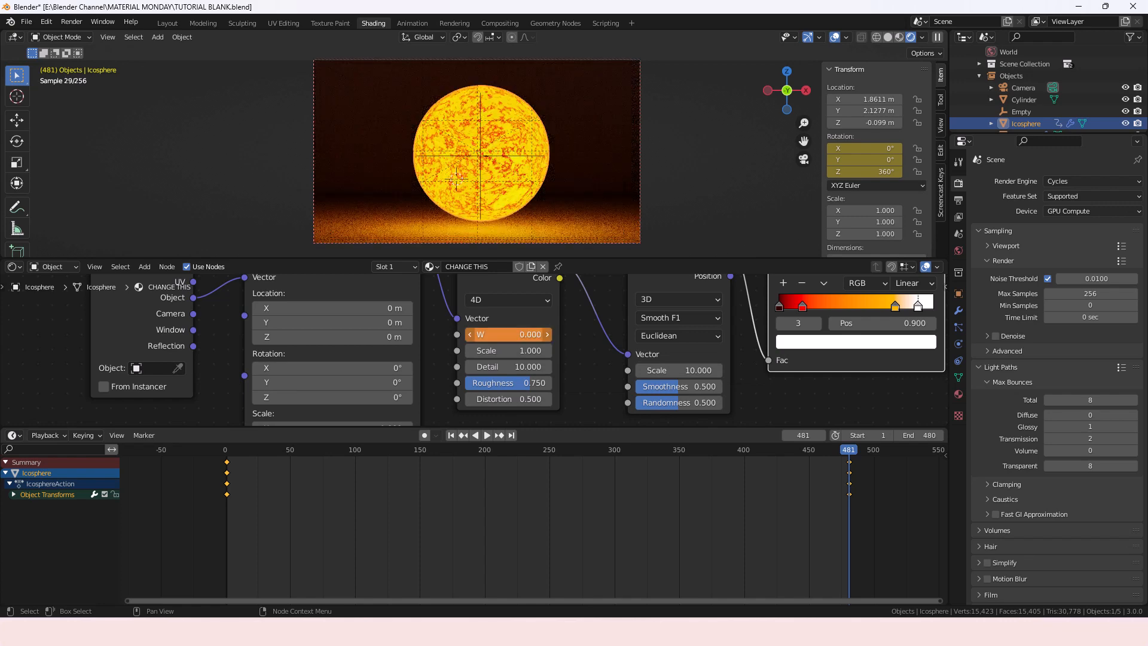
{"action": "key", "text": "i"}
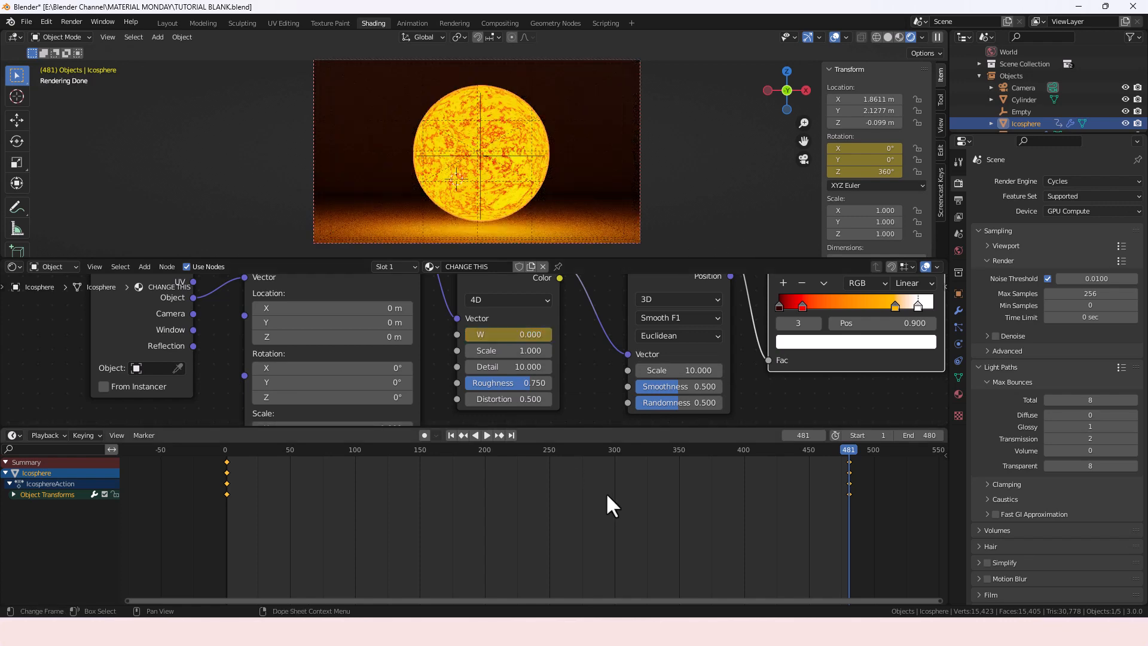
Play the animation from frame 0 to check the evolving noise pattern, and return to frame 0
{"action": "left_click_drag", "start_coordinate": [257, 450], "coordinate": [225, 450]}
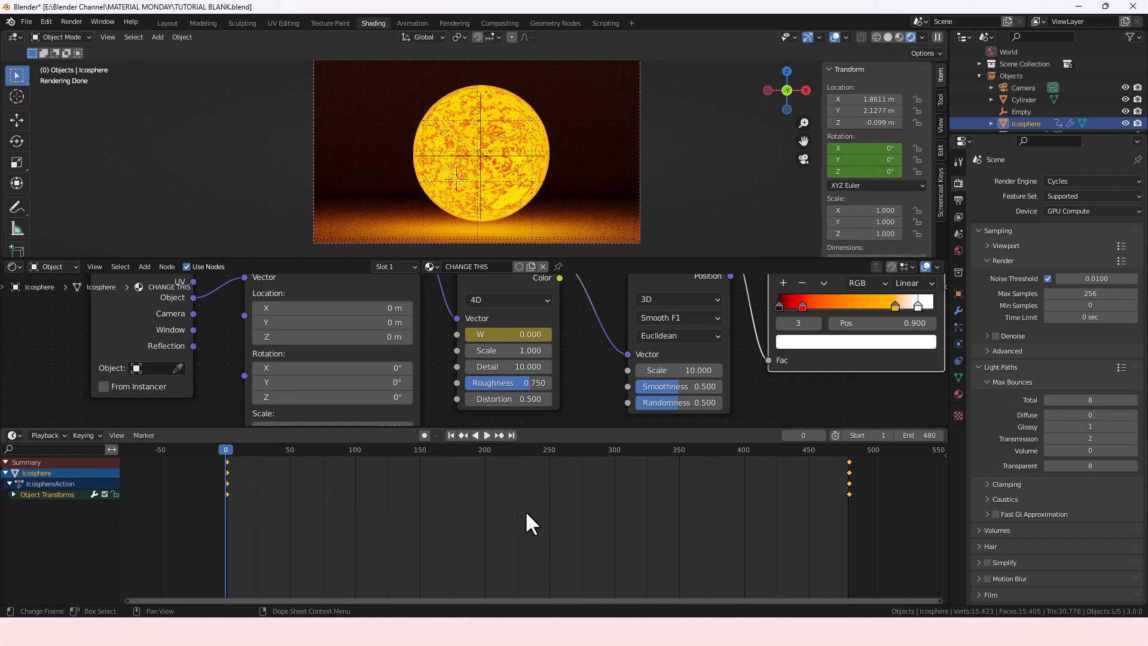
{"action": "key", "text": "space"}
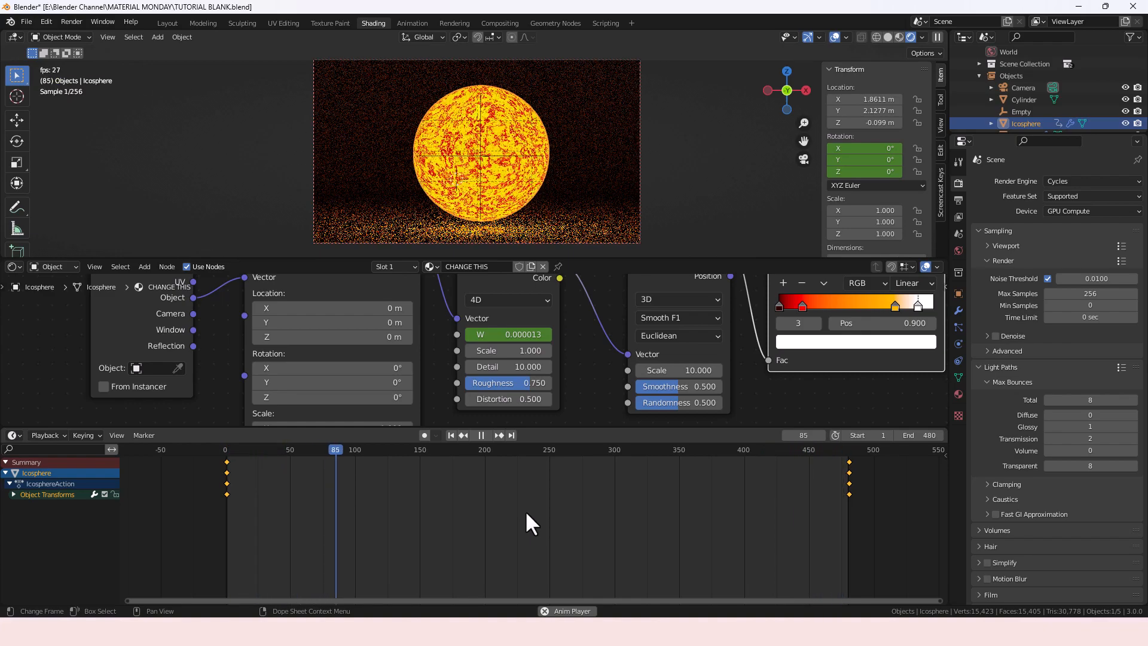
{"action": "key", "text": "space"}
{"action": "left_click_drag", "start_coordinate": [349, 450], "coordinate": [213, 457]}
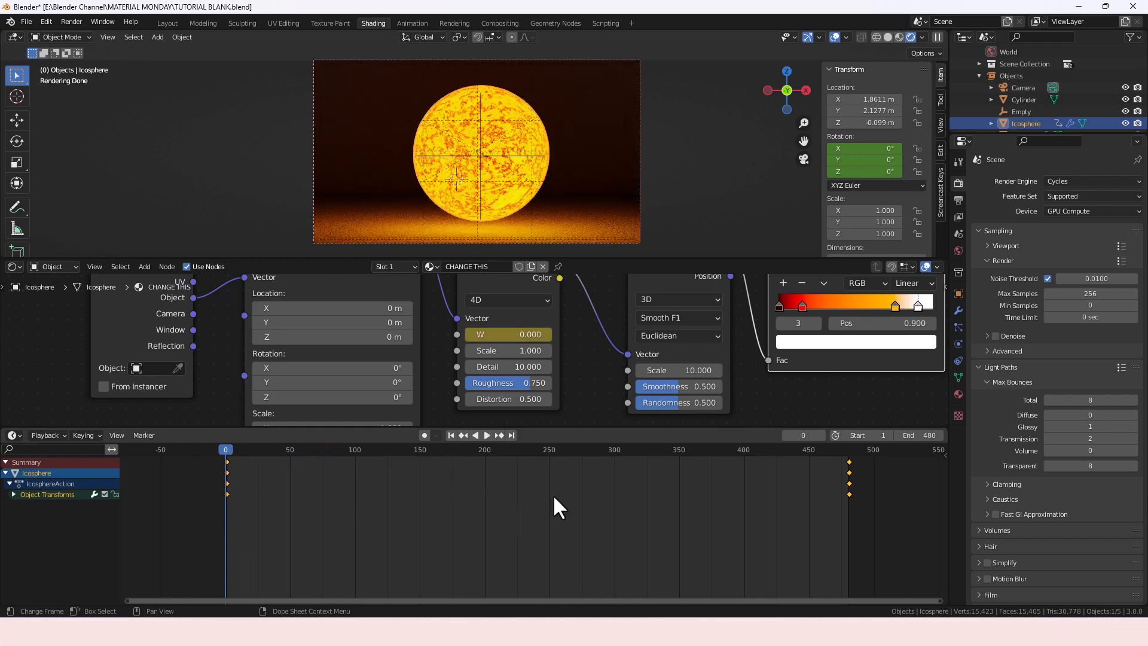
Try an Emission Strength of 10 on the icosphere material's Principled BSDF node
{"action": "scroll", "coordinate": [603, 373], "scroll_direction": "down", "scroll_amount": 2}
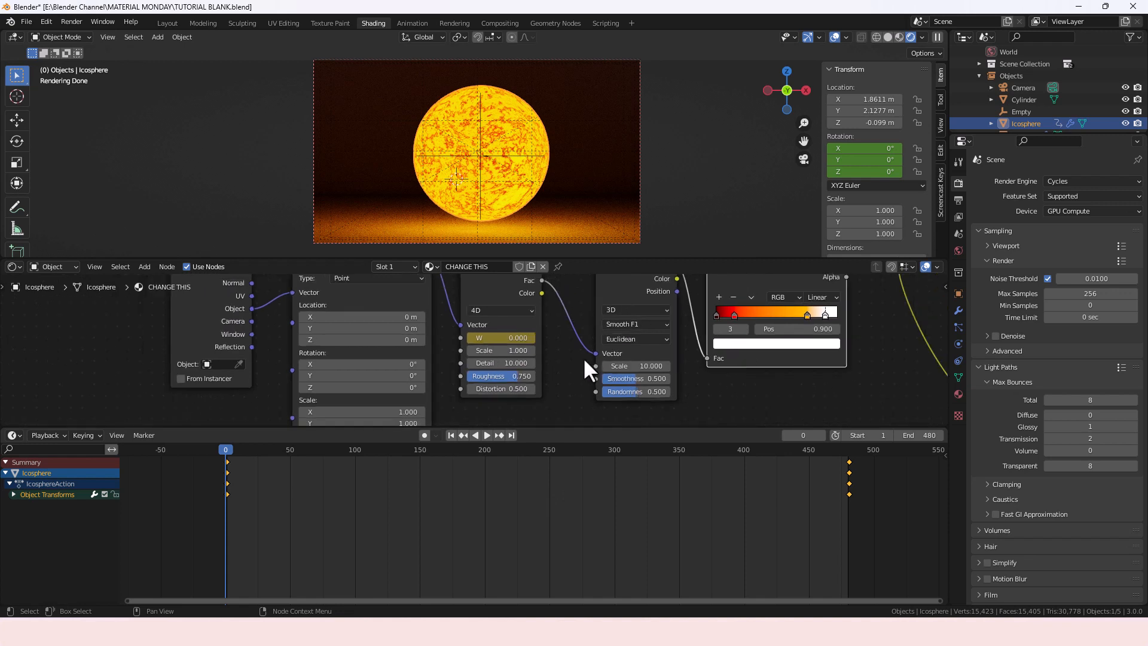
{"action": "mouse_move", "coordinate": [585, 359]}
{"action": "middle_mouse_down"}
{"action": "mouse_move", "coordinate": [574, 386]}
{"action": "mouse_move", "coordinate": [569, 372]}
{"action": "middle_mouse_up"}
{"action": "scroll", "coordinate": [571, 377], "scroll_direction": "down", "scroll_amount": 1}
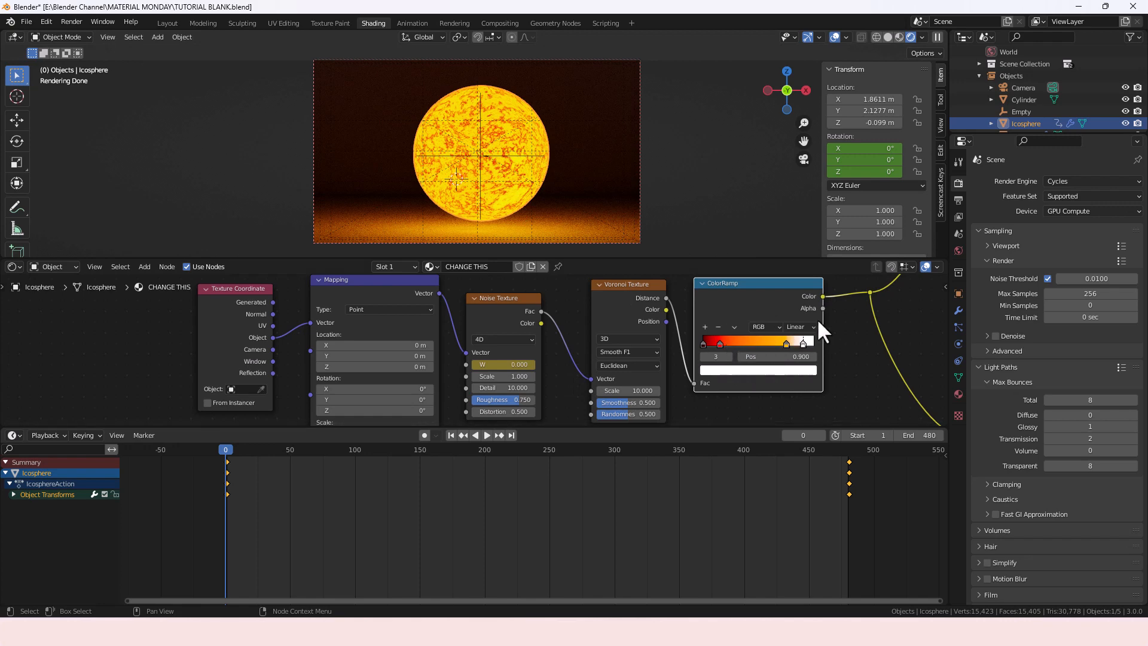
{"action": "mouse_move", "coordinate": [773, 395]}
{"action": "middle_mouse_down"}
{"action": "mouse_move", "coordinate": [769, 385]}
{"action": "mouse_move", "coordinate": [769, 396]}
{"action": "middle_mouse_up"}
{"action": "left_click_drag", "start_coordinate": [611, 370], "coordinate": [603, 369]}
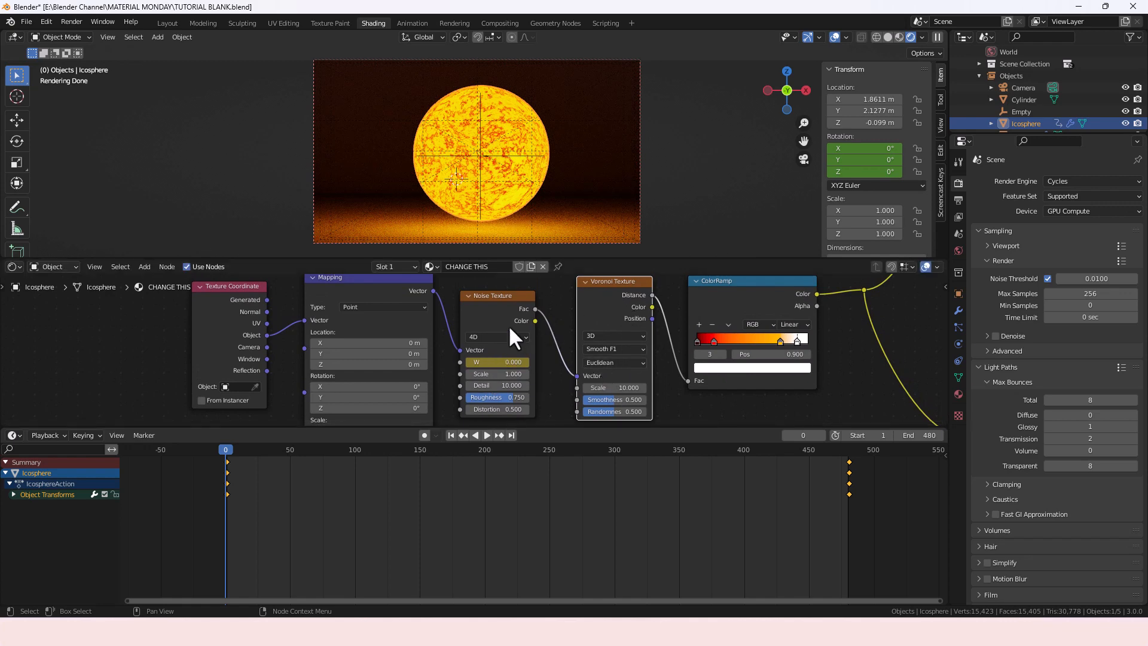
{"action": "scroll", "coordinate": [604, 371], "scroll_direction": "down", "scroll_amount": 3}
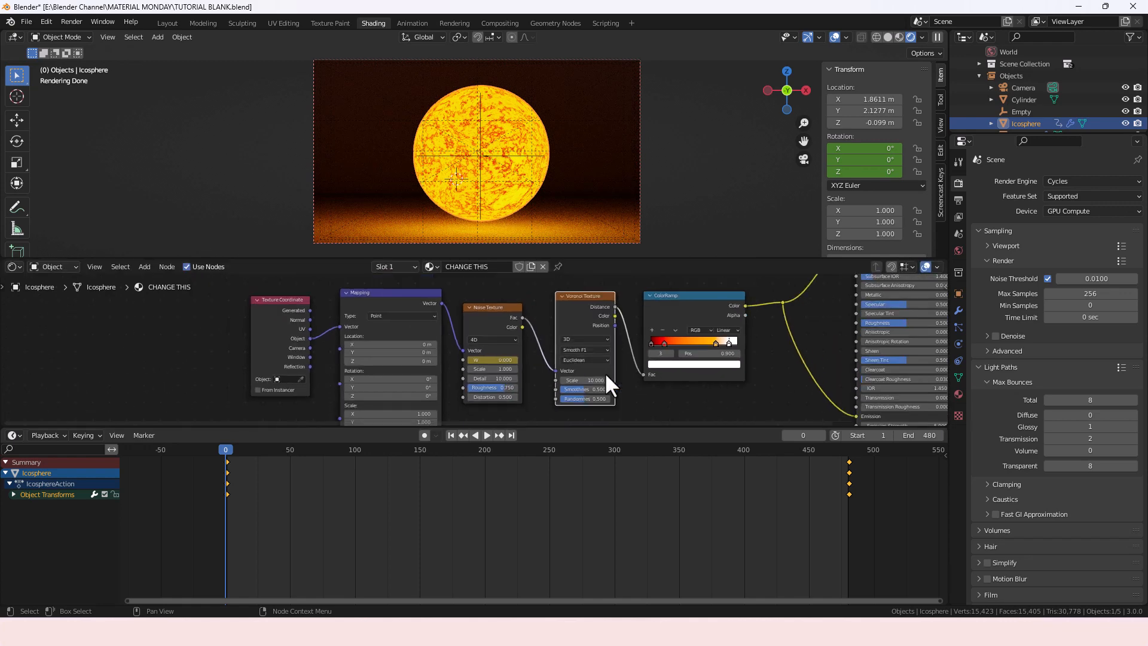
{"action": "middle_click_drag", "start_coordinate": [794, 341], "coordinate": [720, 332]}
{"action": "double_click", "coordinate": [767, 398]}
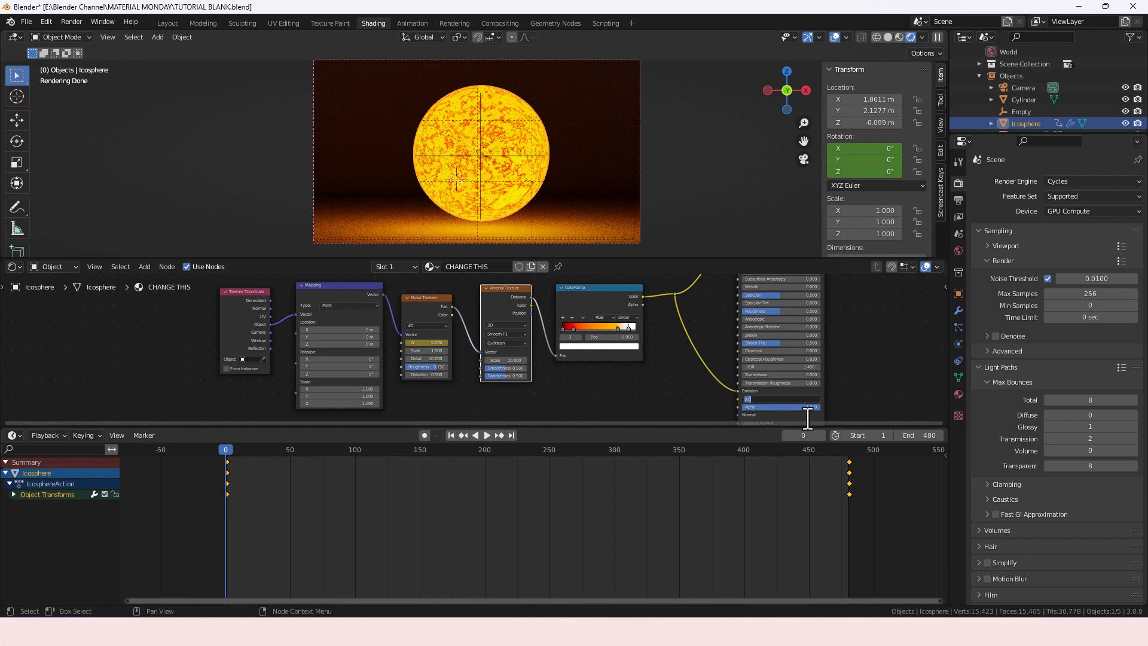
{"action": "type", "text": "10"}
{"action": "key", "text": "Return"}
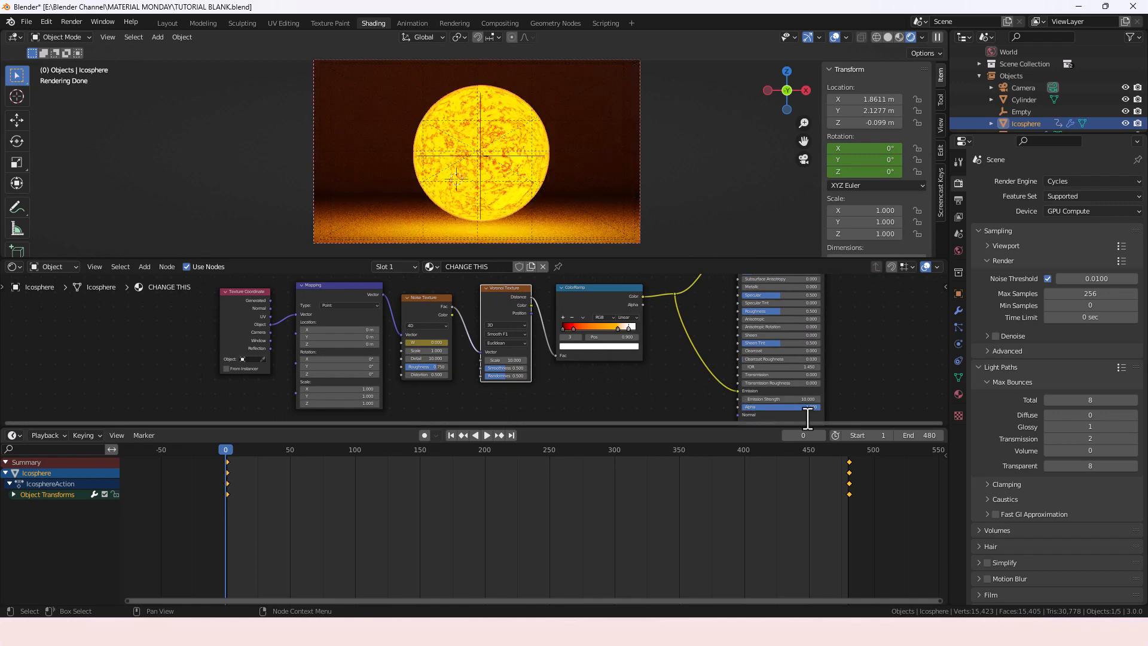
Set the Principled BSDF's Emission Strength back to 5
{"action": "double_click", "coordinate": [797, 399]}
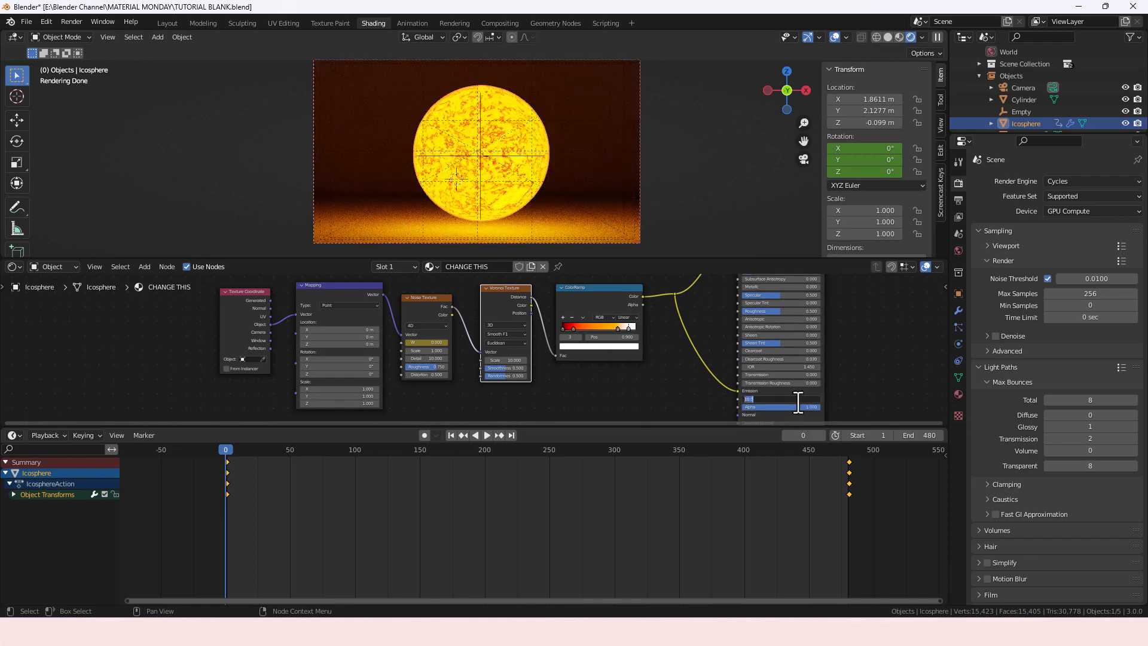
{"action": "type", "text": "5"}
{"action": "key", "text": "Return"}
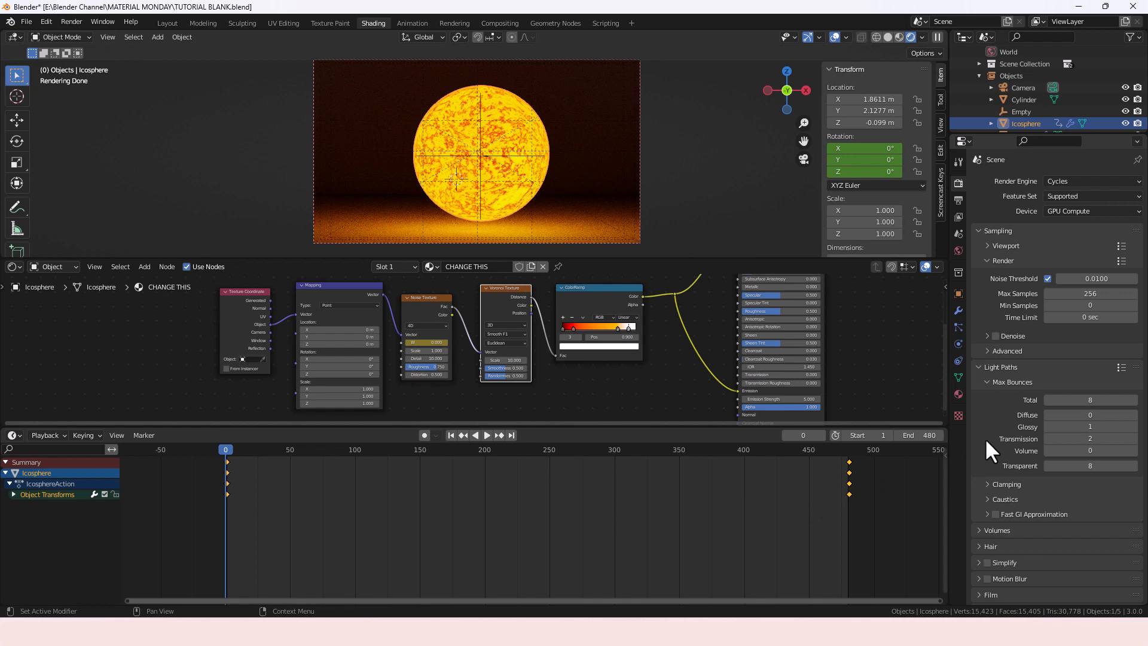
Examine the tiling option in the render performance memory settings
{"action": "scroll", "coordinate": [1033, 503], "scroll_direction": "down", "scroll_amount": 5}
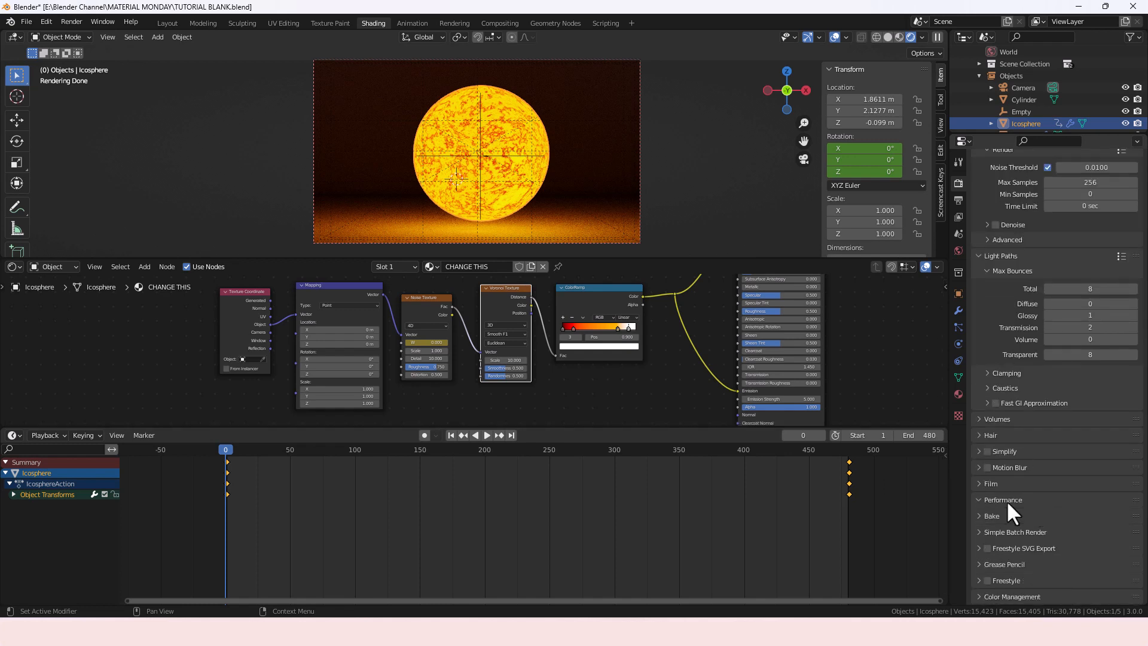
{"action": "left_click", "coordinate": [1007, 500]}
{"action": "scroll", "coordinate": [1007, 501], "scroll_direction": "down", "scroll_amount": 2}
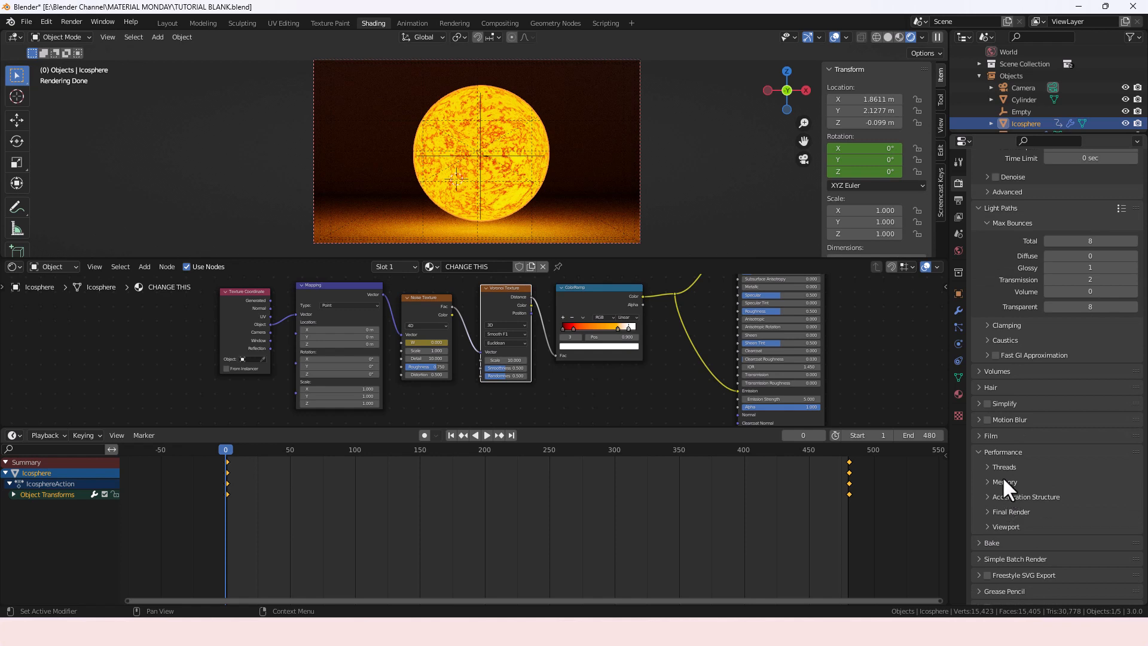
{"action": "left_click", "coordinate": [1004, 481]}
{"action": "left_click", "coordinate": [1003, 479]}
{"action": "left_click", "coordinate": [1004, 481]}
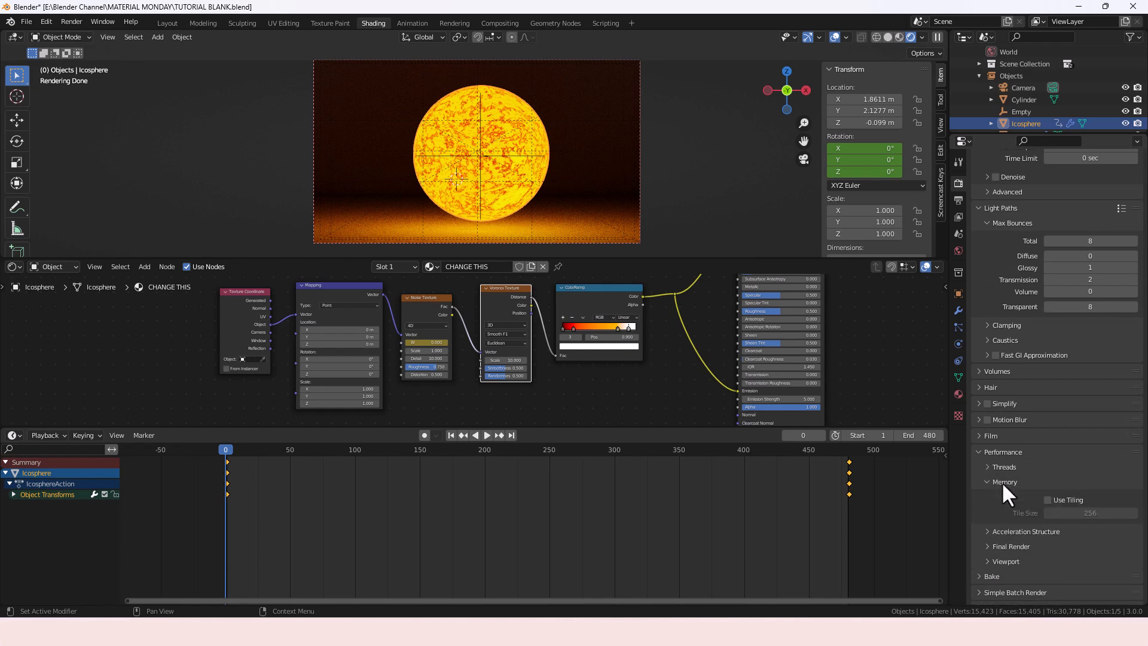
{"action": "scroll", "coordinate": [1016, 466], "scroll_direction": "down", "scroll_amount": 3}
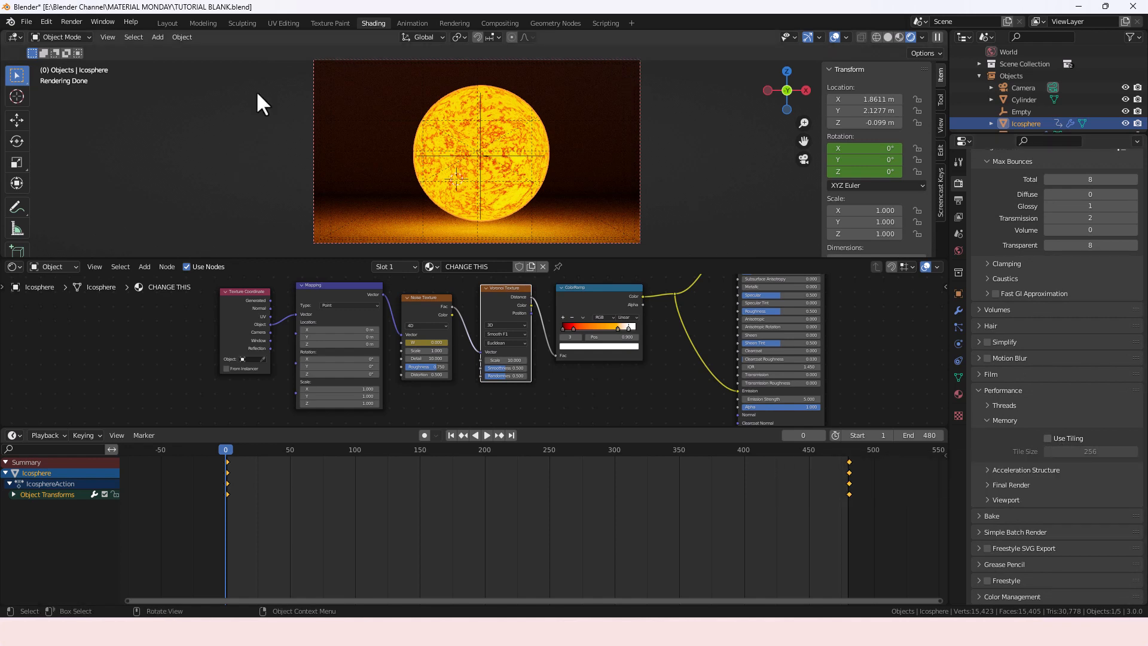
{"action": "scroll", "coordinate": [993, 469], "scroll_direction": "up", "scroll_amount": 9}
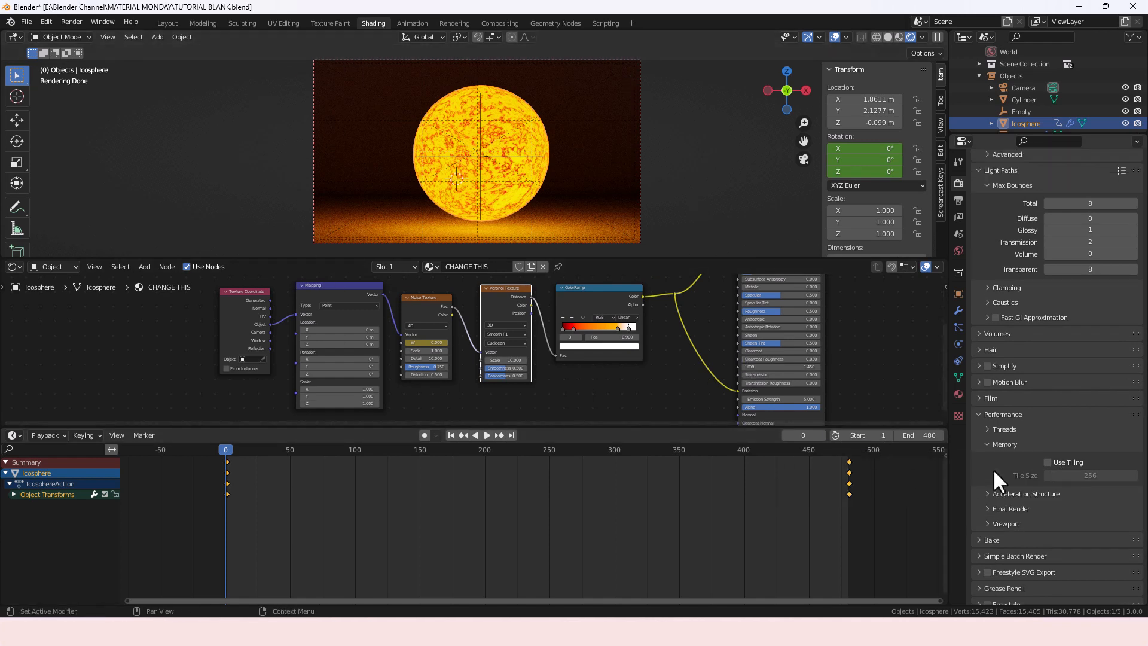
Set the render output format to FFmpeg Video with an MPEG-4 container, and return to the render settings
{"action": "left_click", "coordinate": [957, 201]}
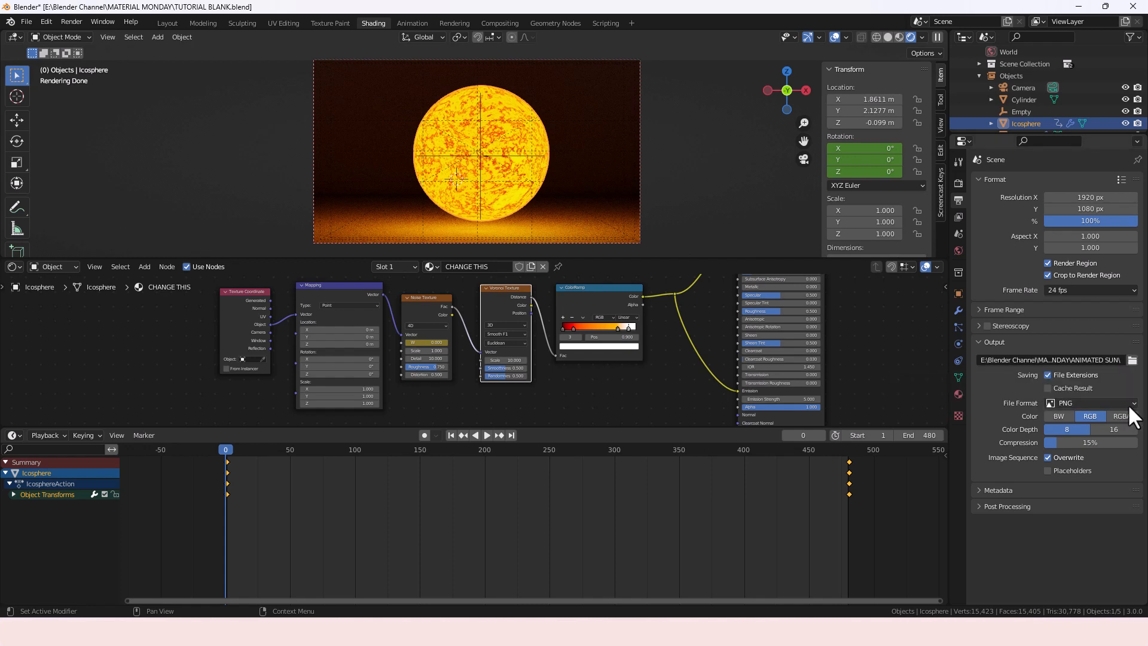
{"action": "left_click", "coordinate": [1129, 404]}
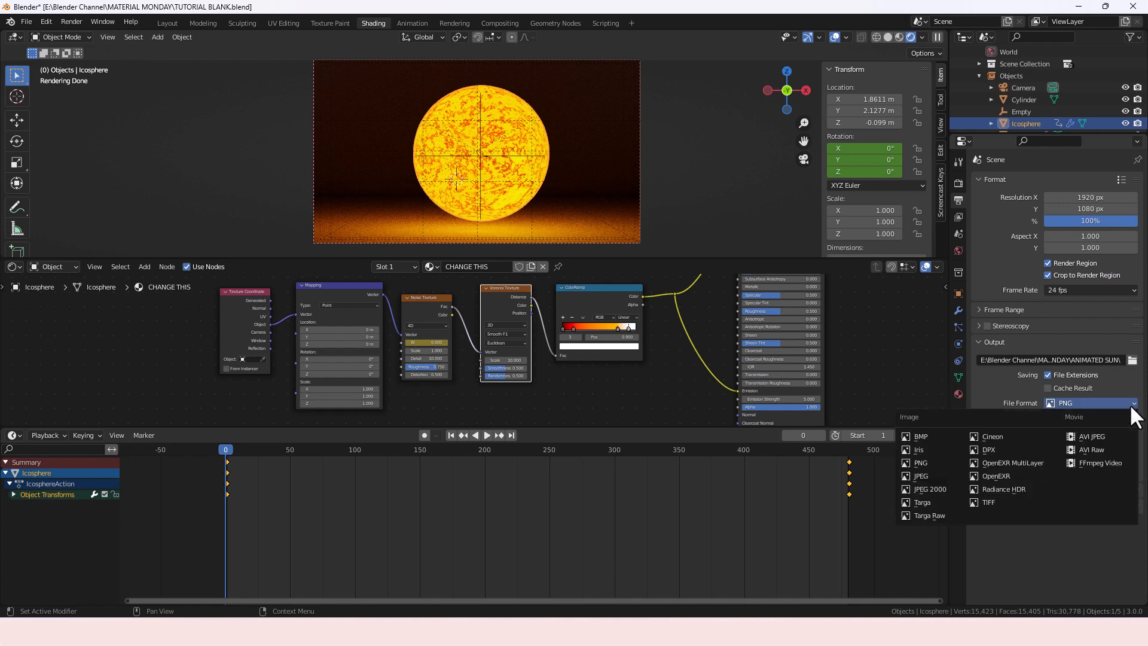
{"action": "left_click", "coordinate": [1097, 461]}
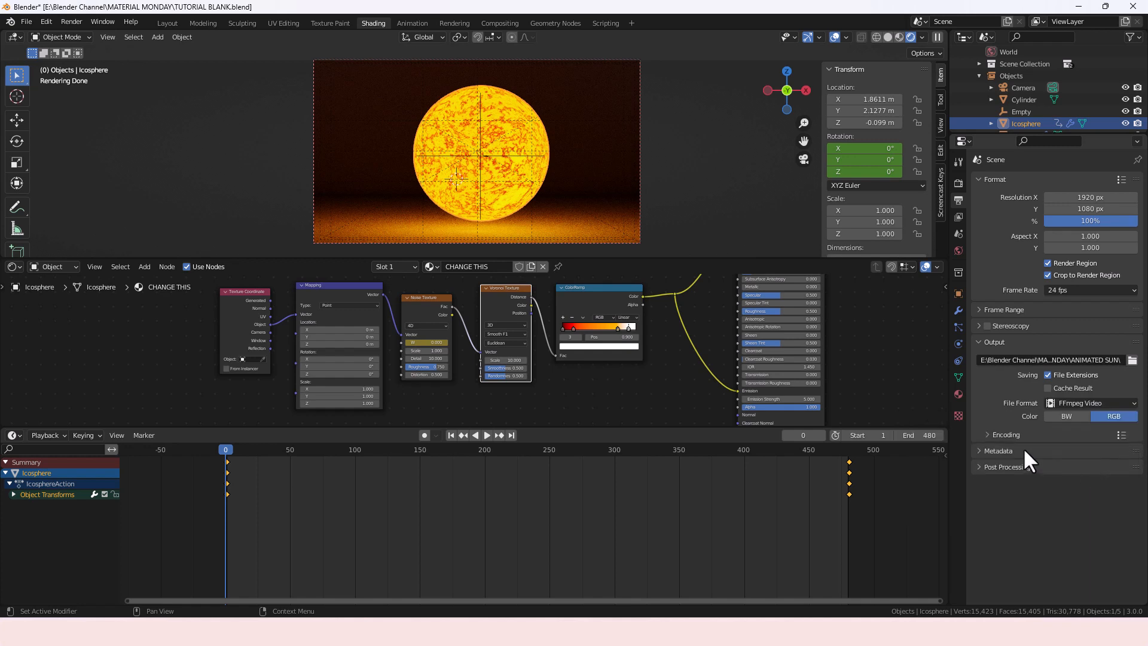
{"action": "left_click", "coordinate": [1000, 435]}
{"action": "left_click", "coordinate": [1104, 453]}
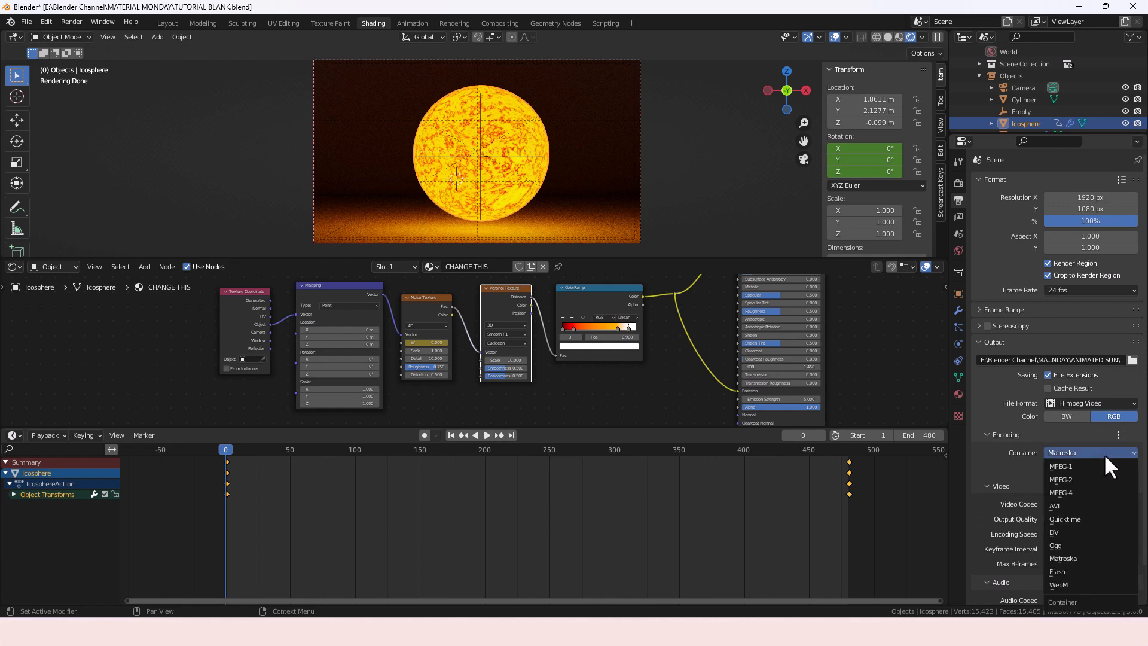
{"action": "left_click", "coordinate": [1097, 493]}
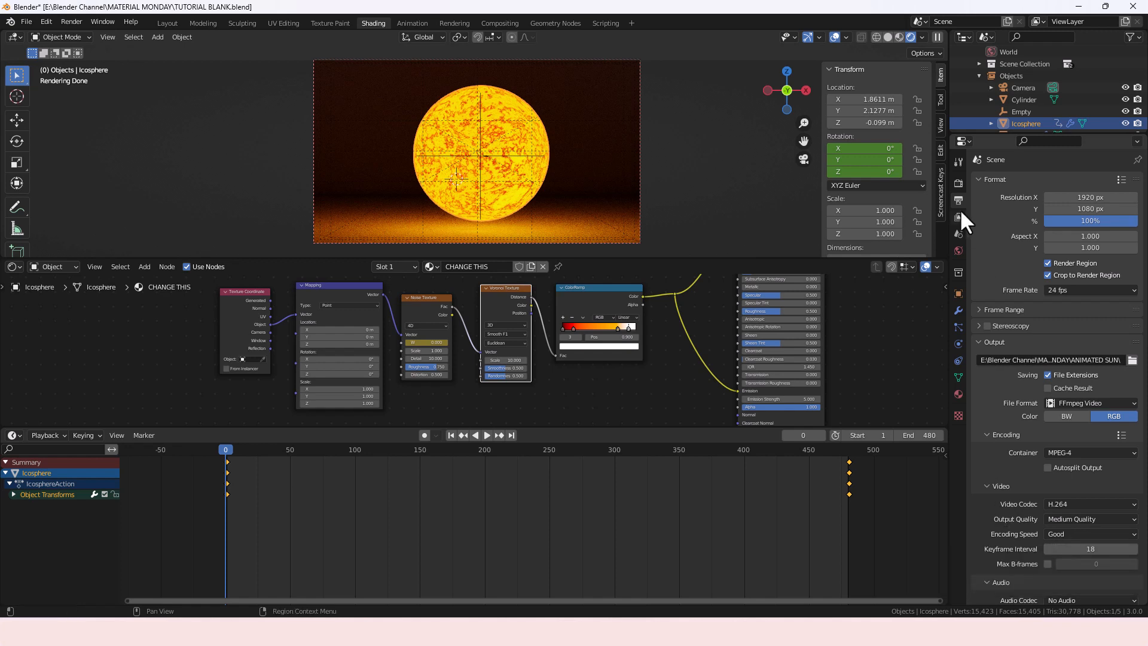
{"action": "left_click", "coordinate": [957, 182]}
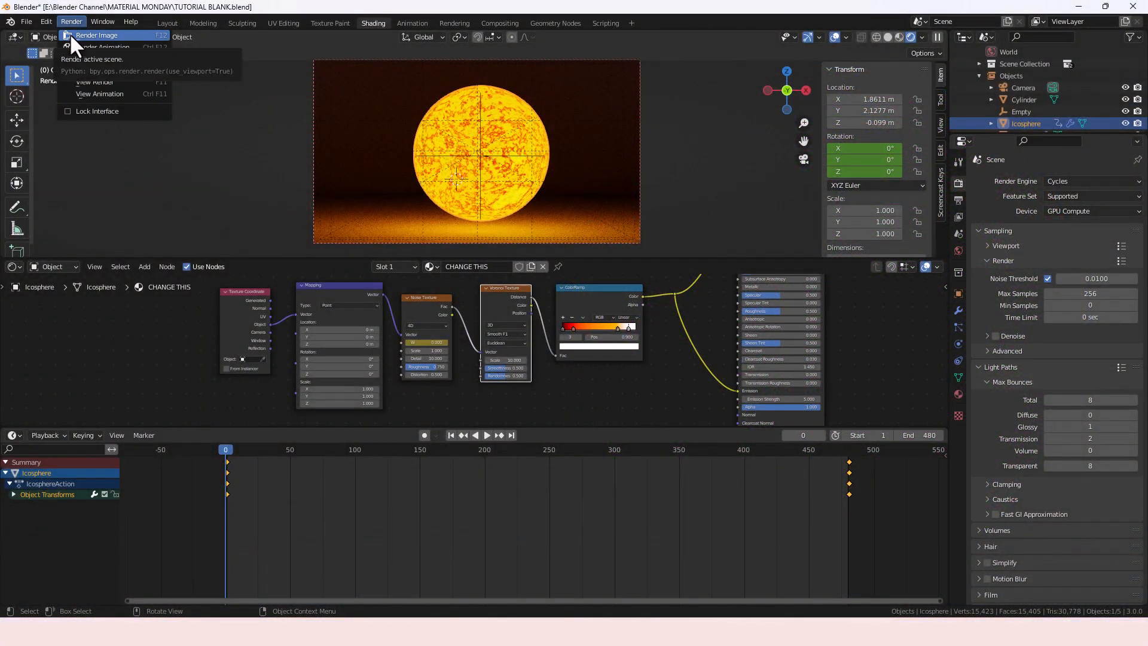
Render the current frame as a still image, view the whole result, and close the render window
{"action": "left_click", "coordinate": [70, 35]}
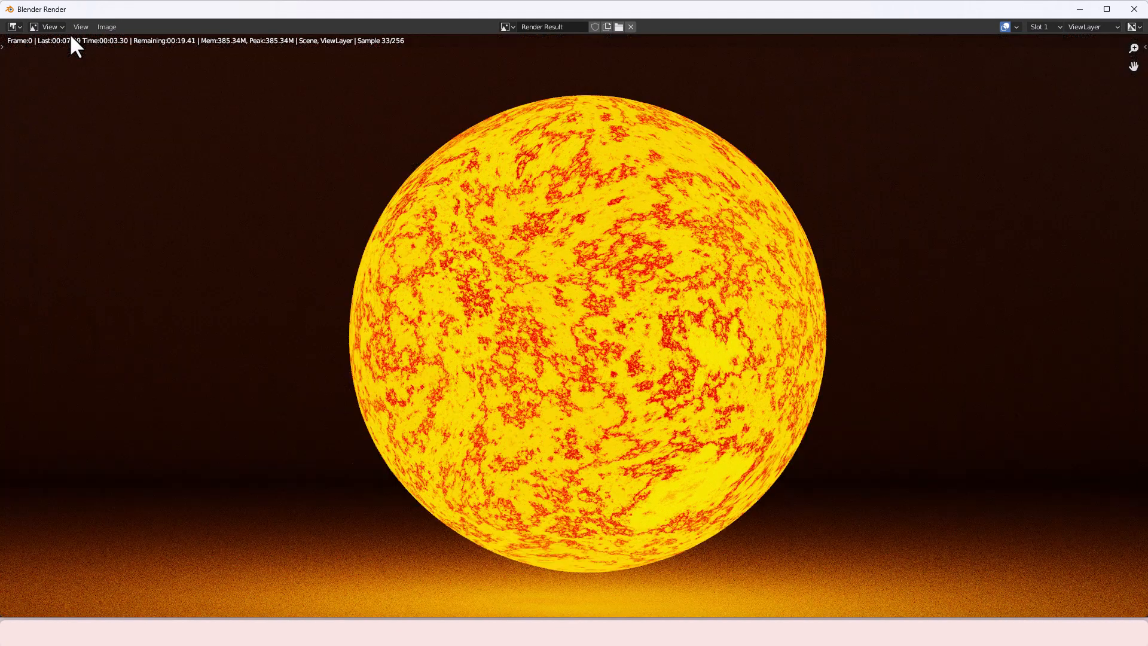
{"action": "scroll", "coordinate": [603, 390], "scroll_direction": "down", "scroll_amount": 1}
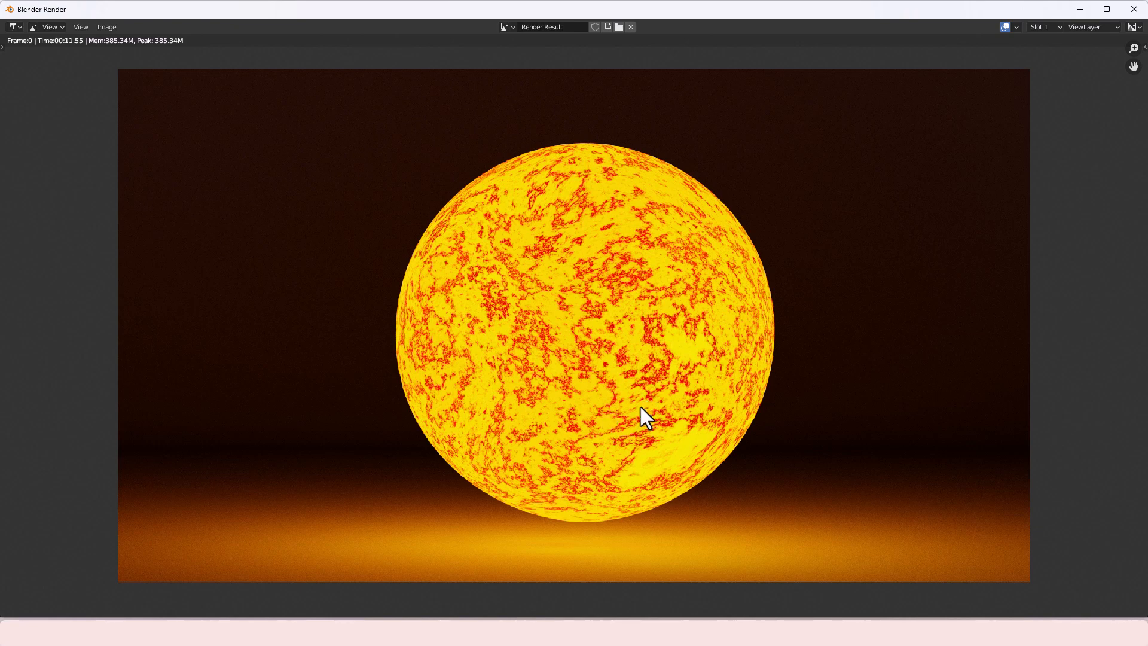
{"action": "left_click", "coordinate": [1134, 9]}
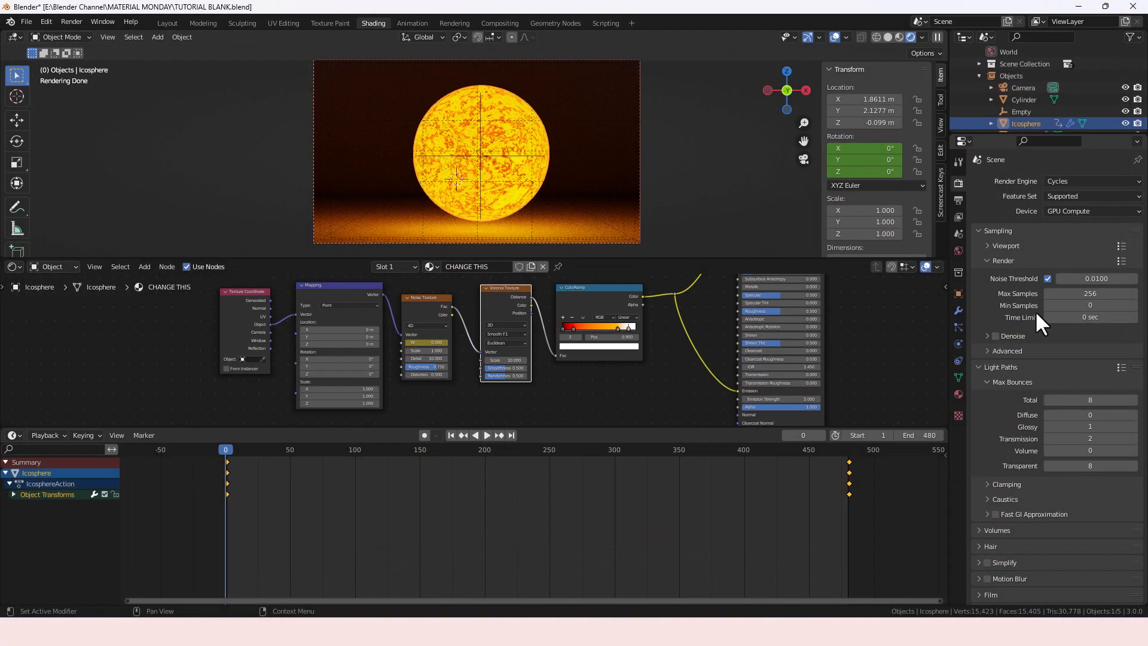
Review the light path bounce settings and collapse the final-render sampling settings
{"action": "left_click", "coordinate": [979, 367]}
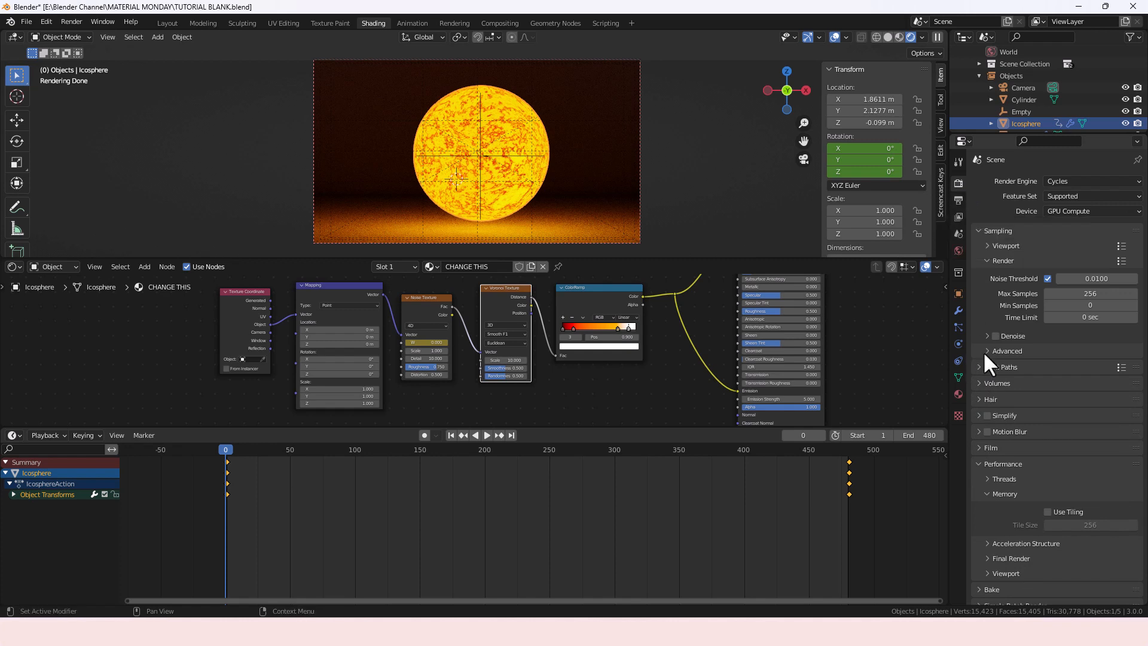
{"action": "left_click", "coordinate": [978, 367]}
{"action": "left_click", "coordinate": [1122, 367]}
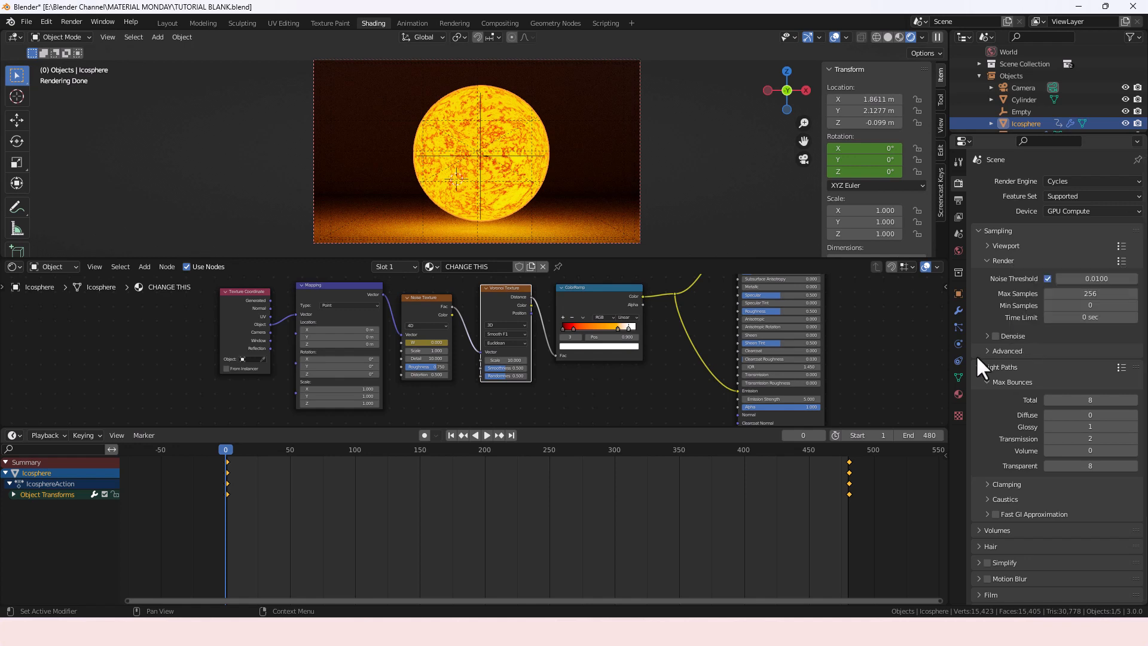
{"action": "left_click", "coordinate": [996, 261]}
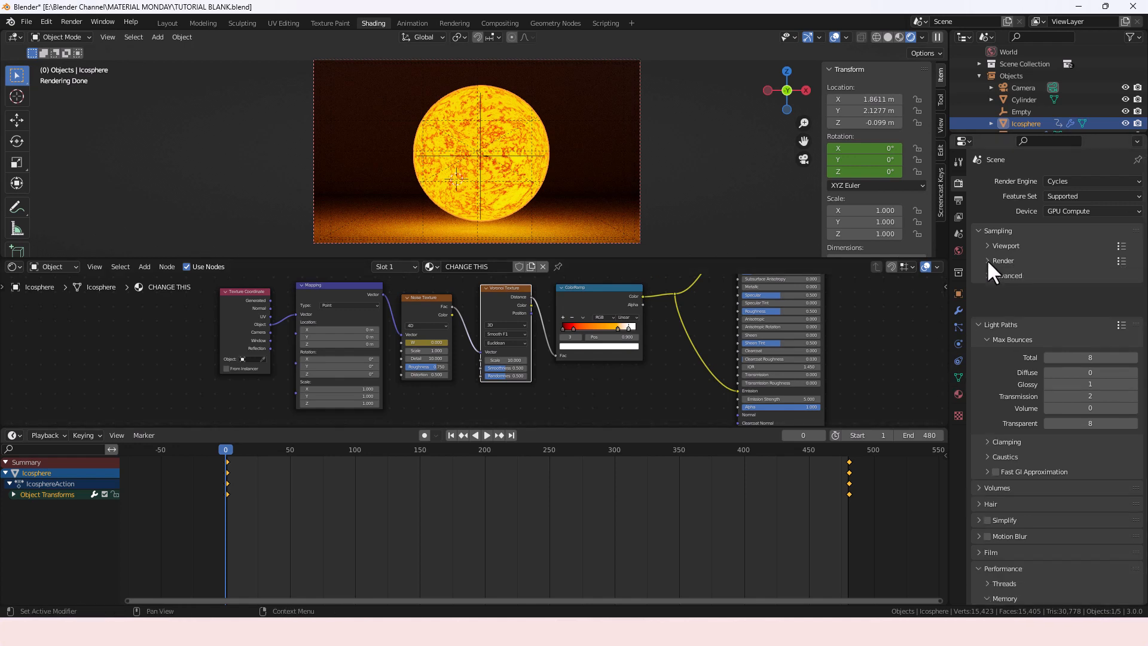
Open the scene's rendering commands
{"action": "left_click", "coordinate": [69, 20]}
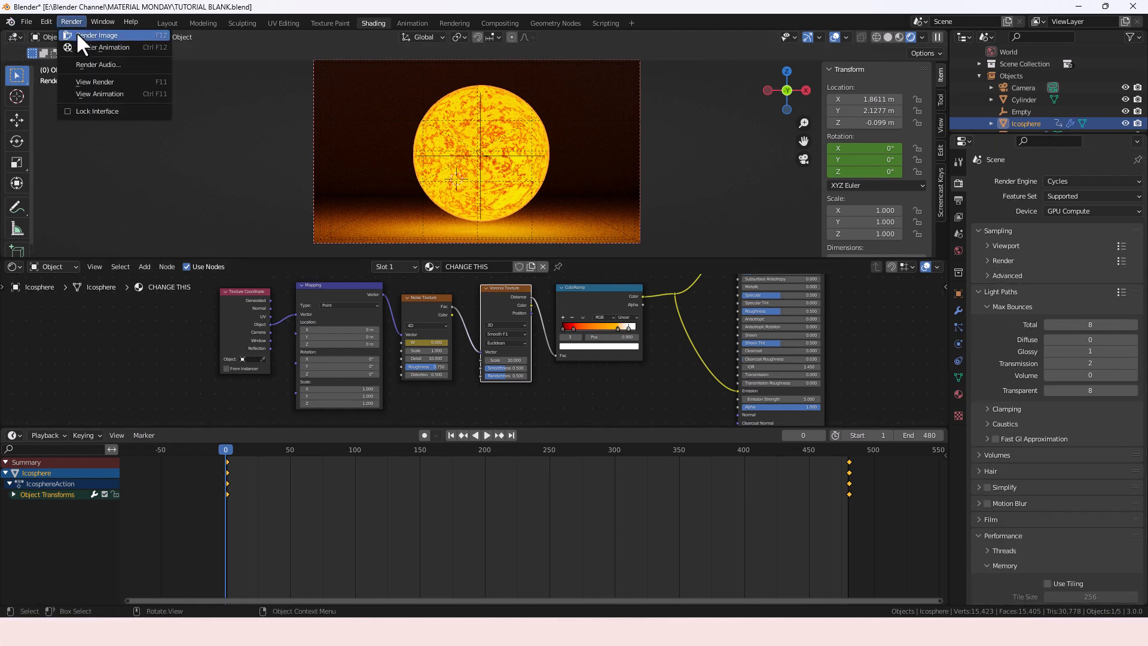